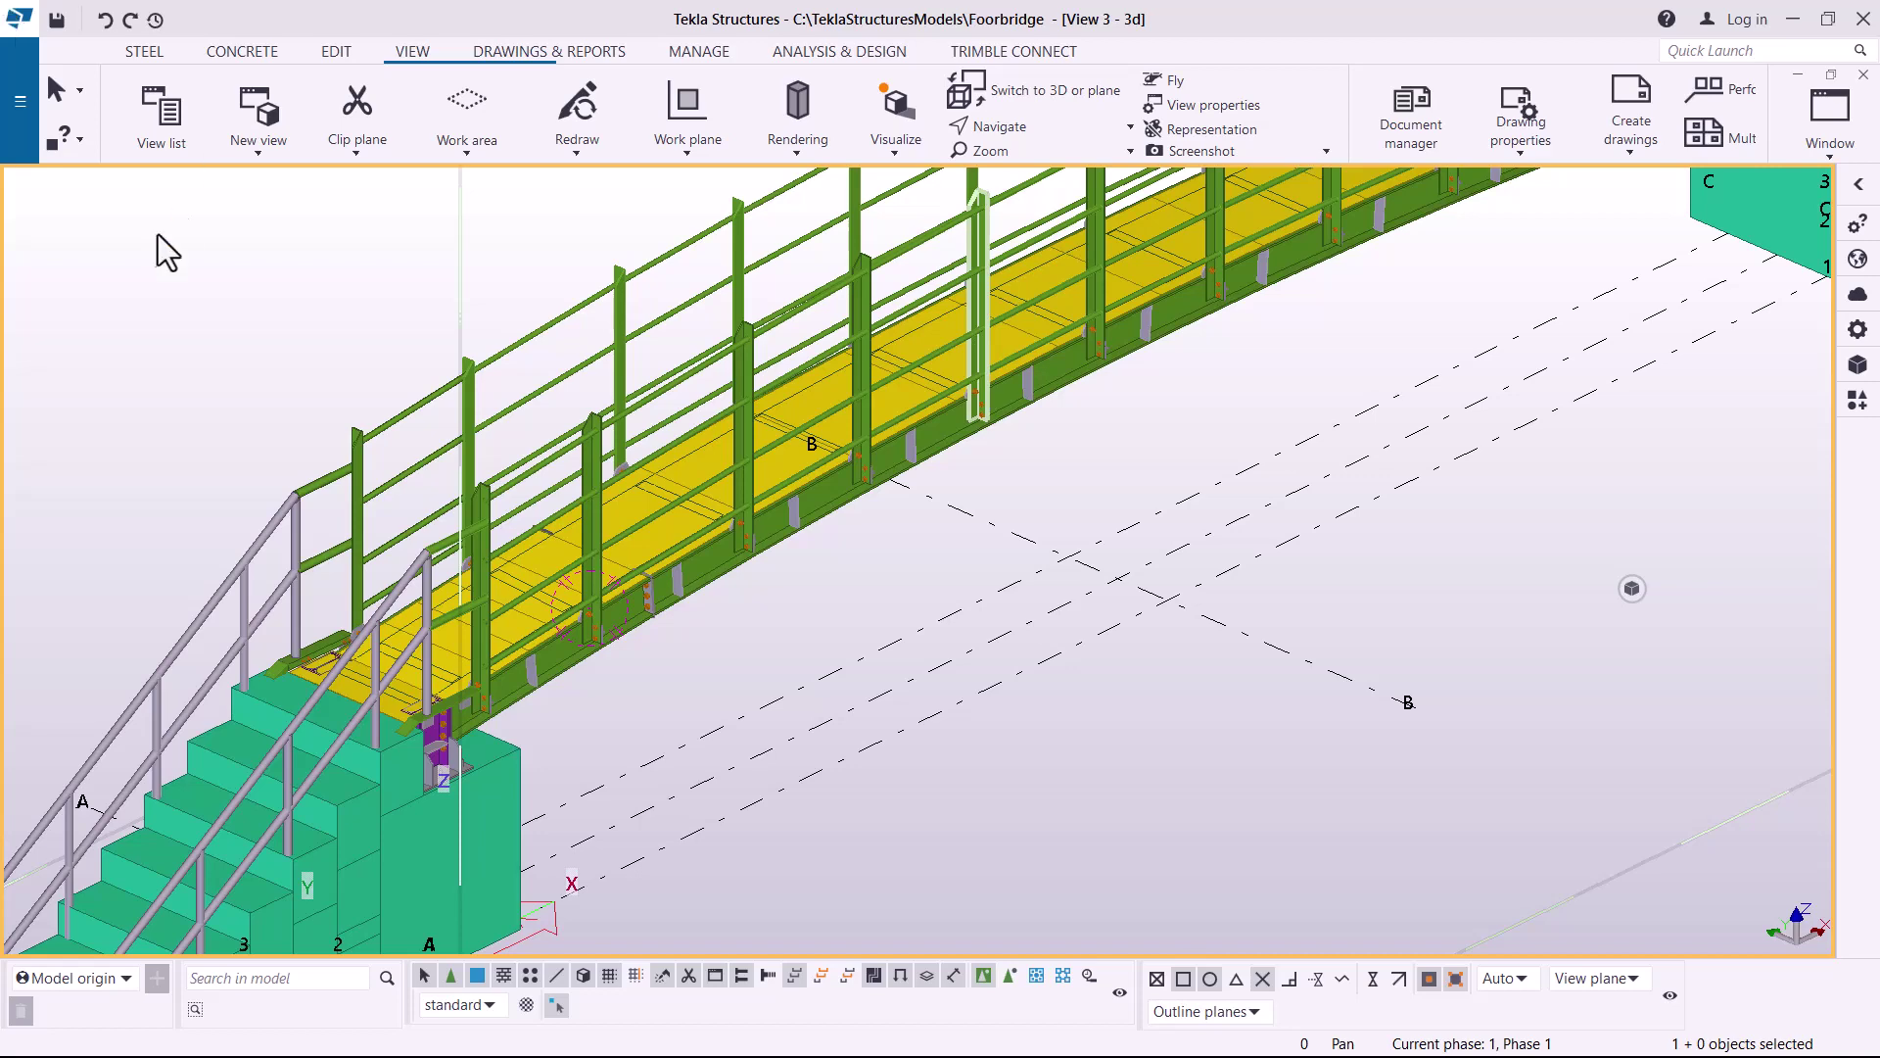
Select all objects of the footbridge model, including both stair ends and railings
ctrl+middle_drag(546, 814, 580, 721)
scroll(578, 707, down, 5)
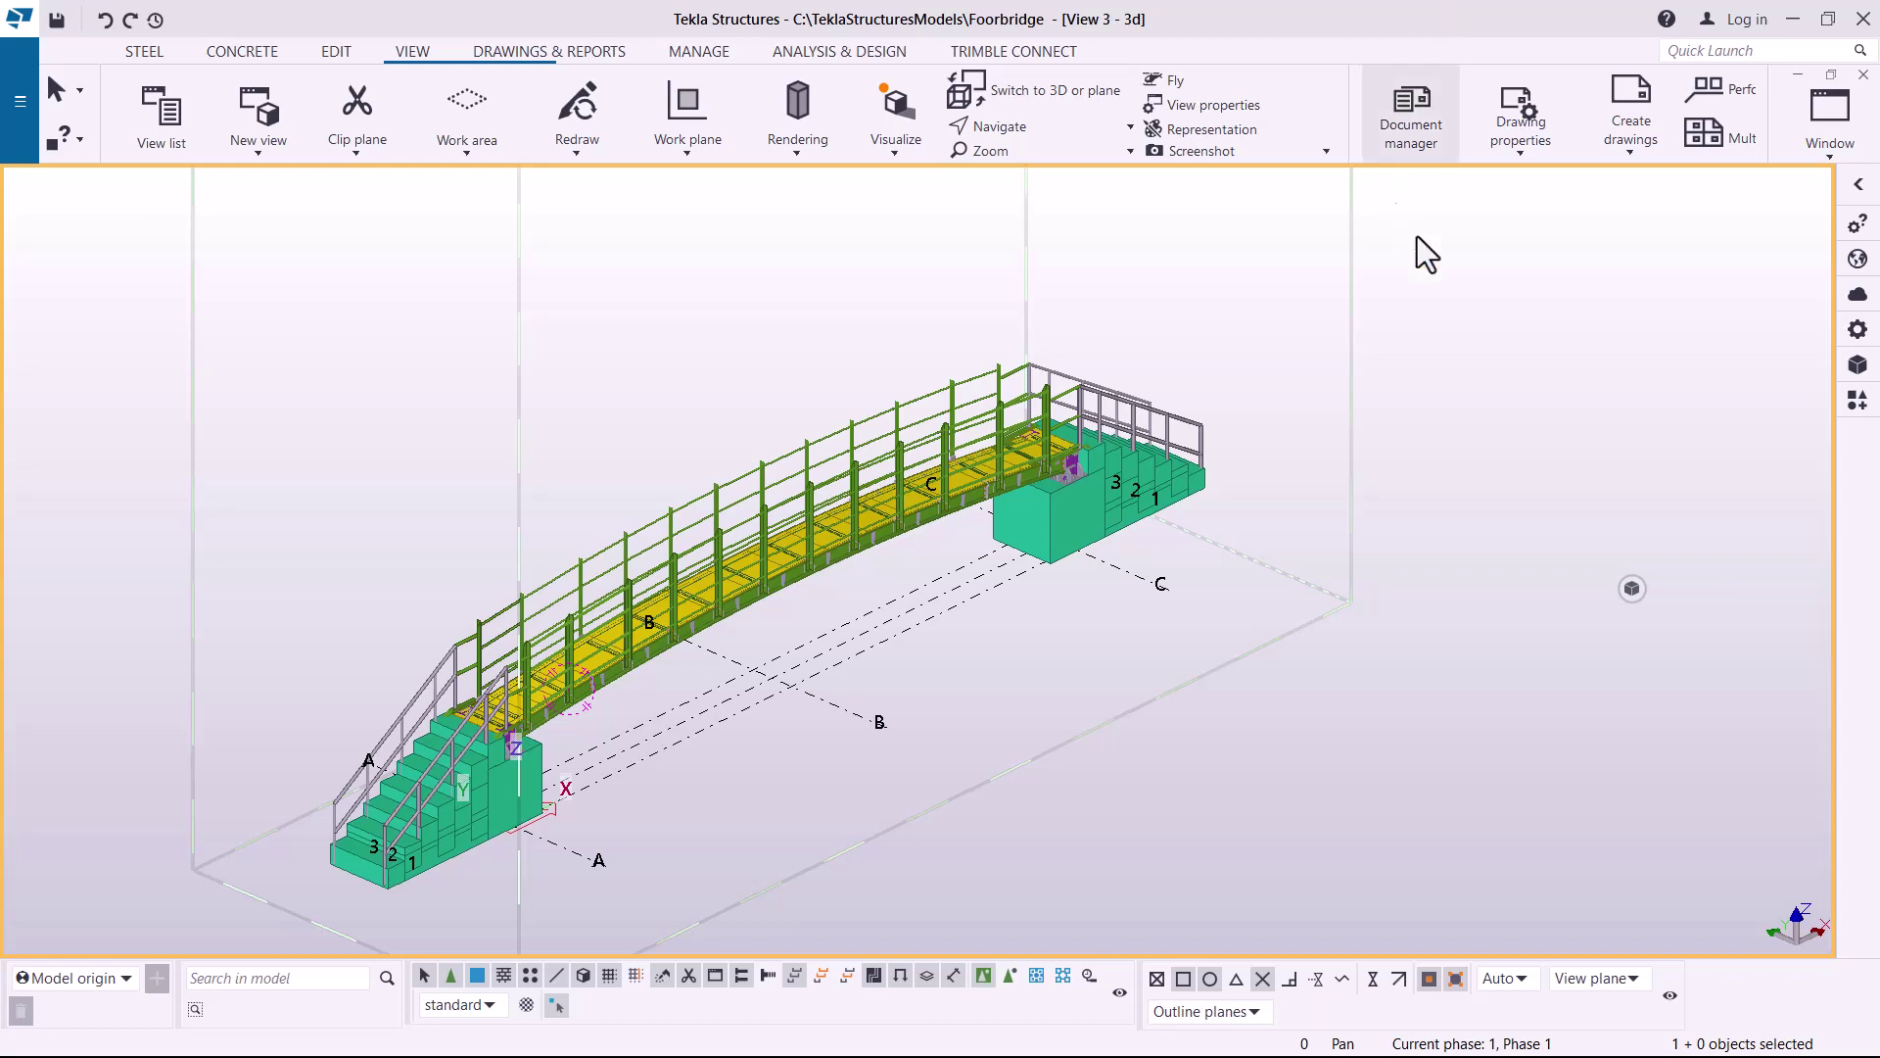
drag(1328, 307, 309, 905)
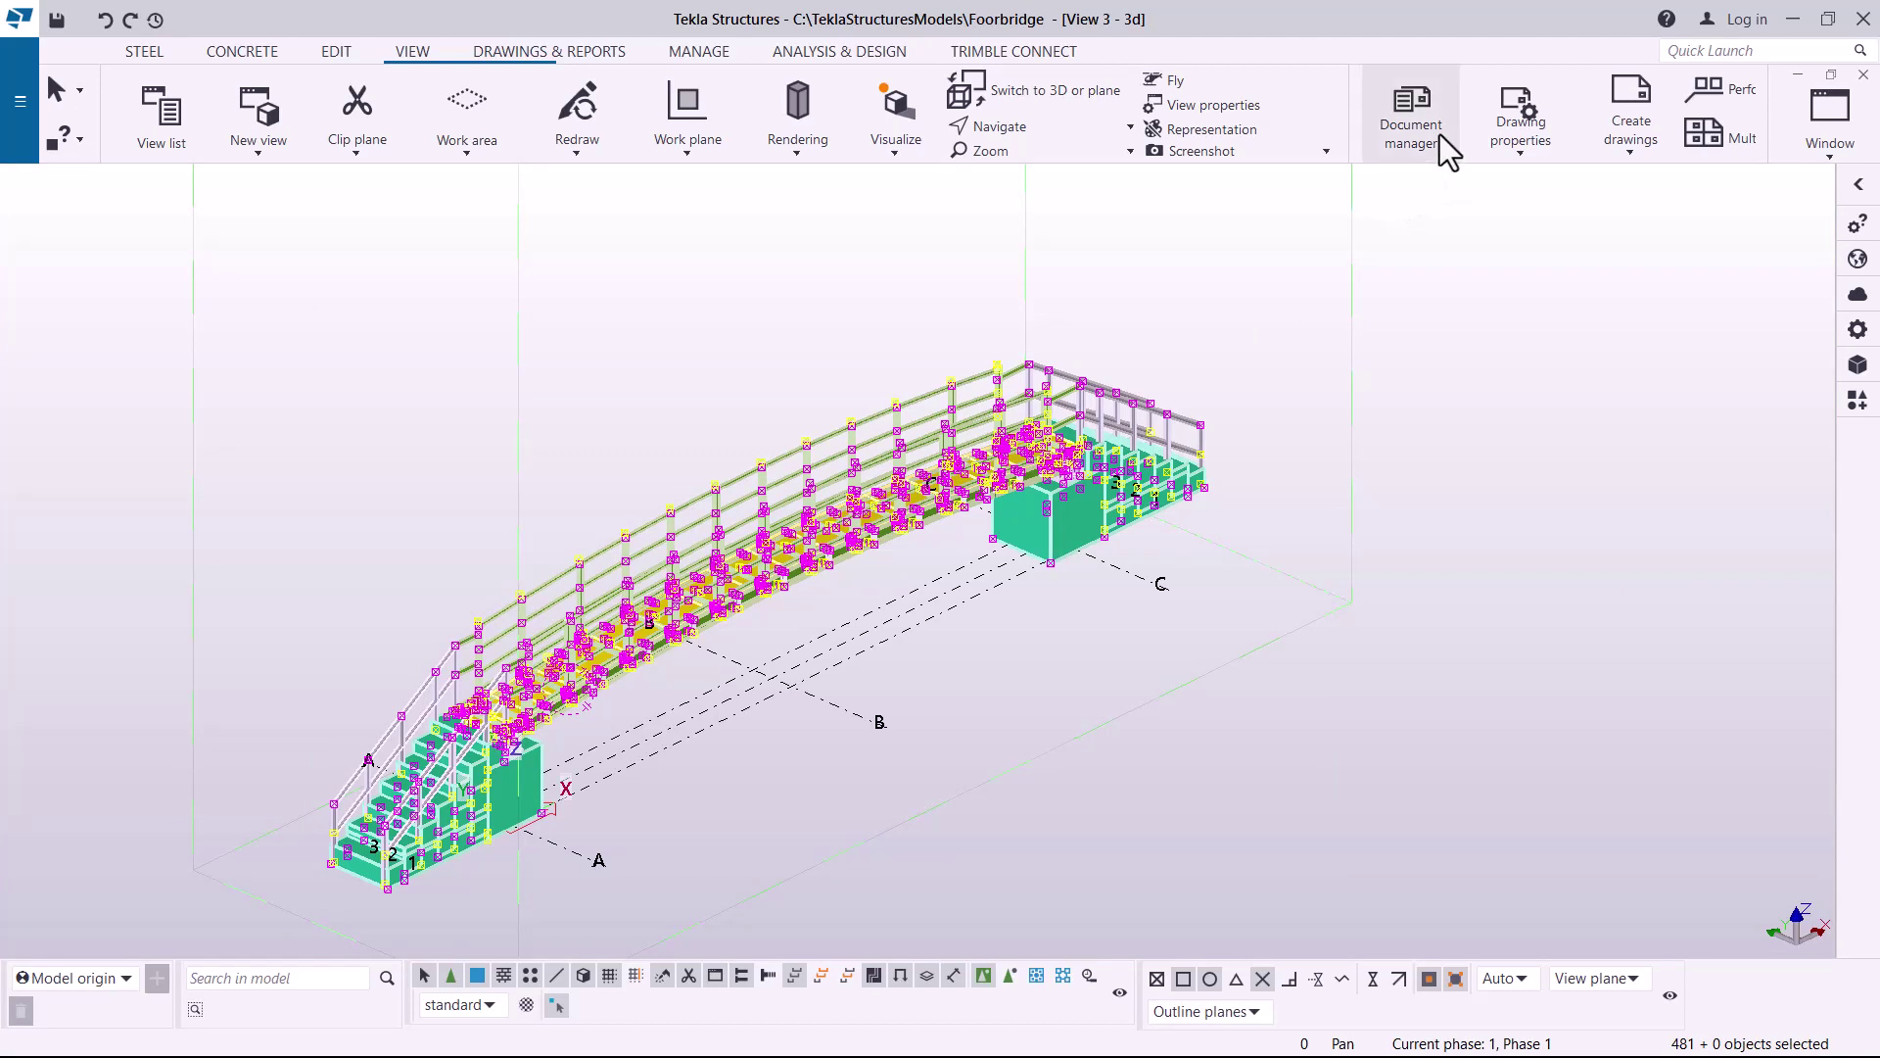
Switch to the TeklaIO utility, keeping the footbridge selection active in the model
drag(1399, 18, 1394, 142)
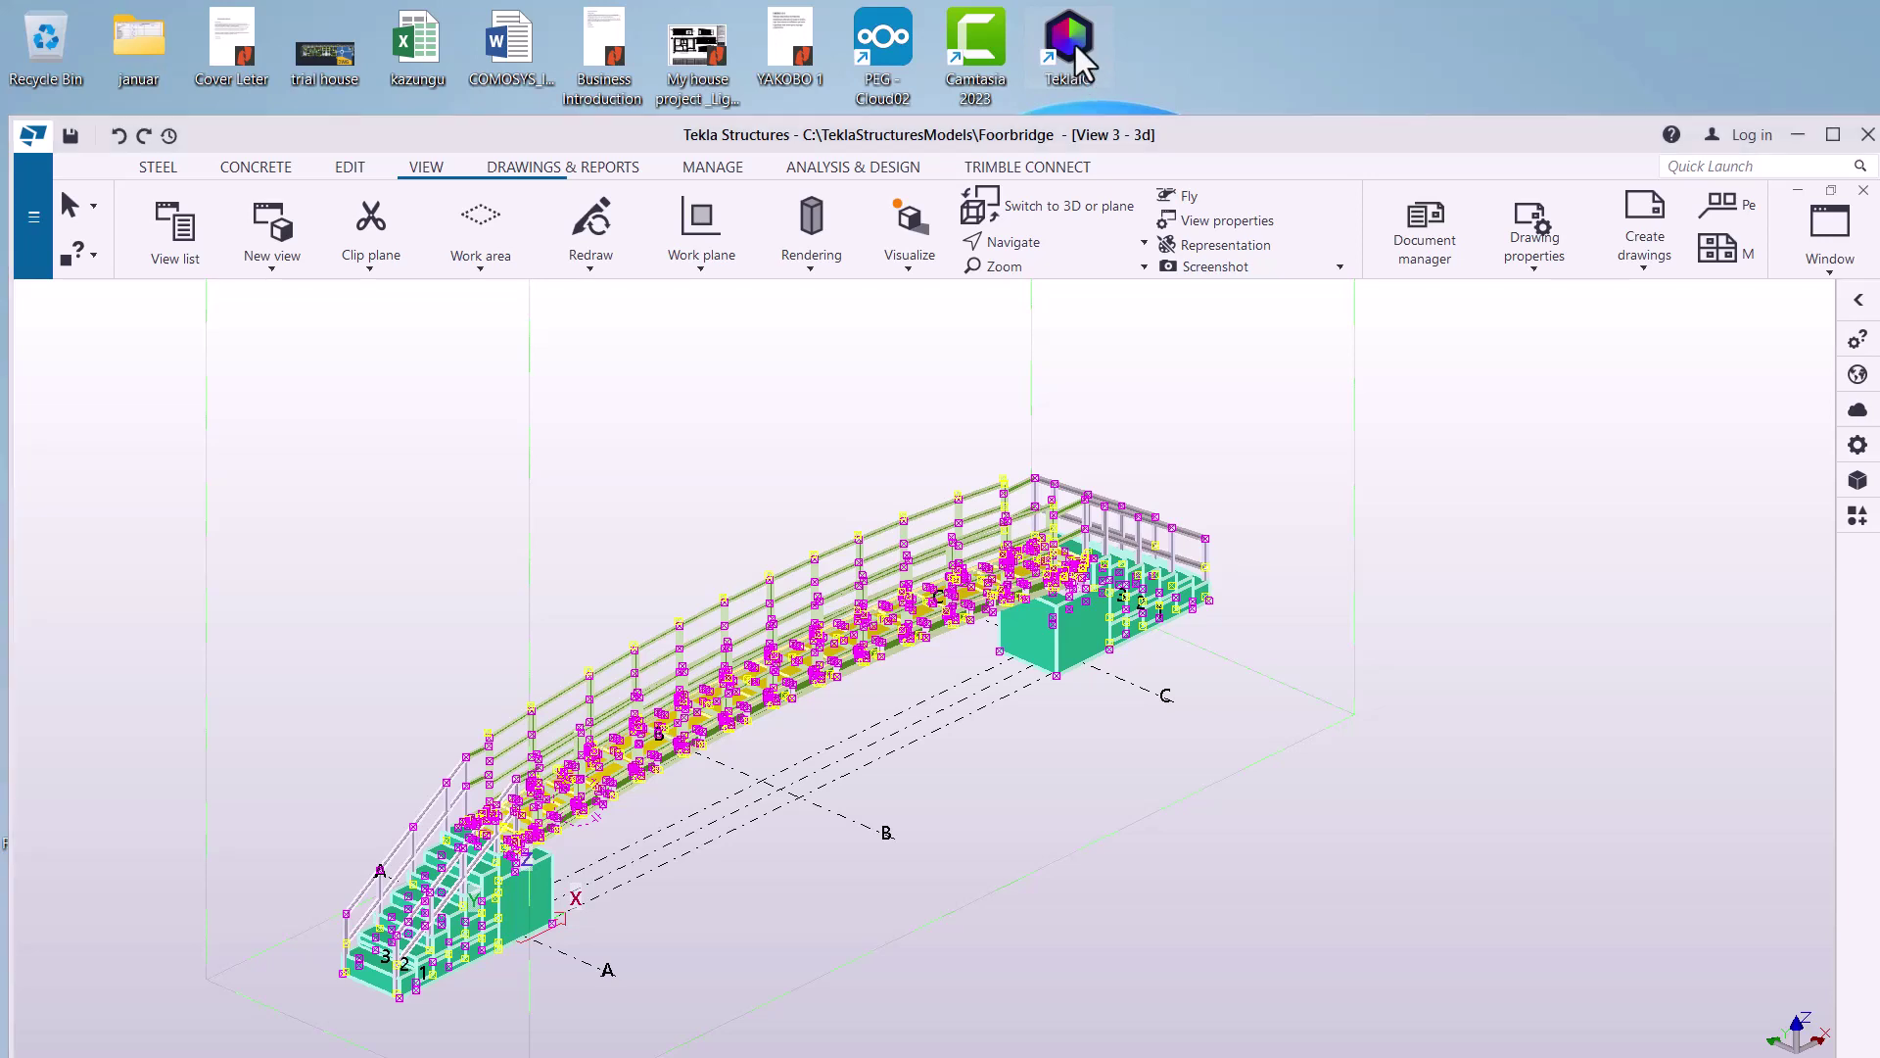
drag(1348, 136, 1339, 16)
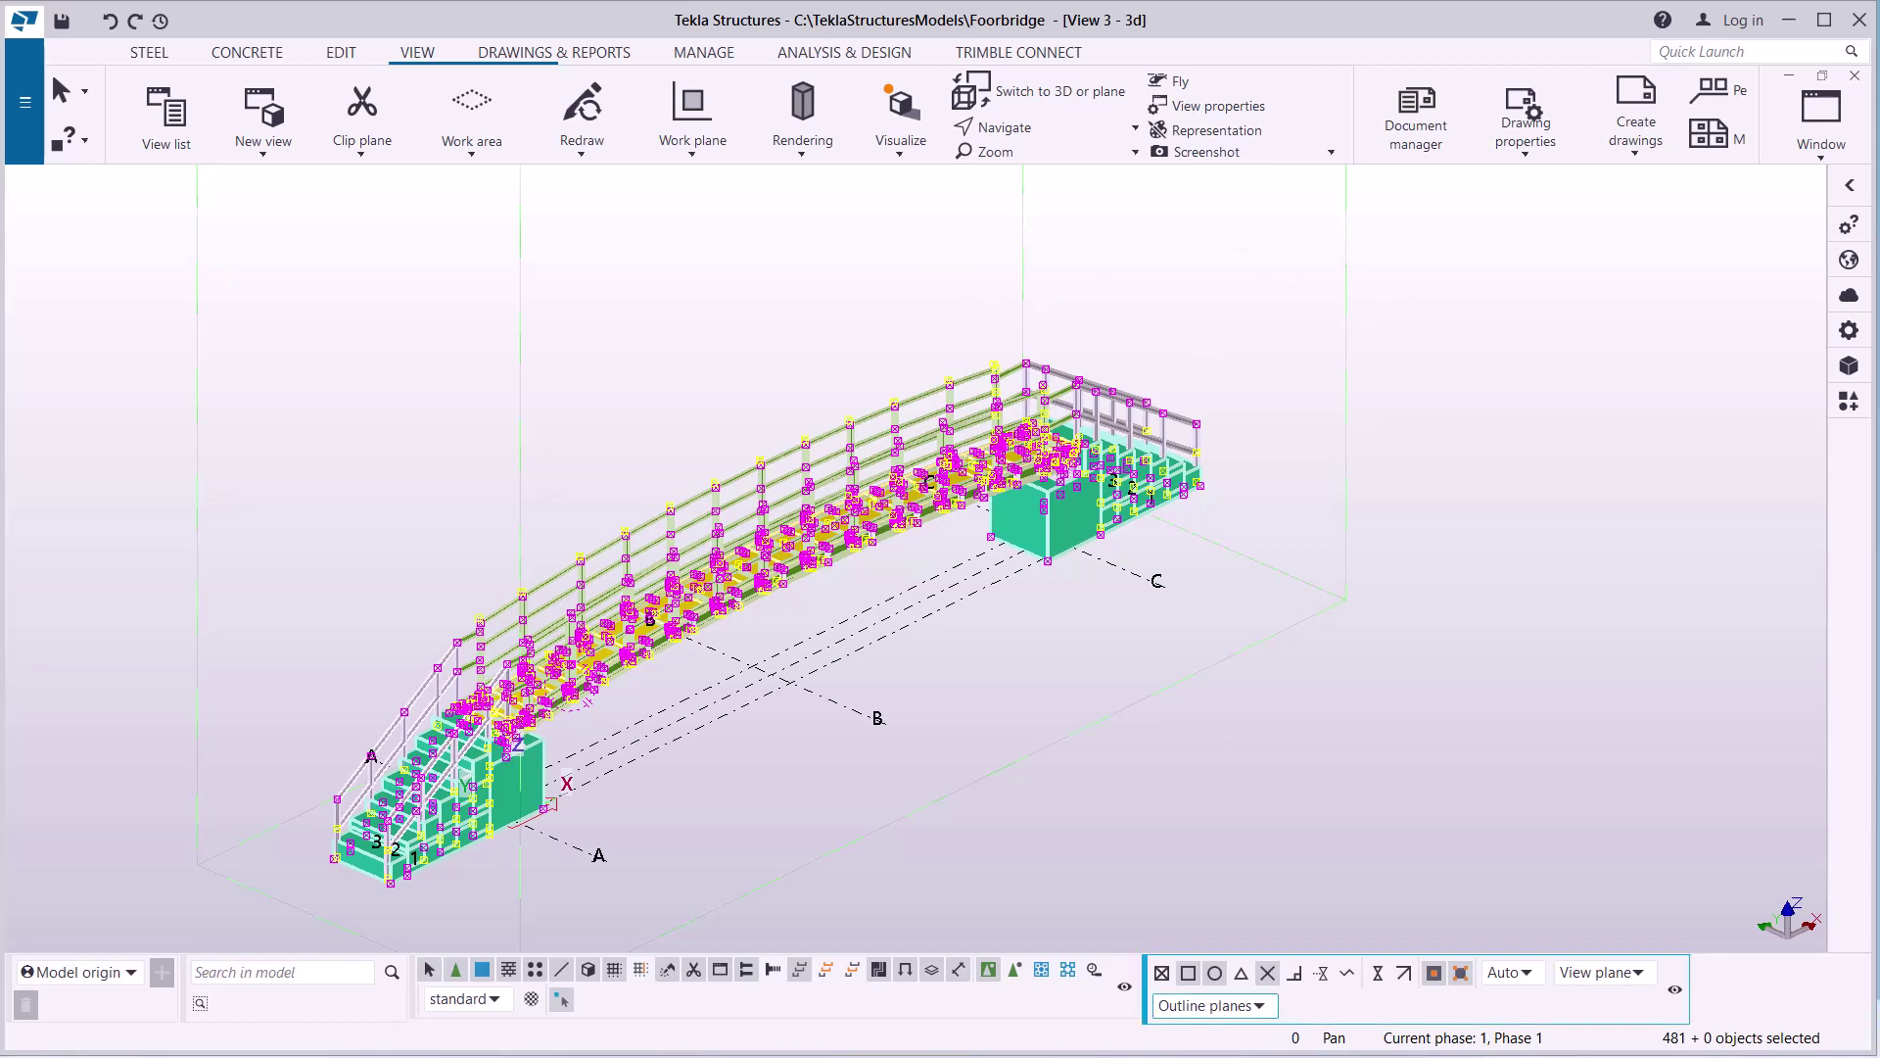
key(super)
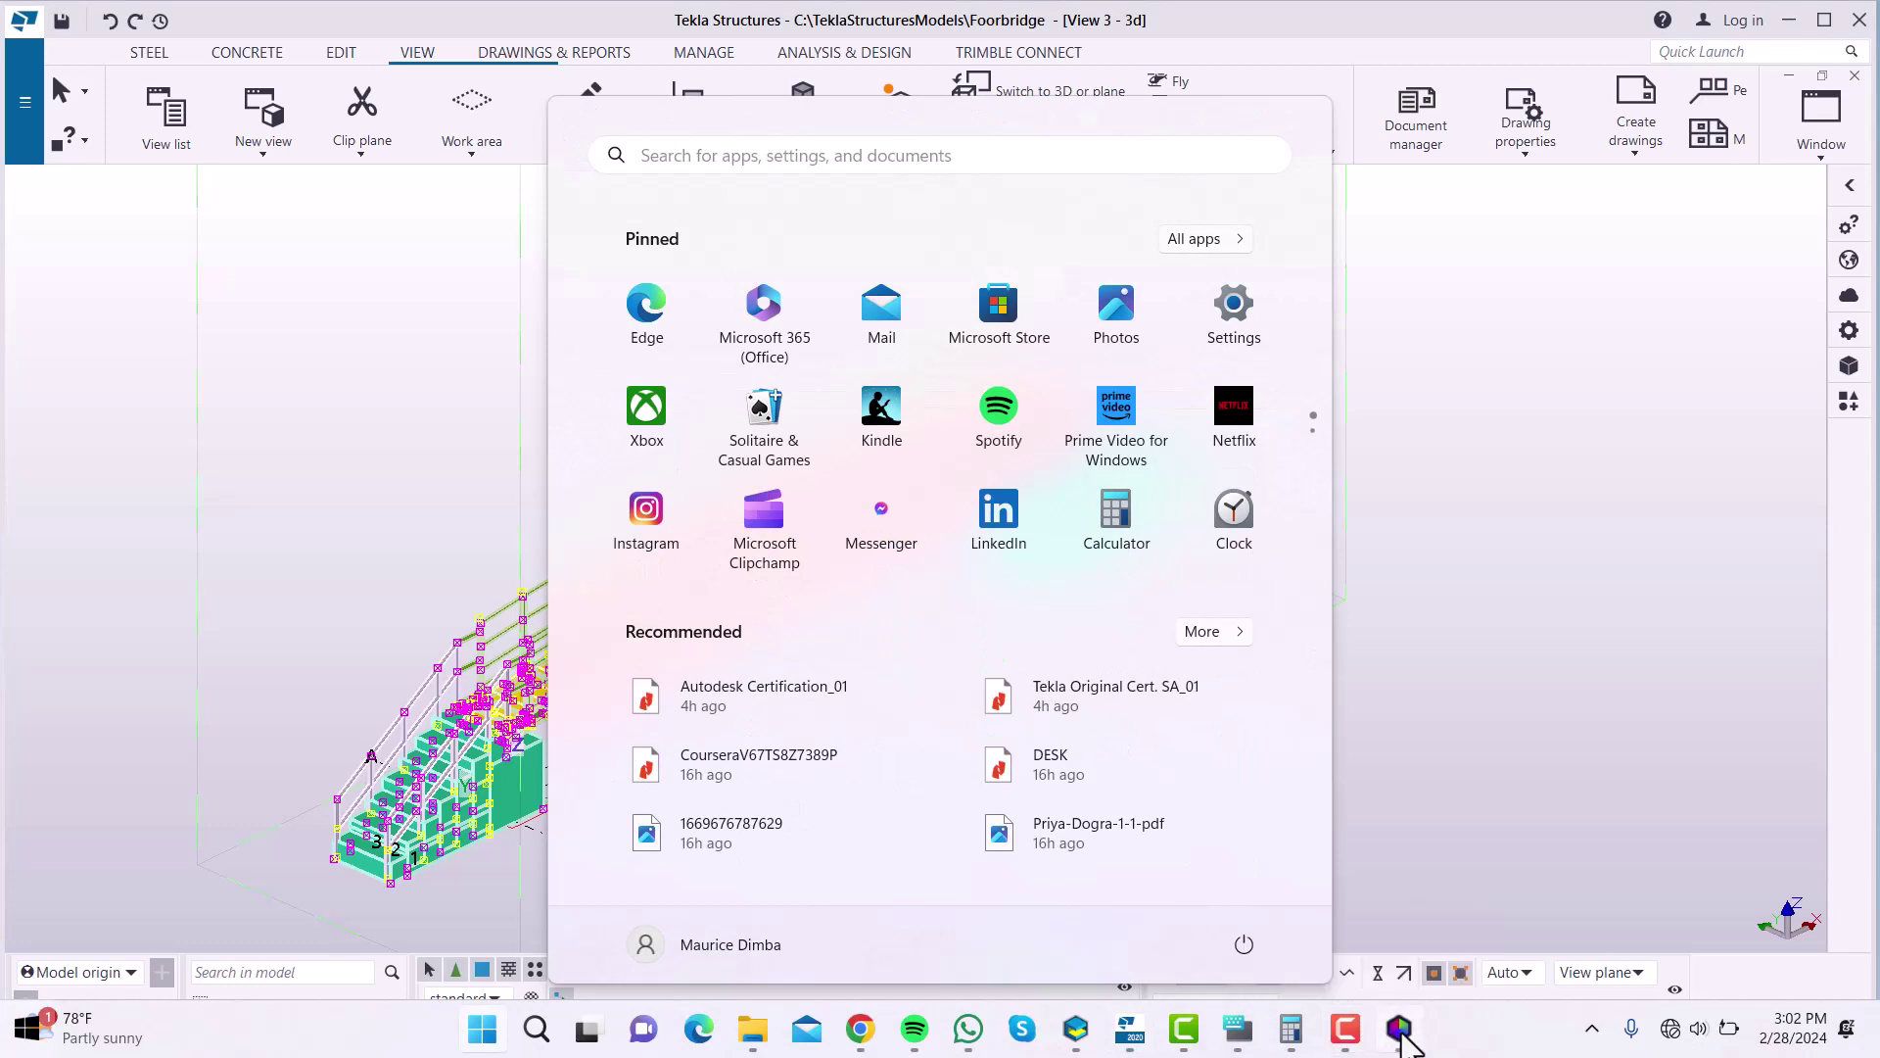
click(1398, 1029)
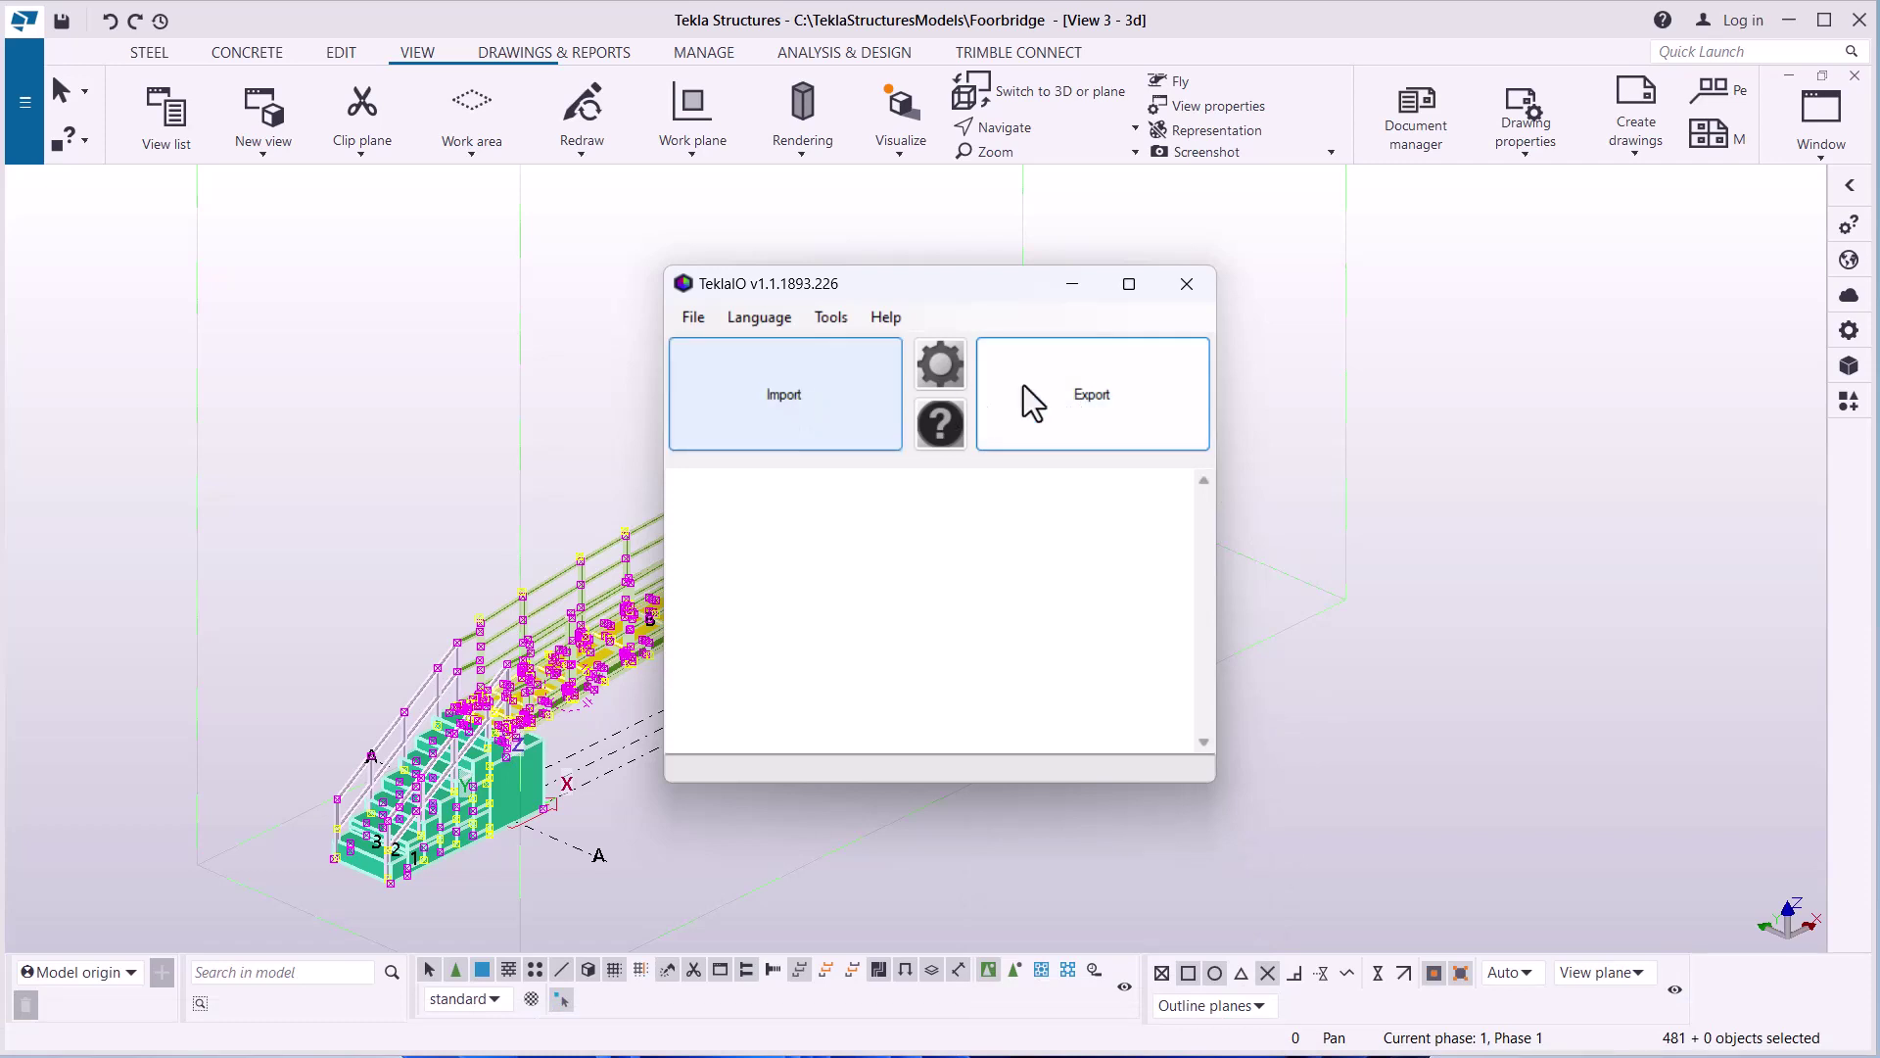
key(alt)
key(alt)
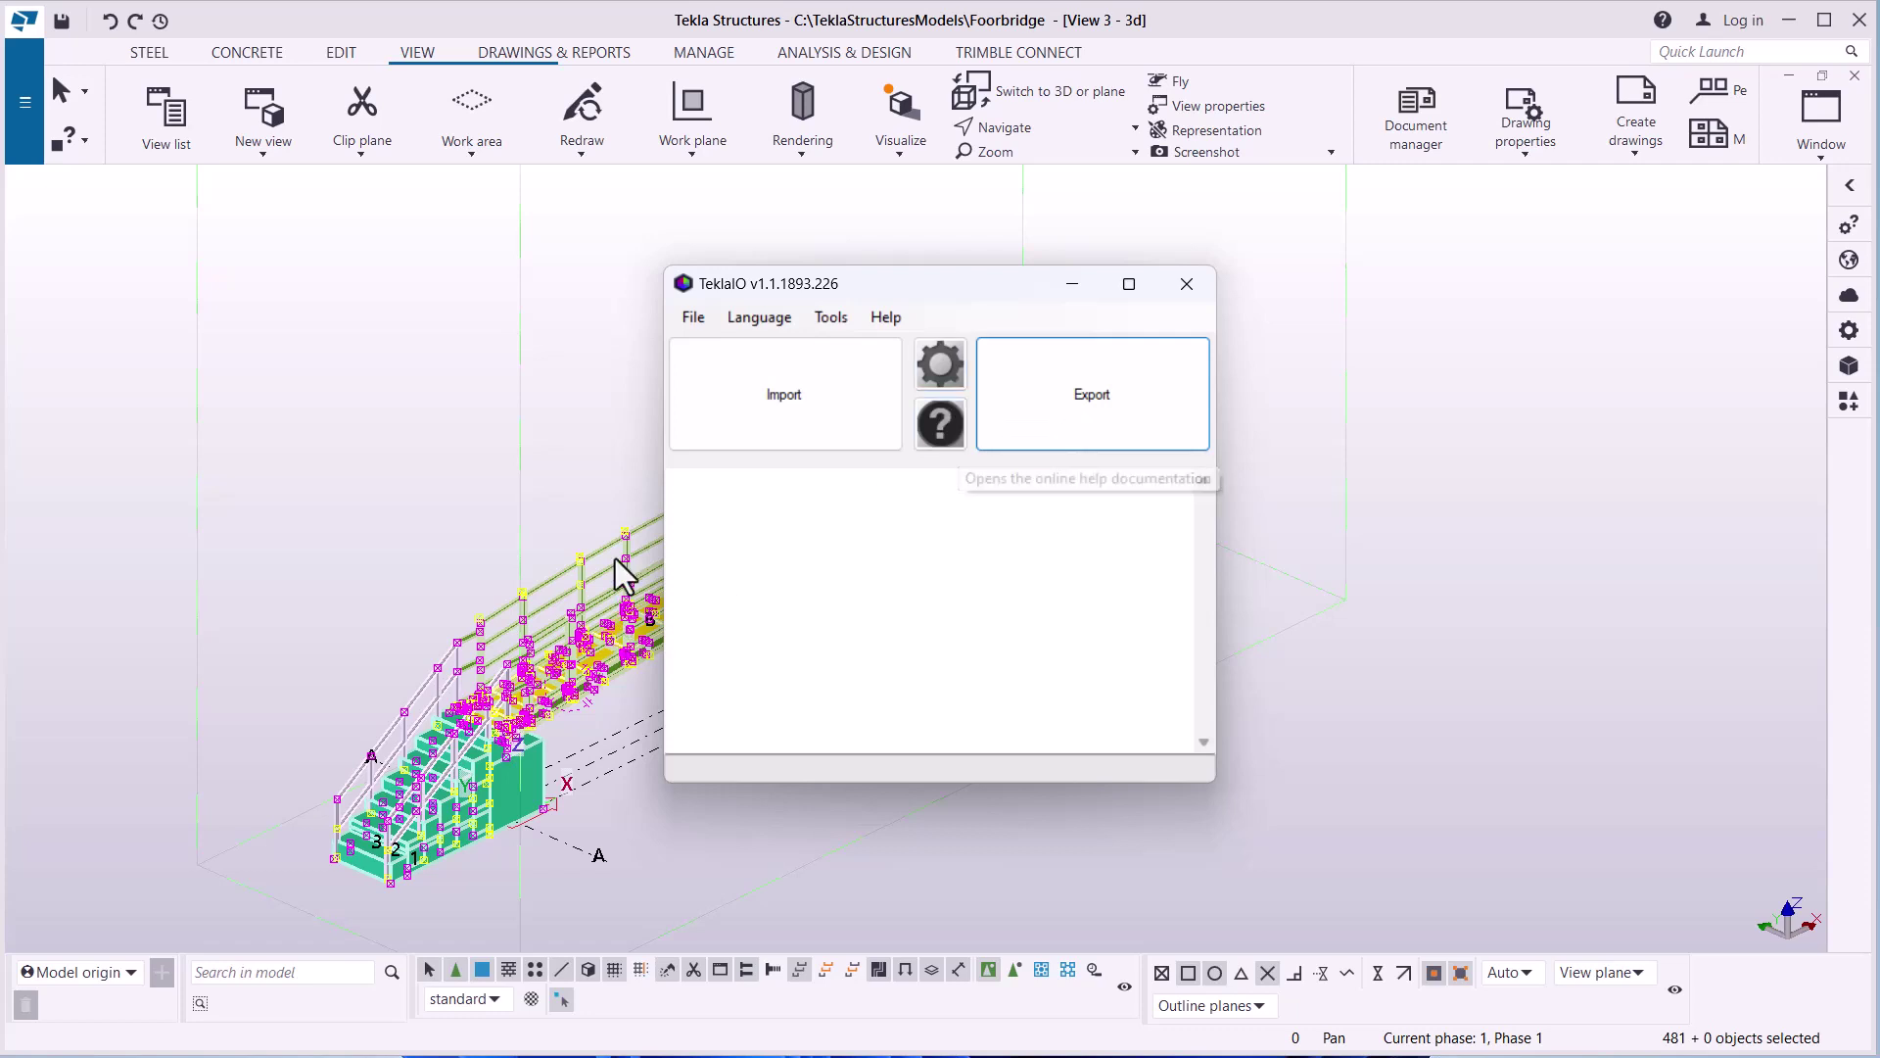
Export only the selected objects as the CDFX file FBR23 in the Footbridge002 folder, and check the export log
click(1112, 402)
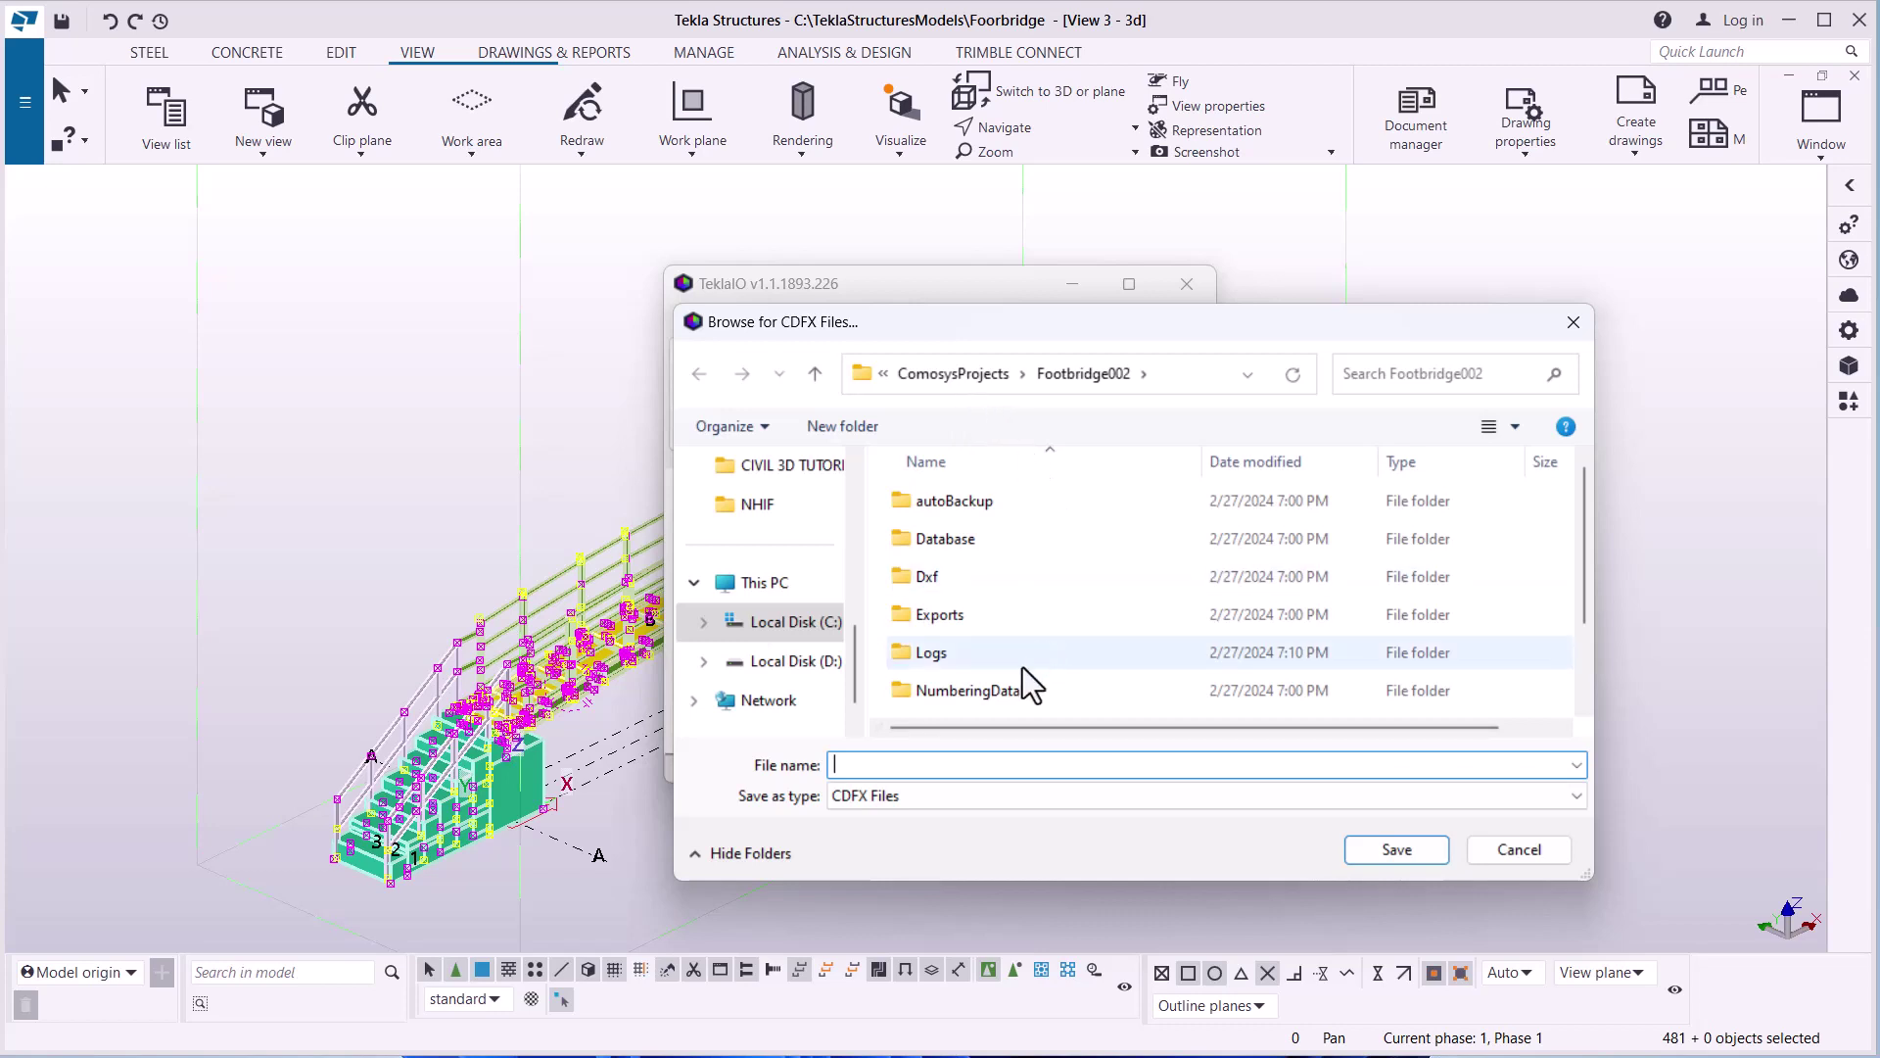
scroll(1000, 679, down, 1)
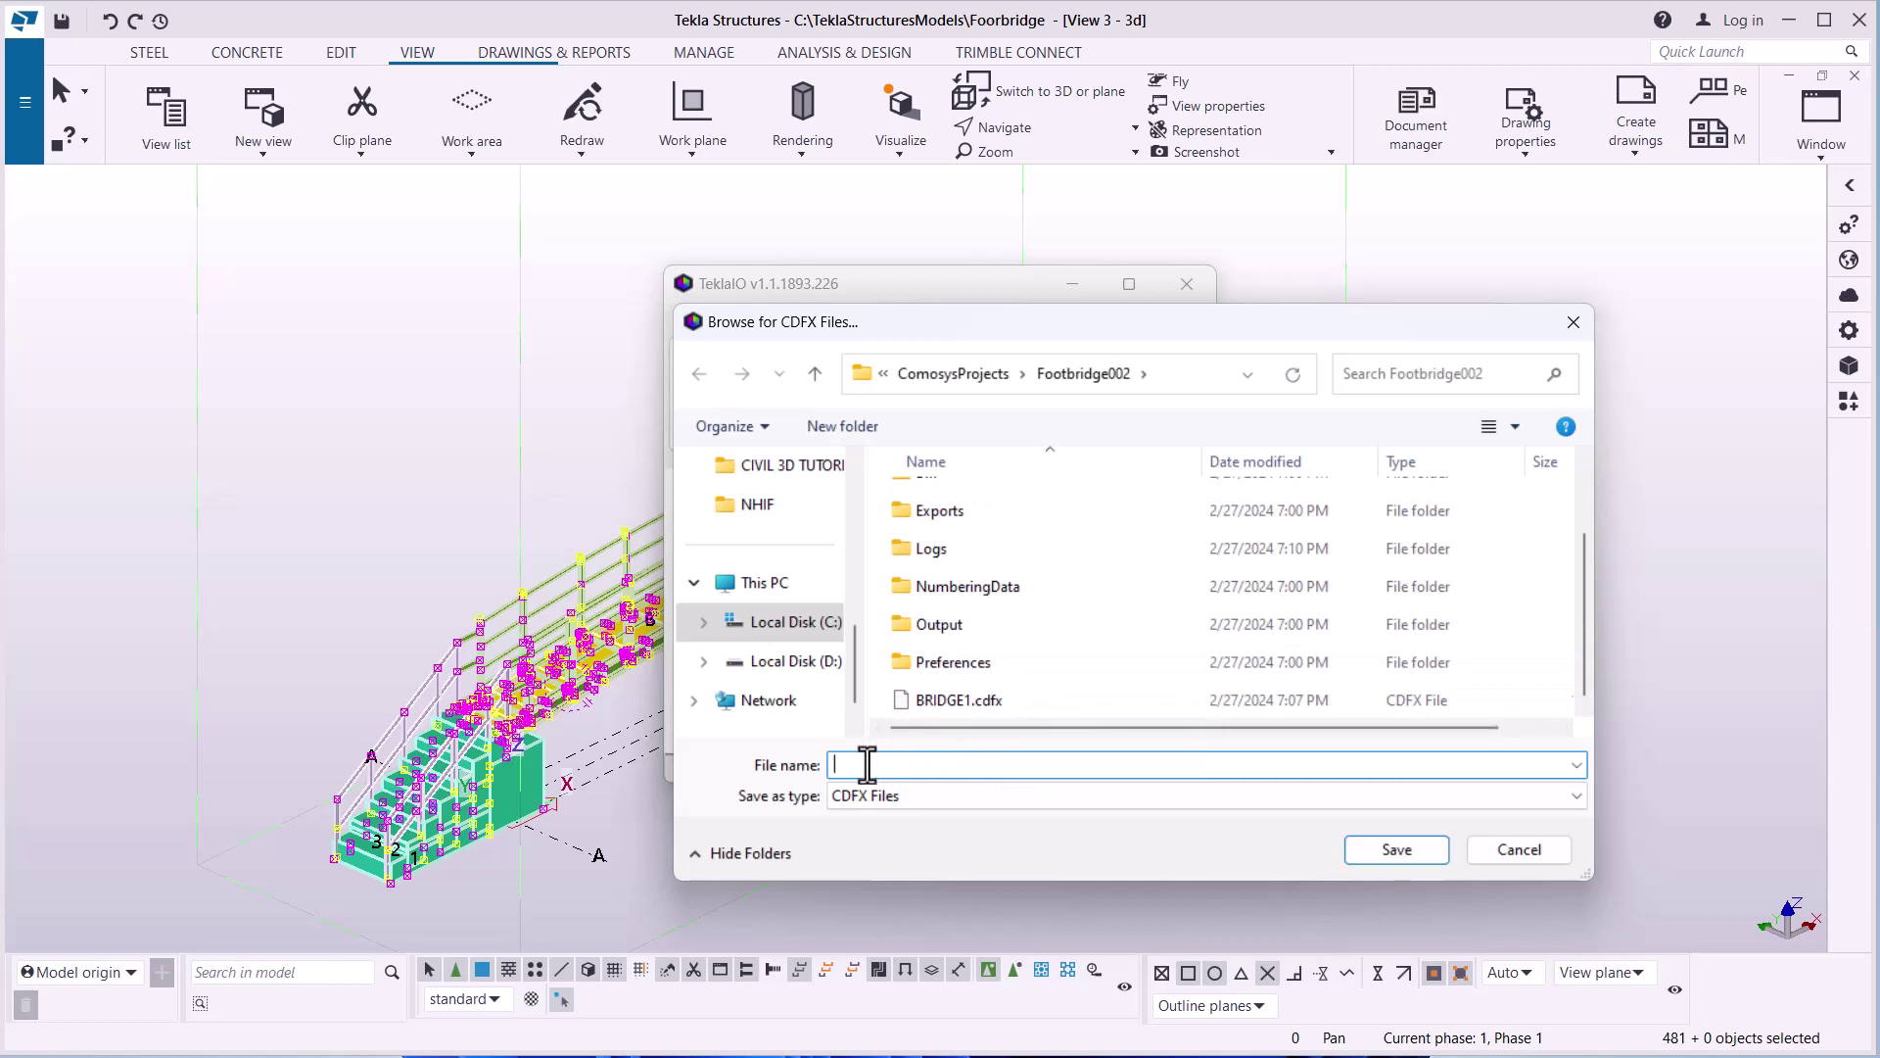
text(FBR23)
click(1397, 849)
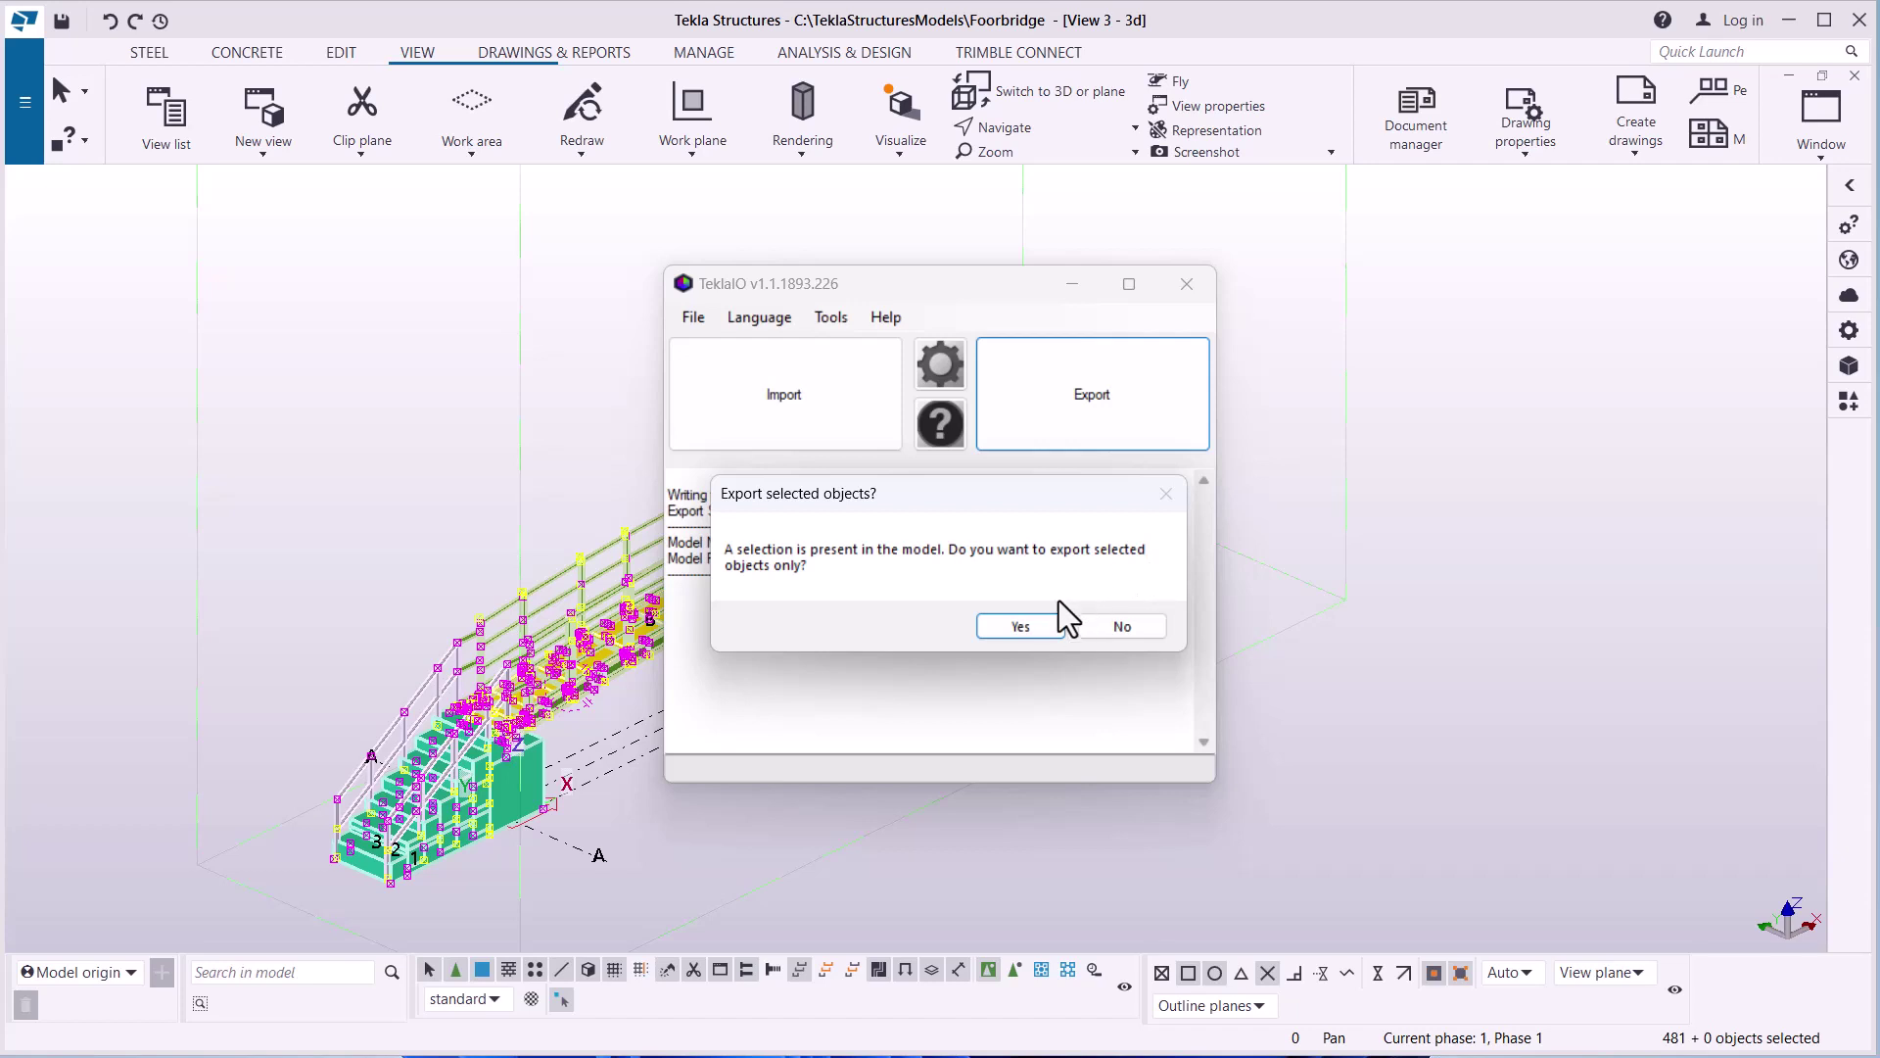
click(1018, 627)
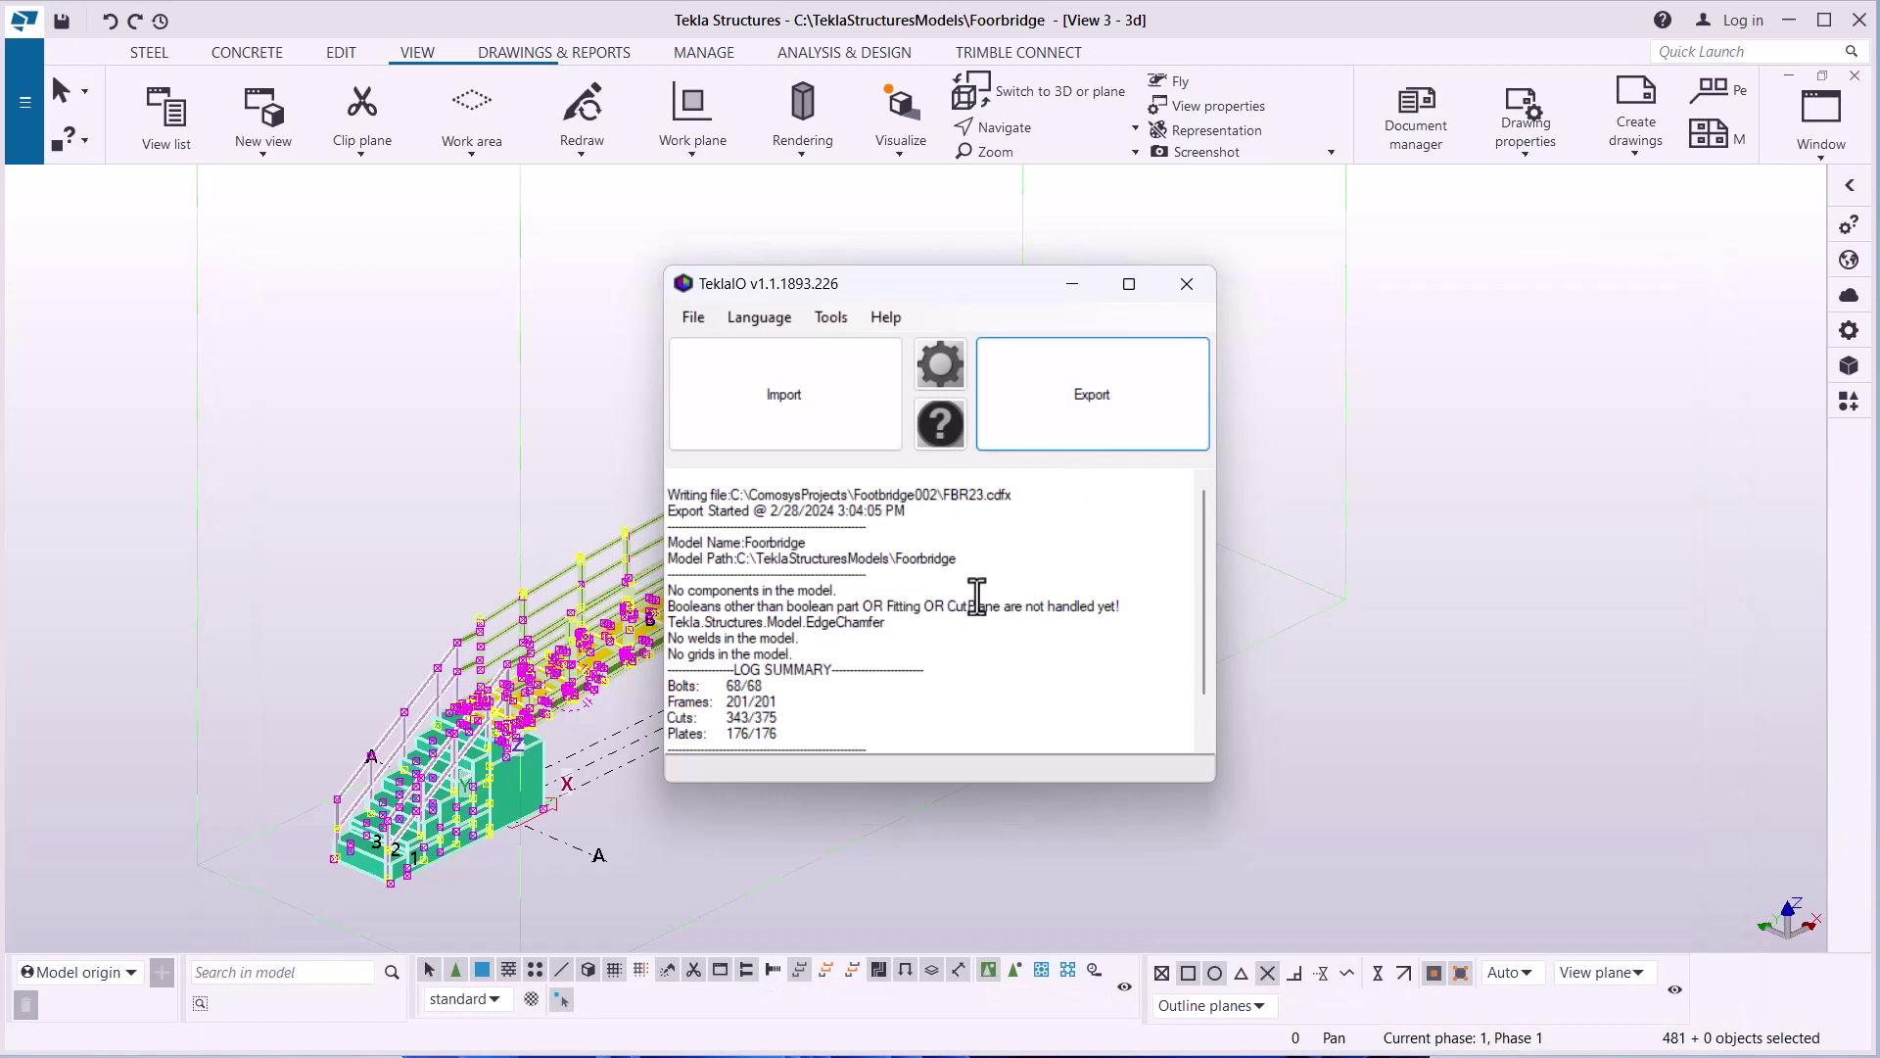
scroll(831, 639, down, 1)
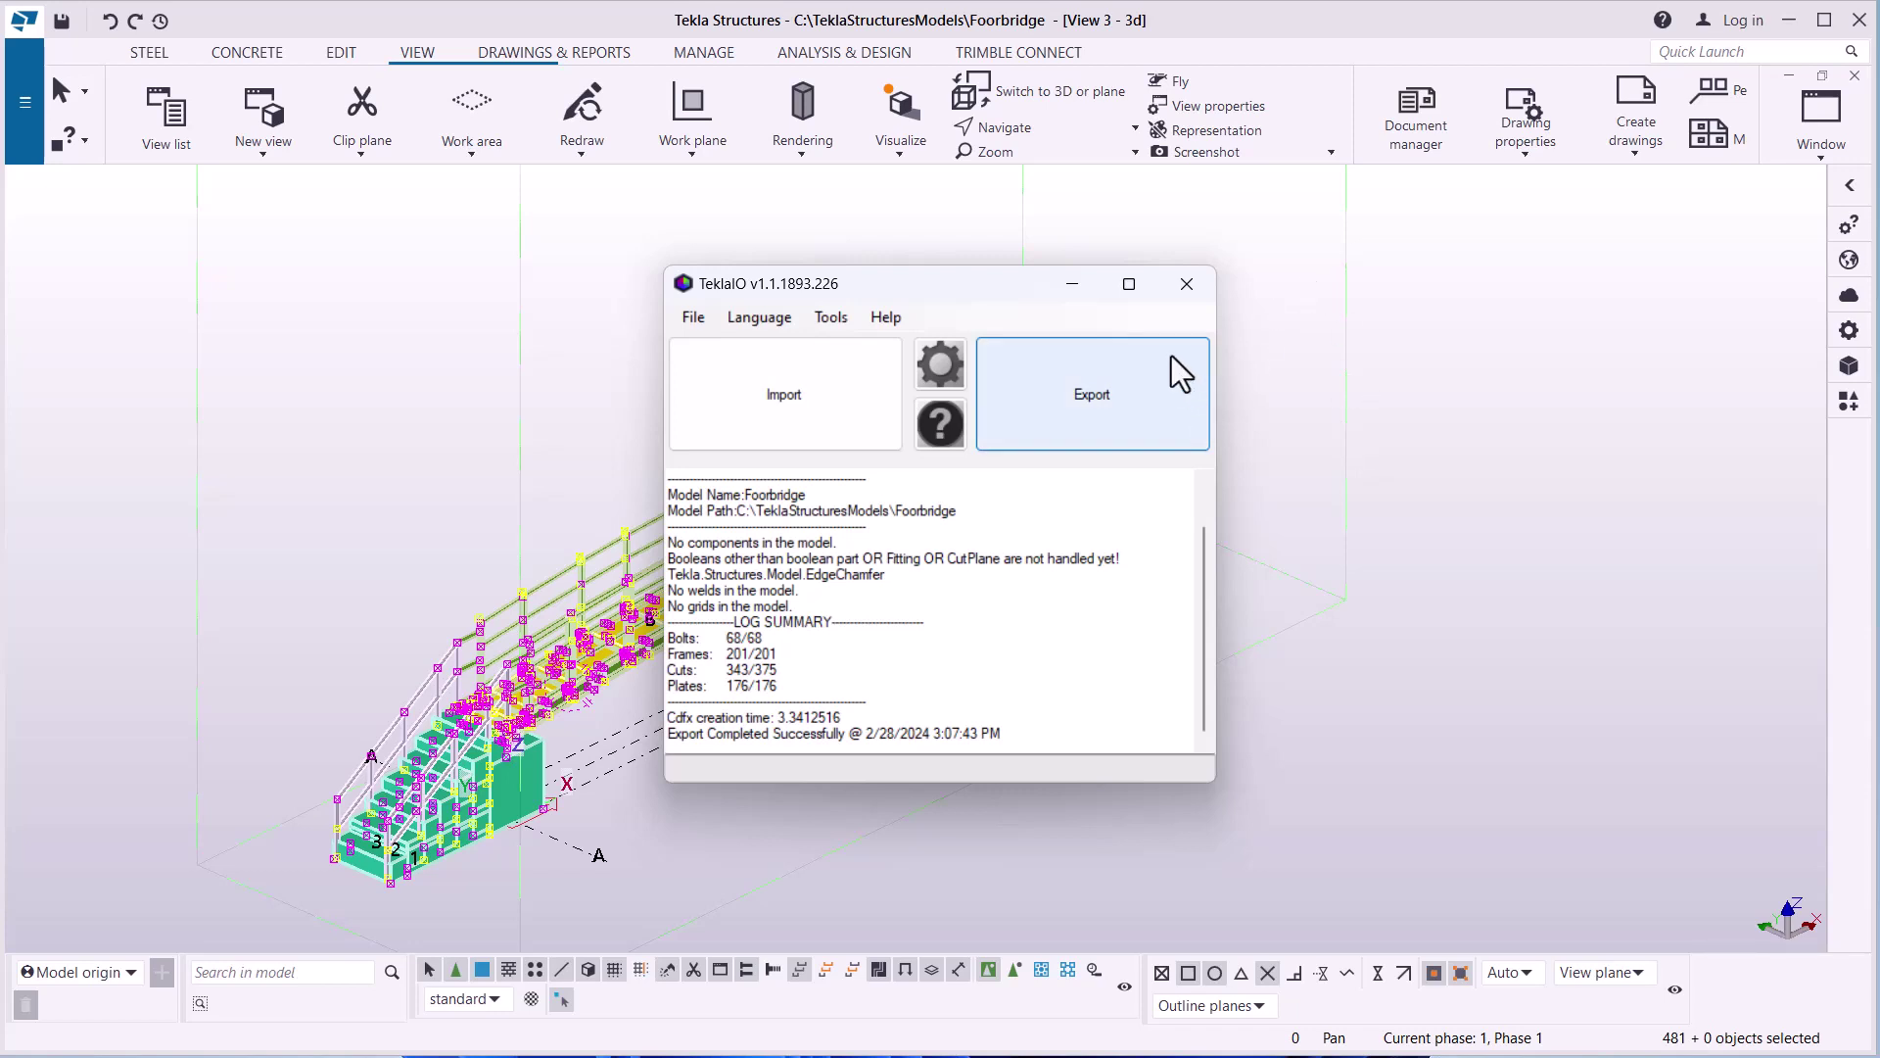
Minimize TeklaIO and switch to COMOSYS with the FTBR1 project
click(1074, 287)
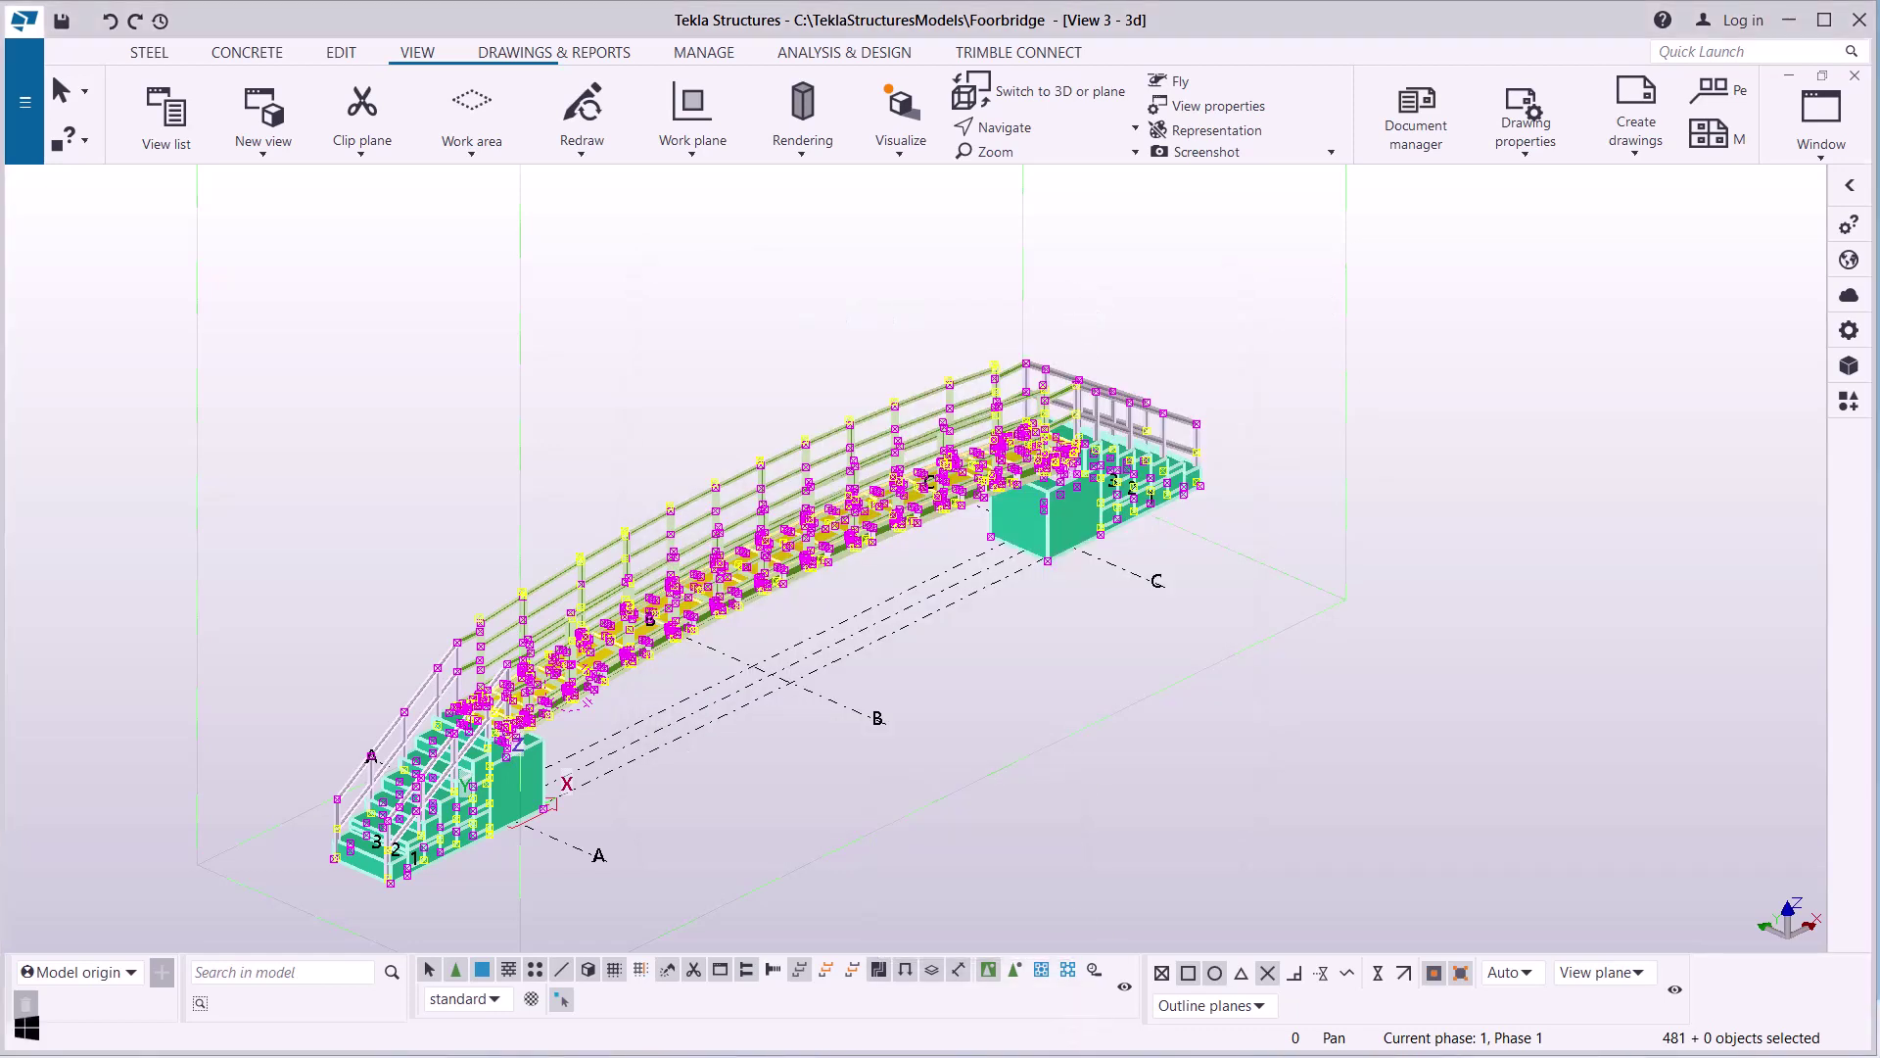
mouse_move(1148, 1046)
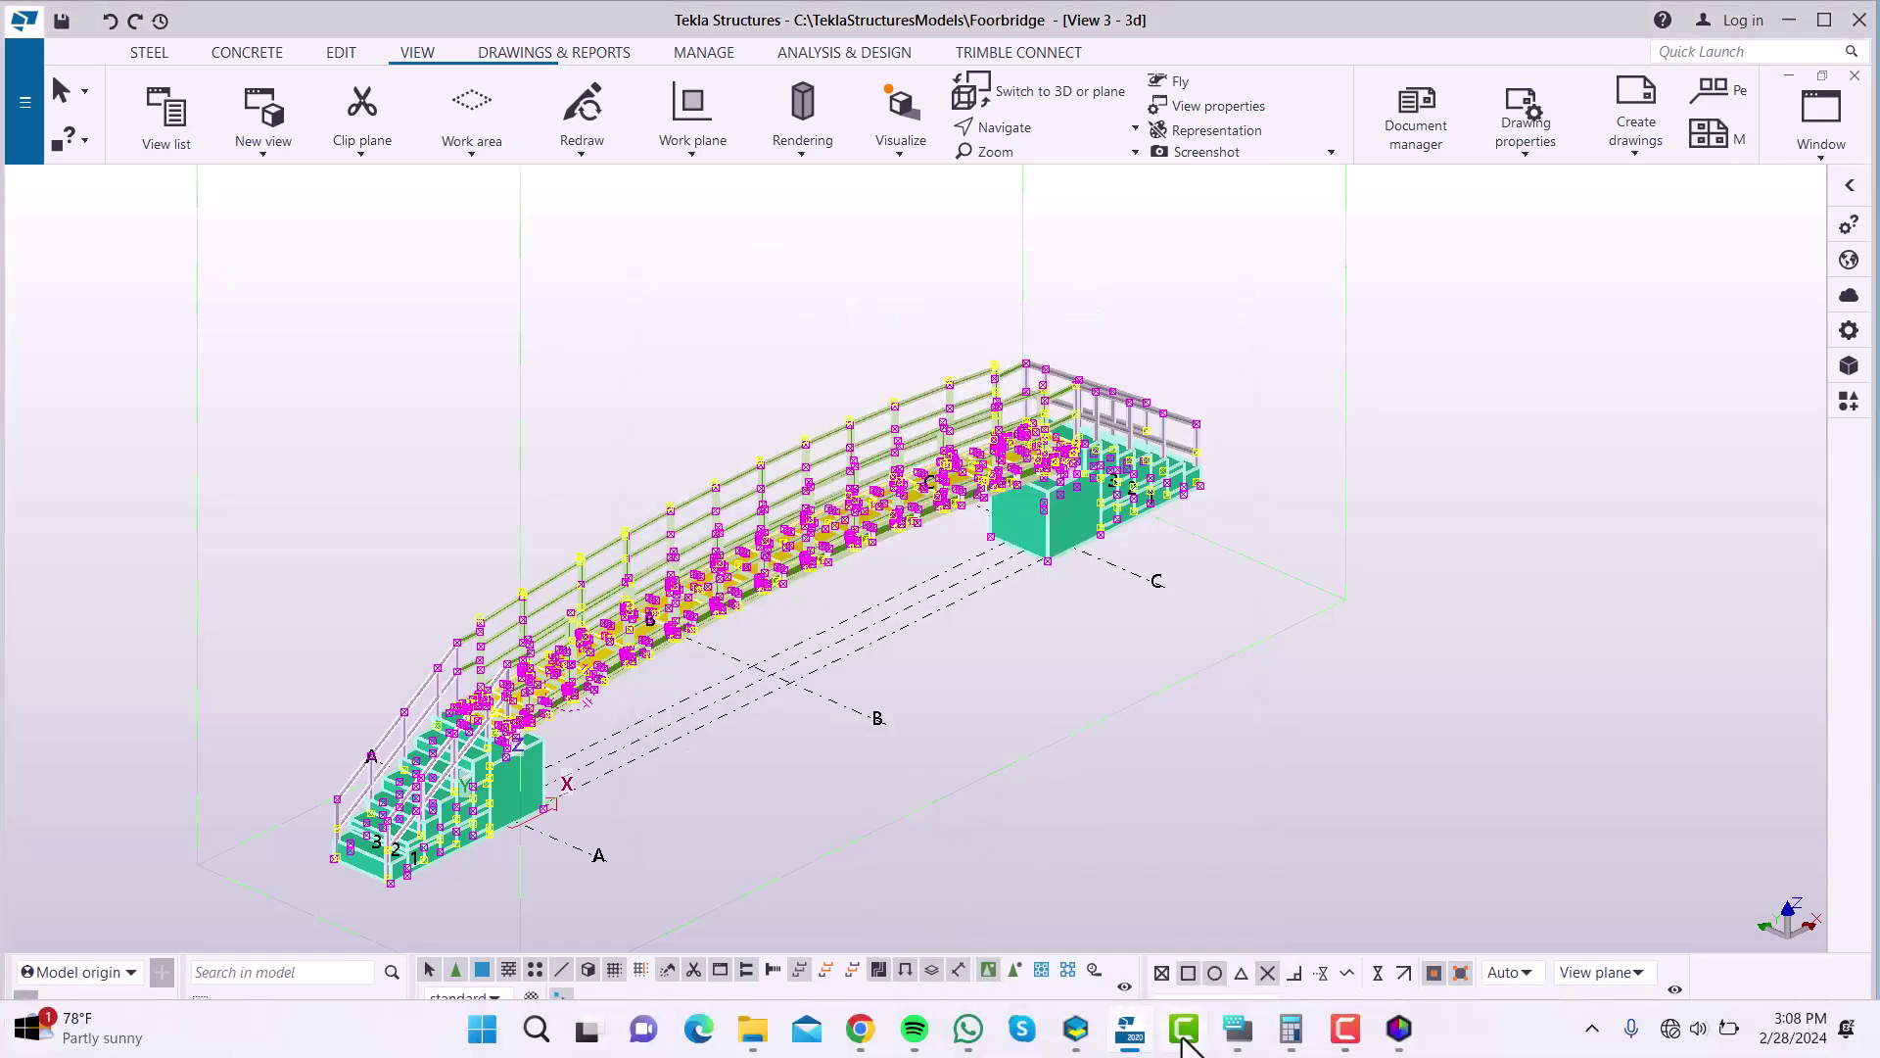
mouse_move(1077, 1041)
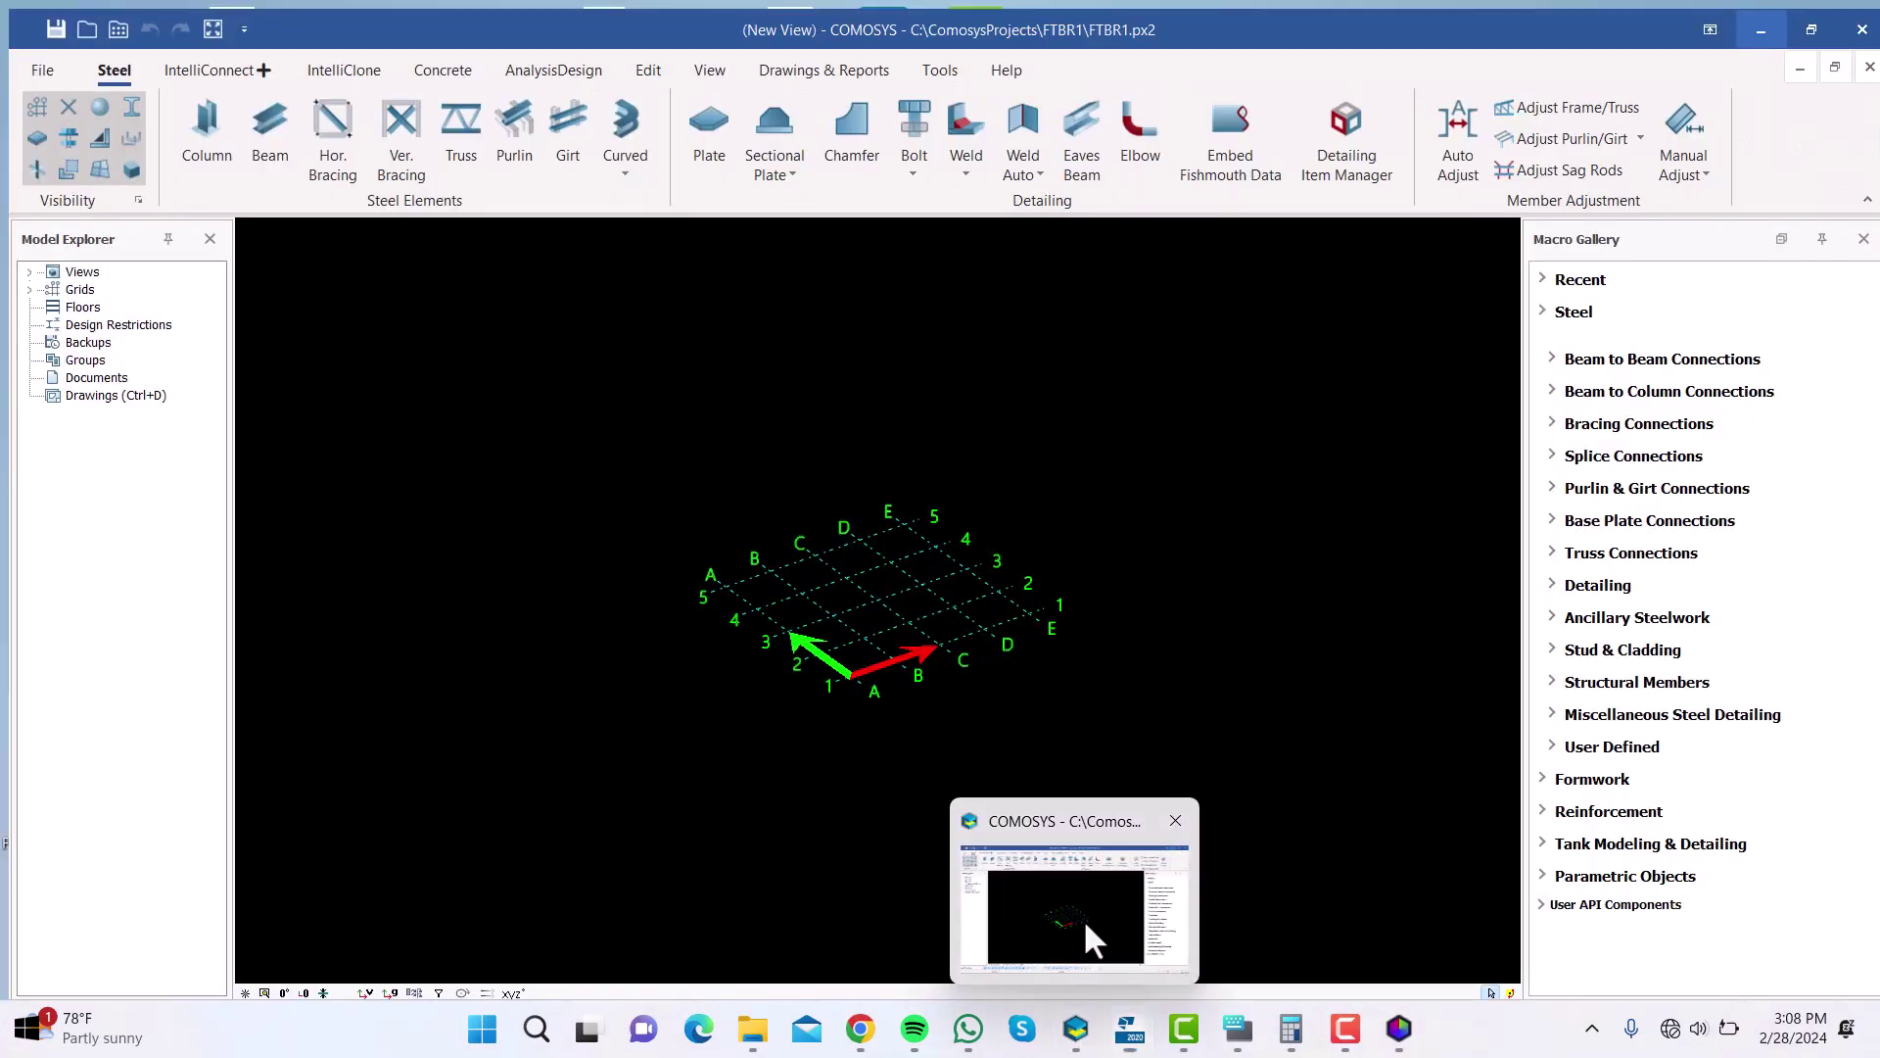
click(1085, 917)
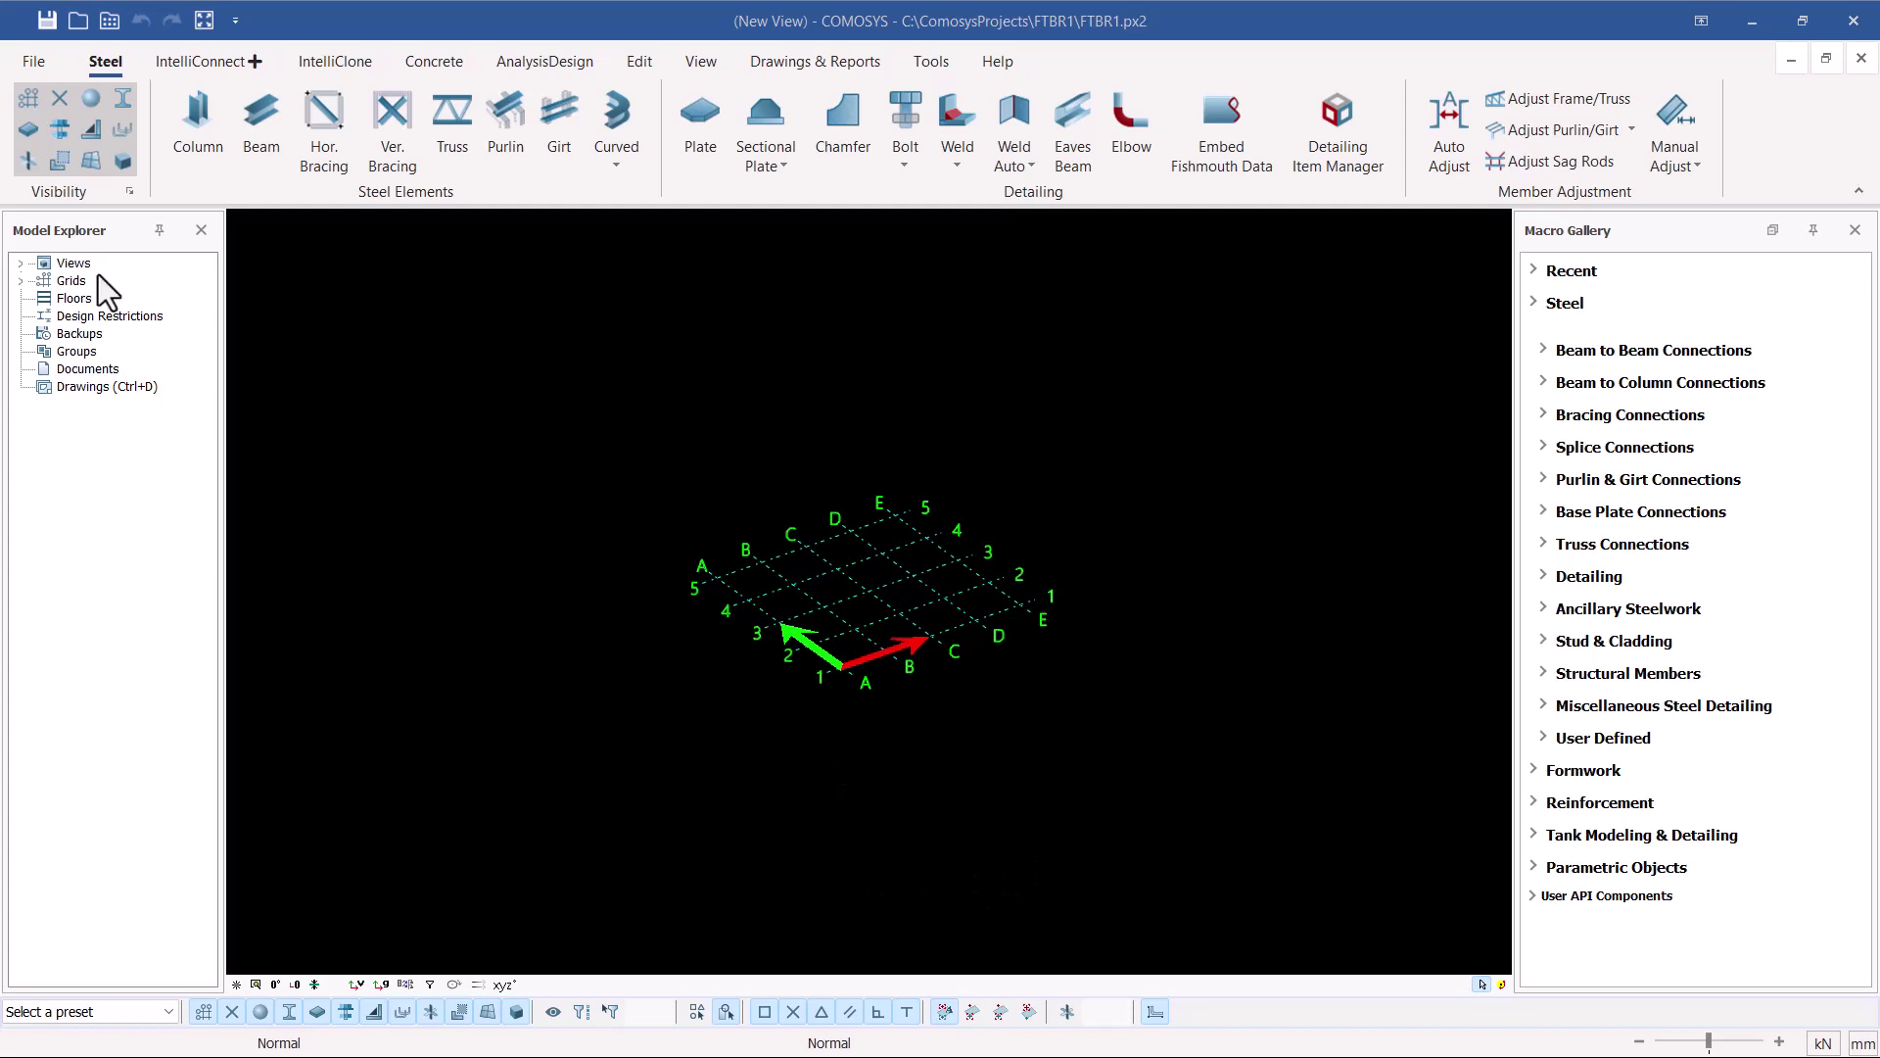
Open the CDFX model import dialog and move it clear of the window's corner
click(26, 67)
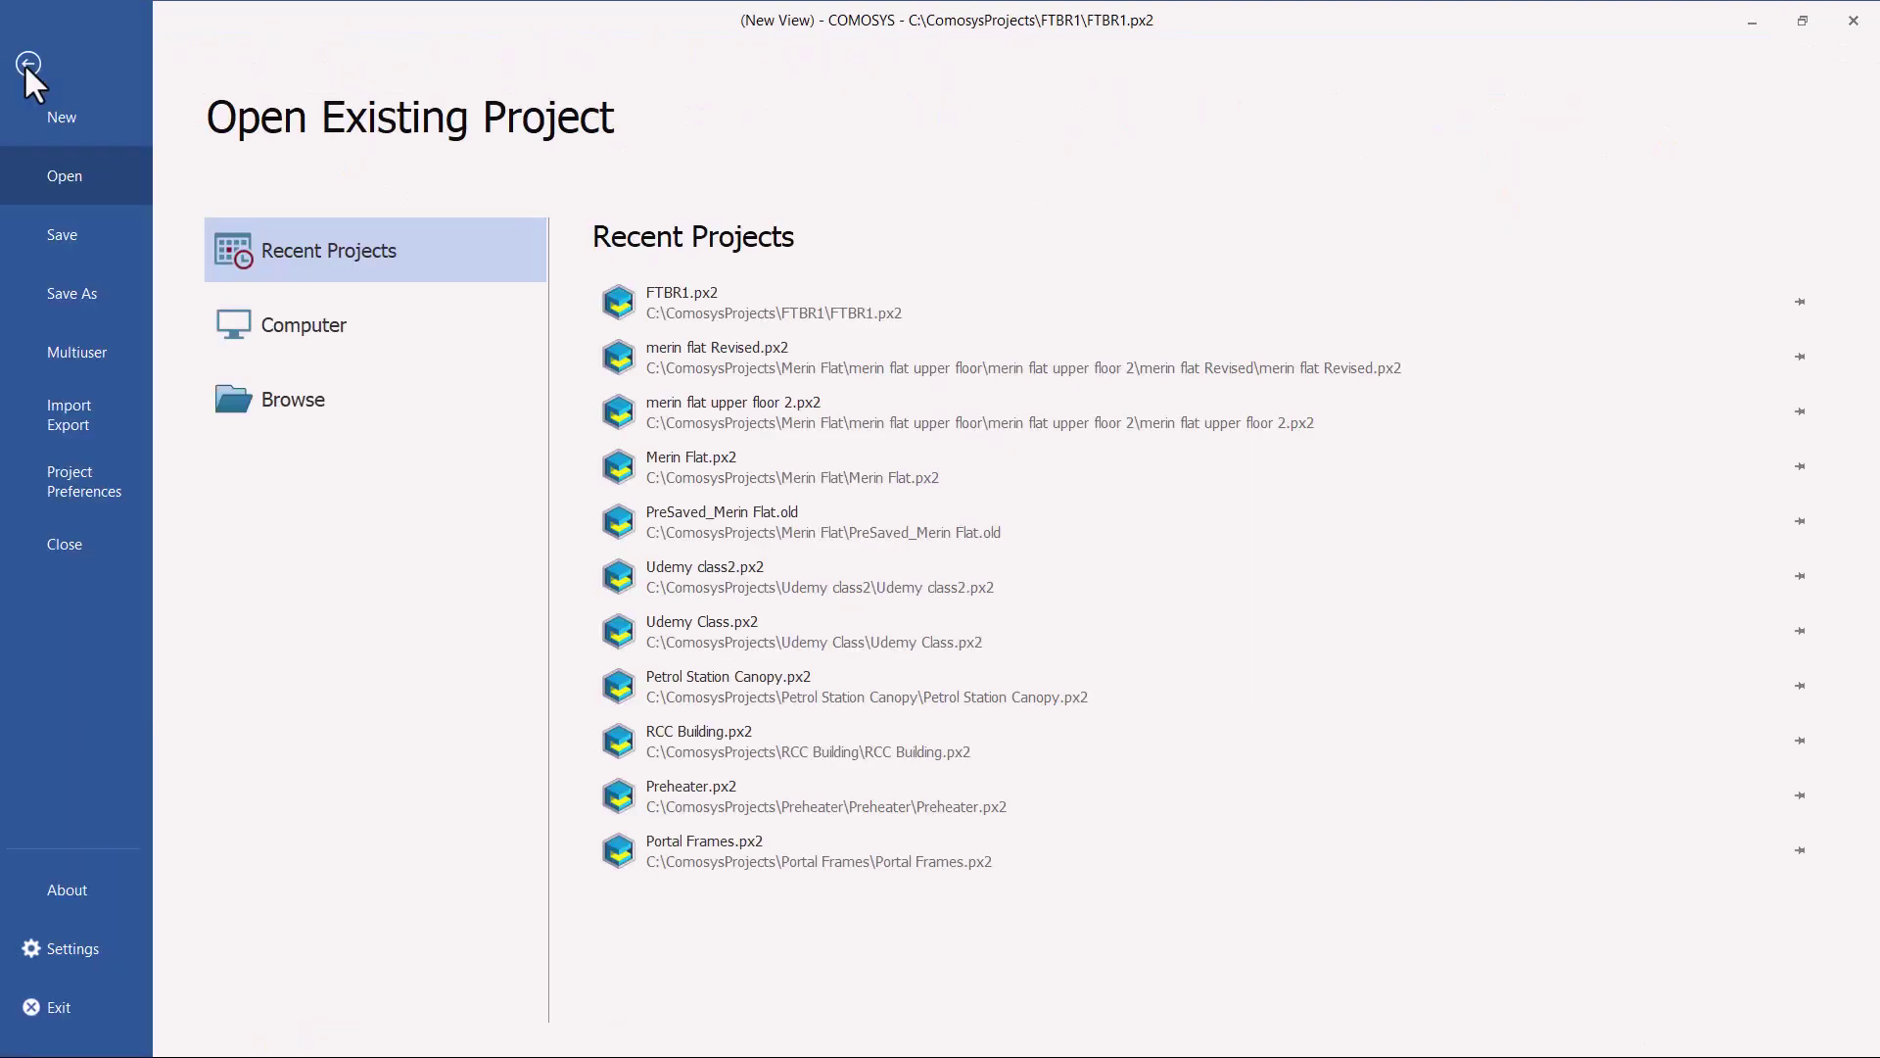
click(84, 422)
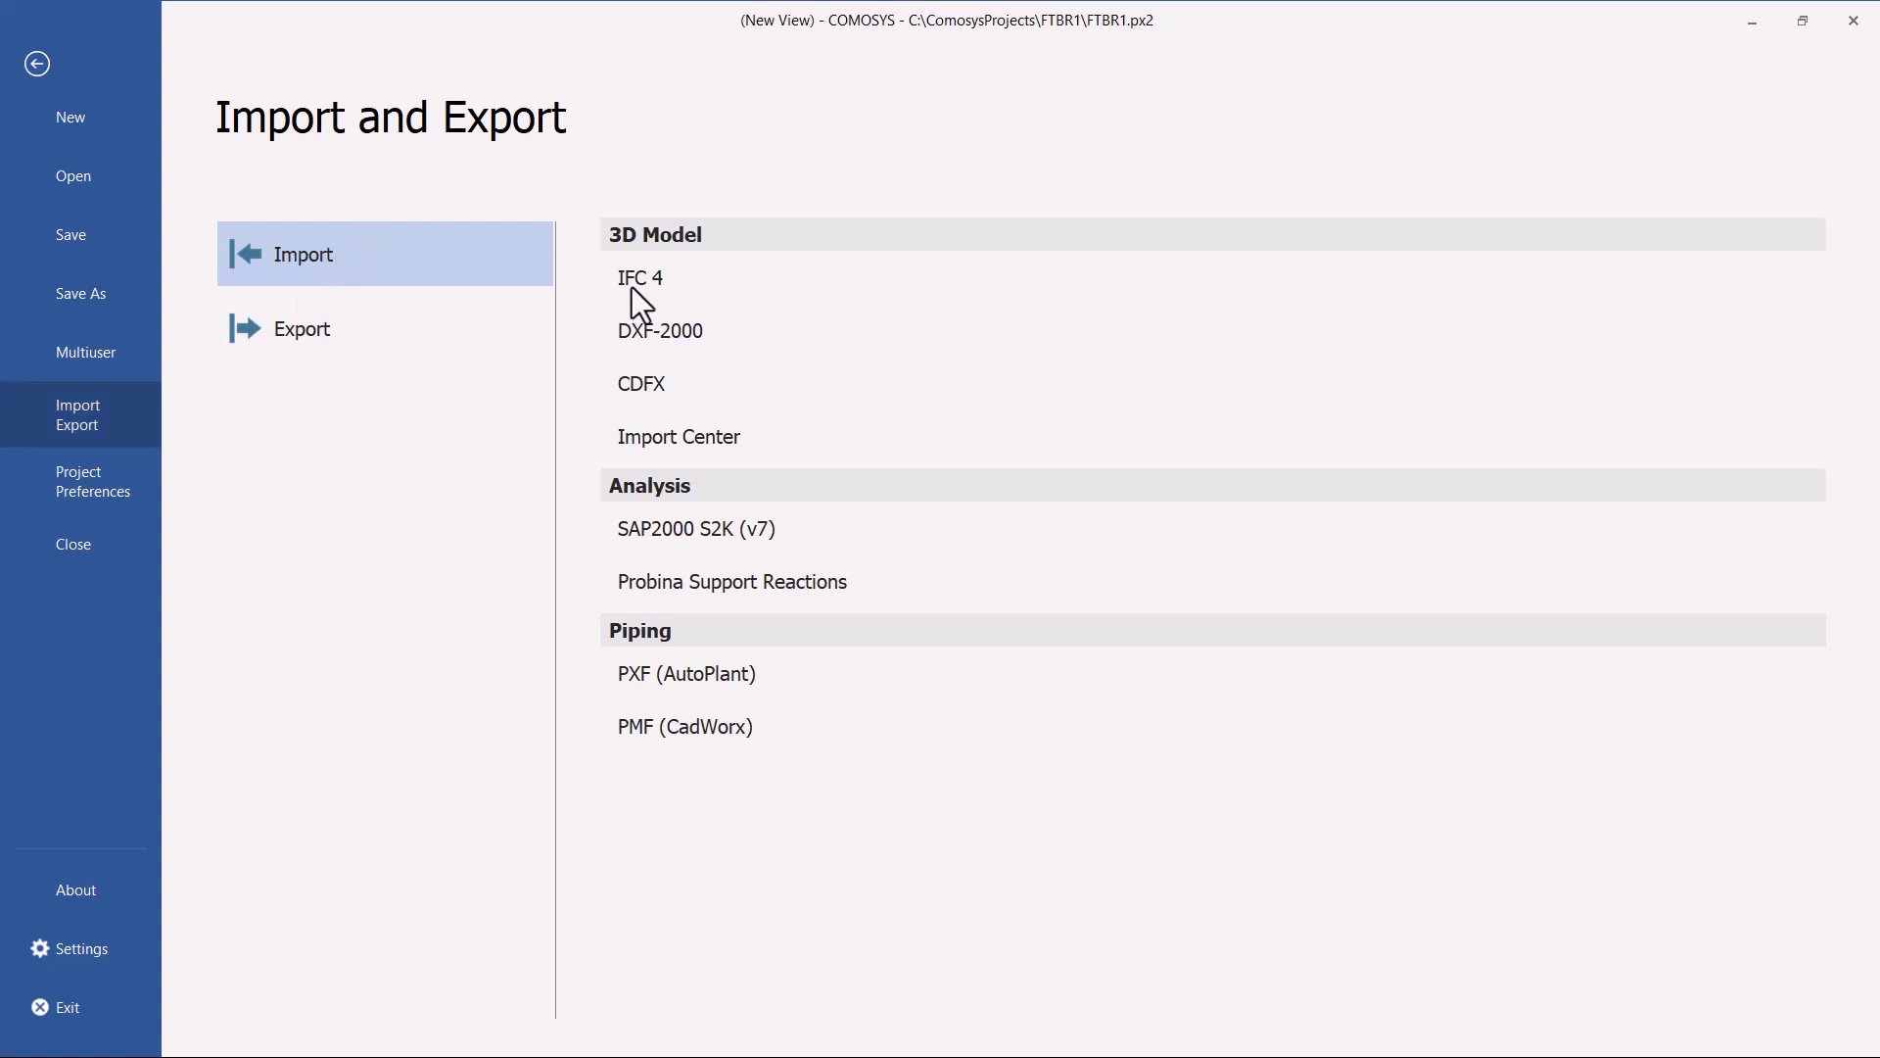
click(667, 386)
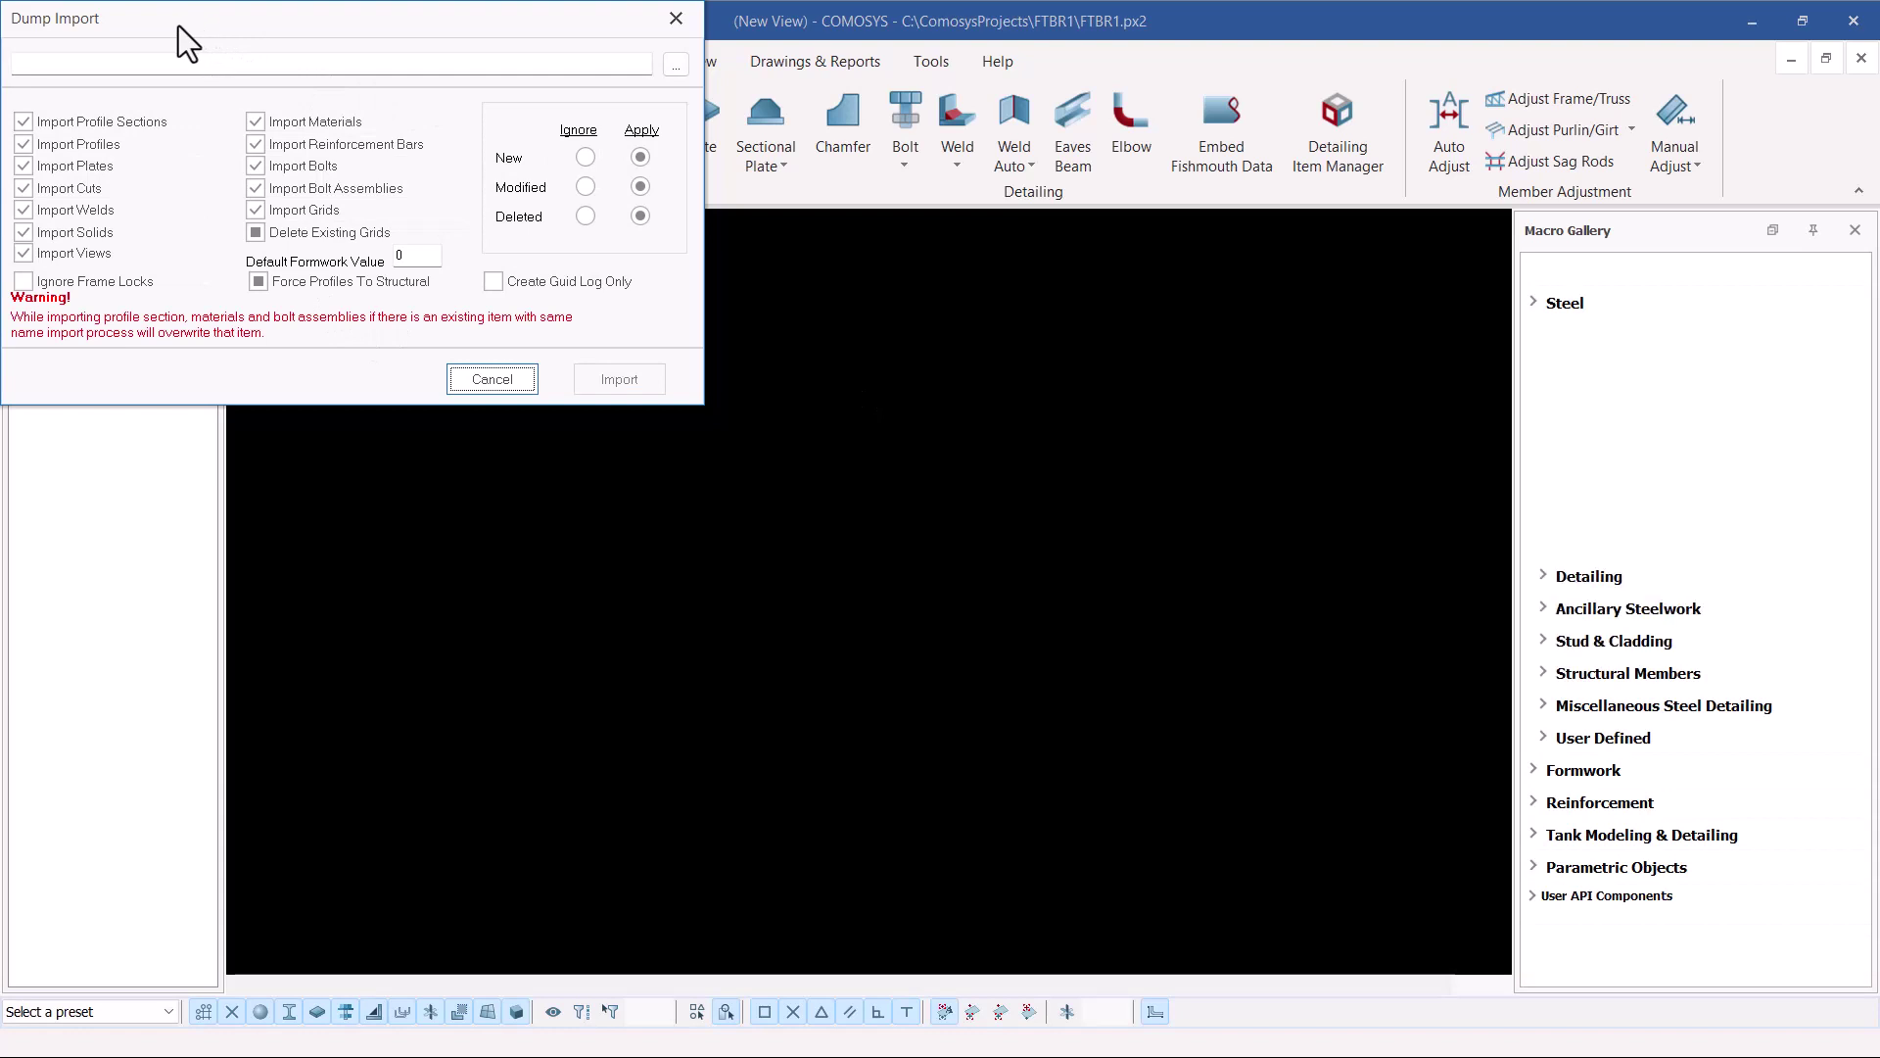
drag(172, 25, 266, 75)
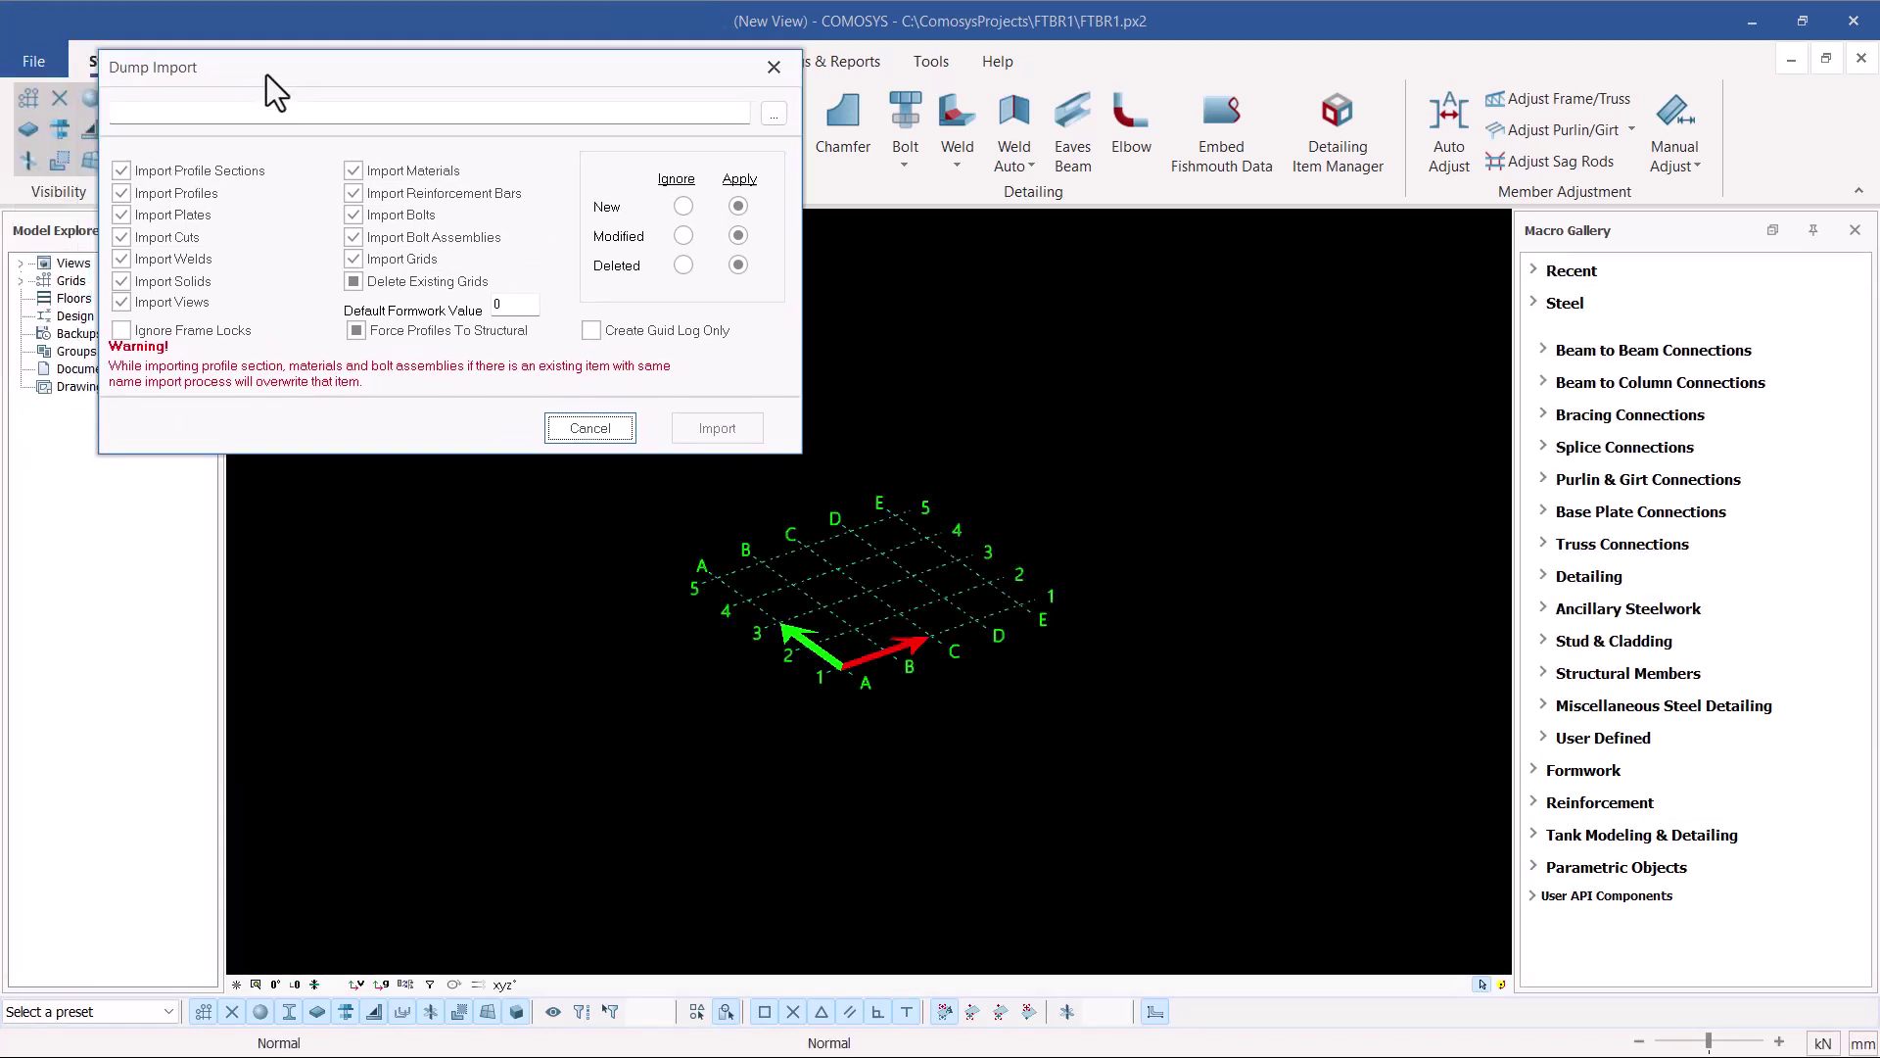
Import FBR23.cdfx from the Footbridge002 folder with the default options, replacing none of the already defined profile cross sections
click(772, 117)
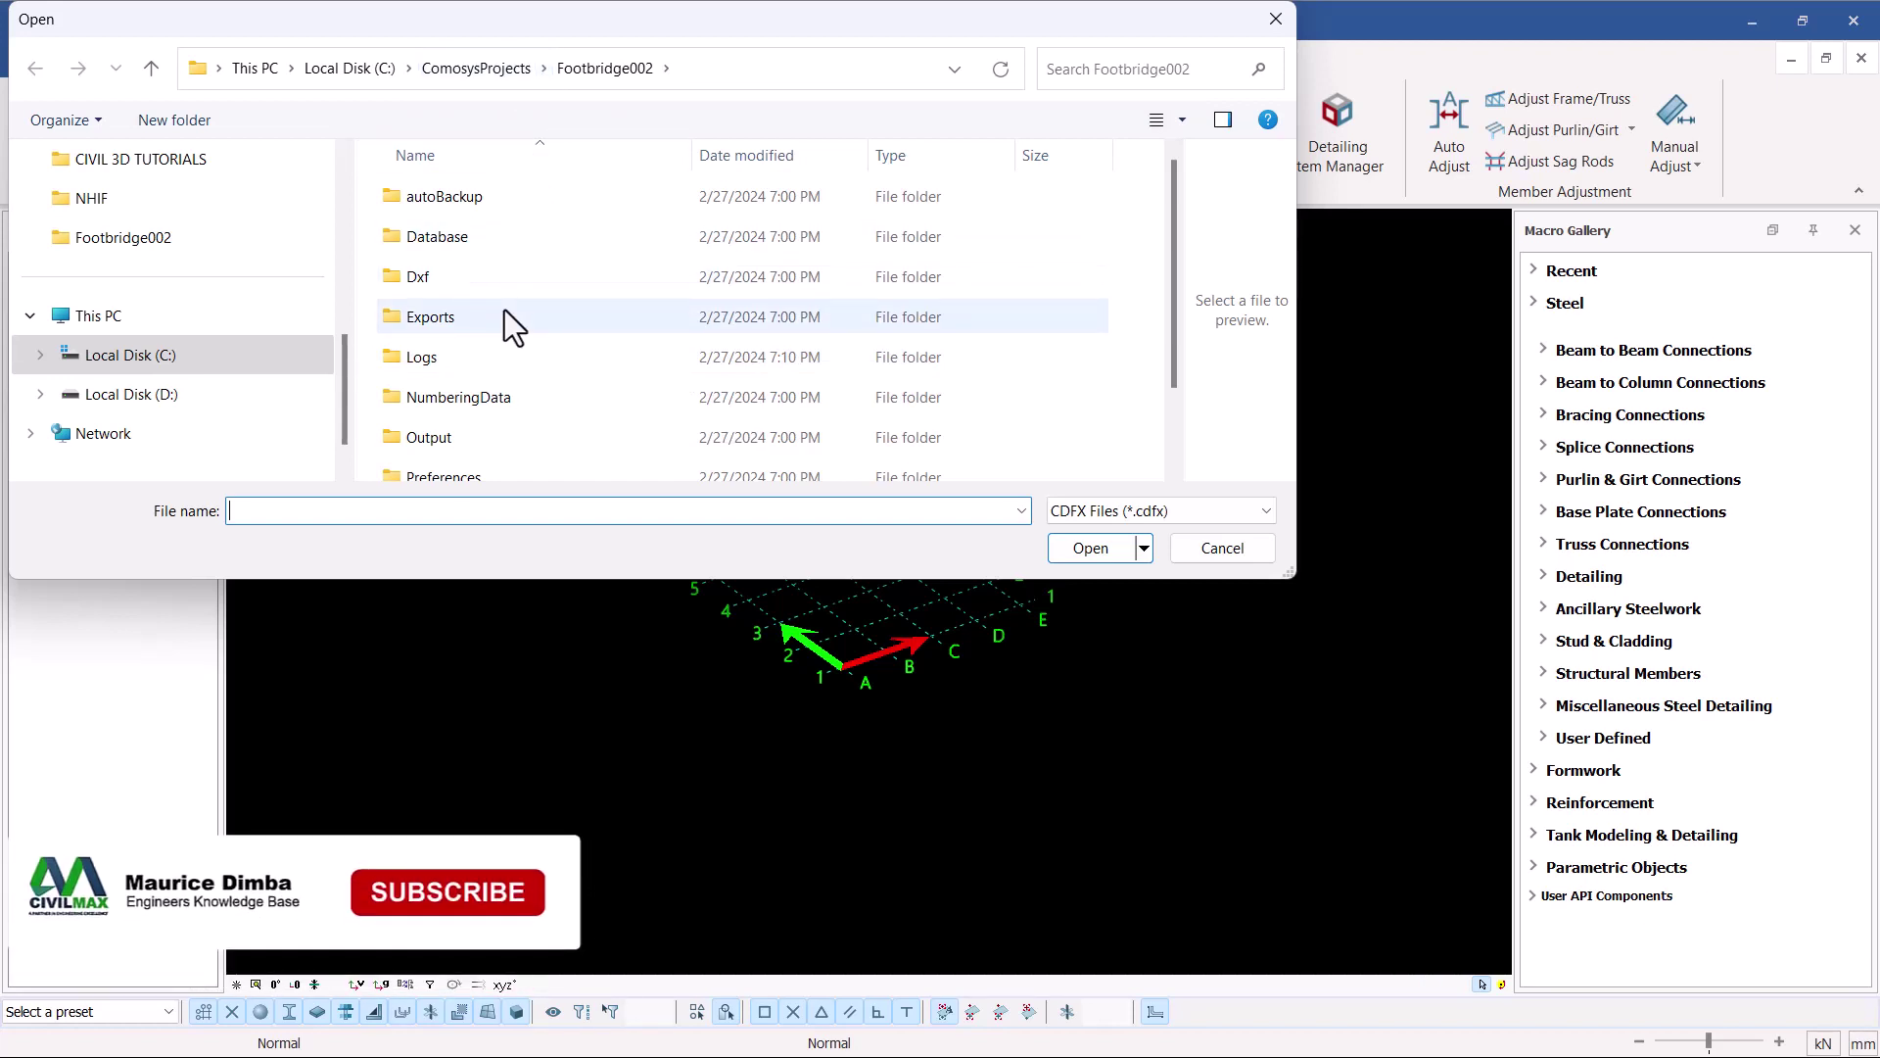
scroll(504, 310, down, 1)
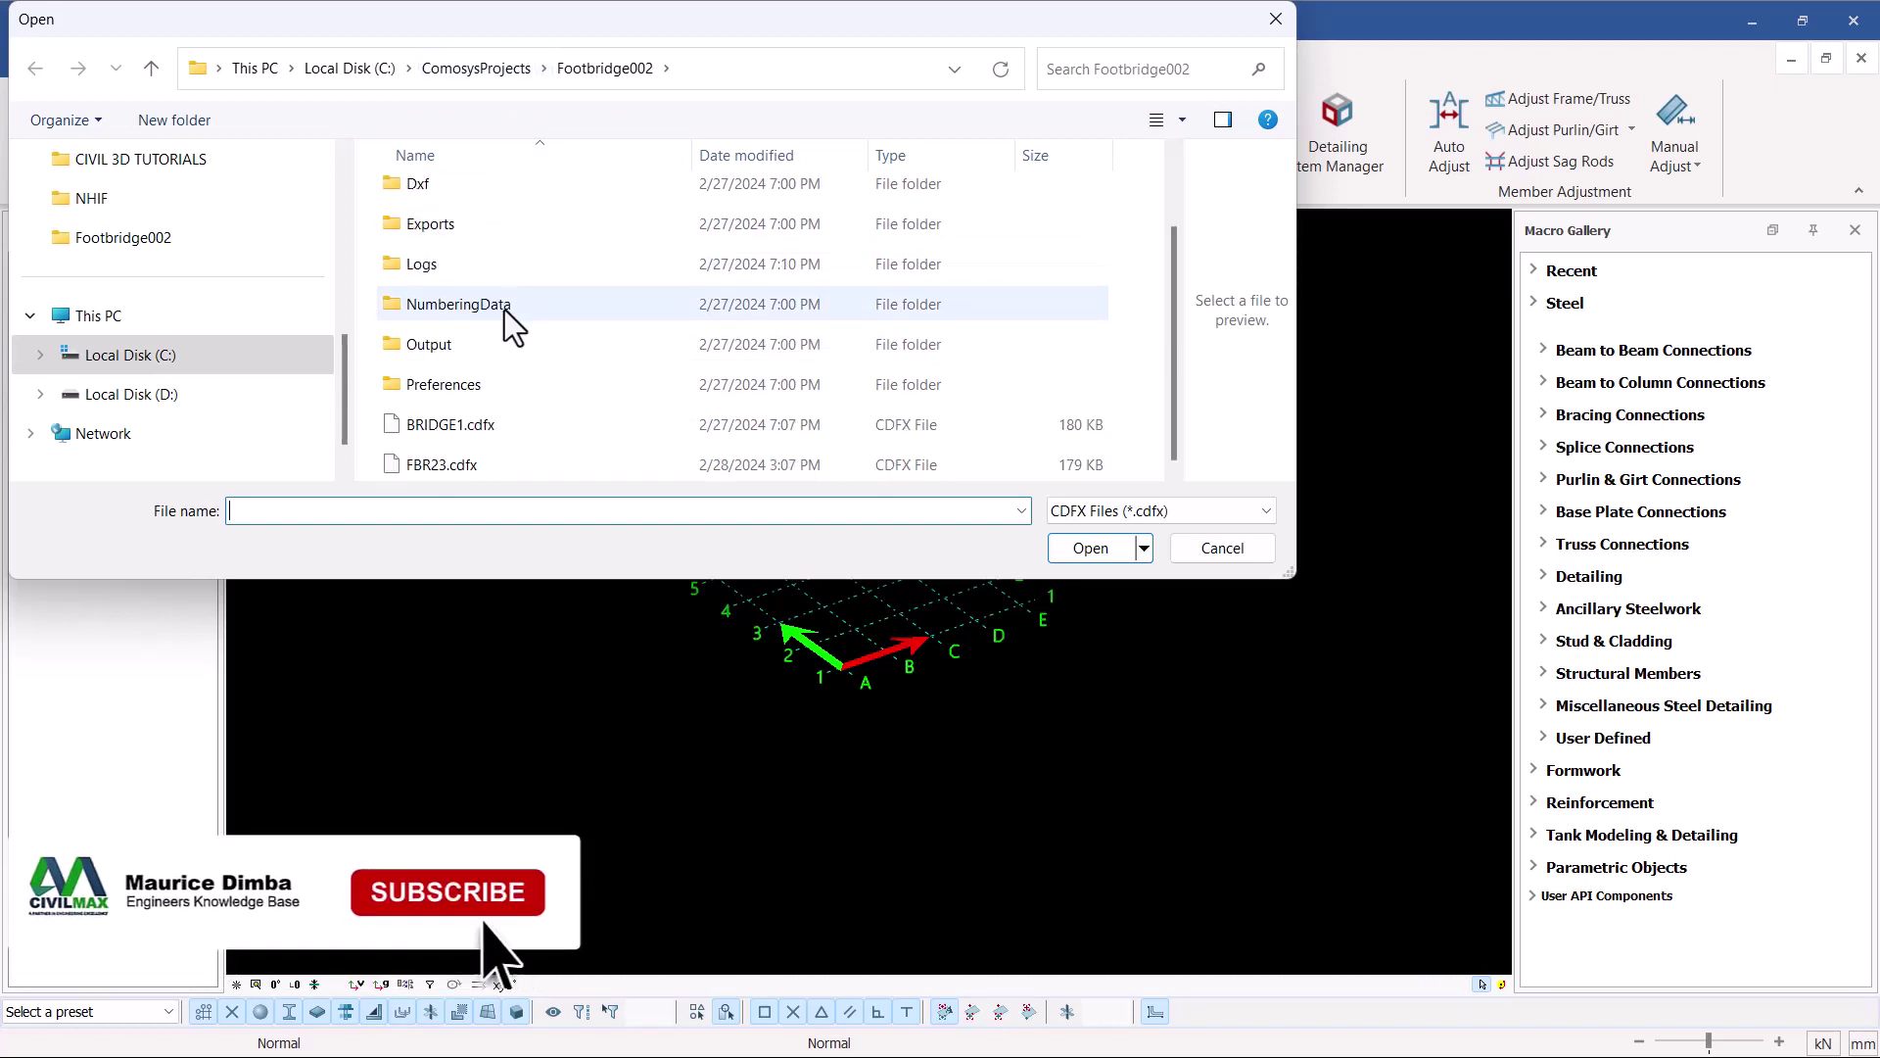
click(424, 465)
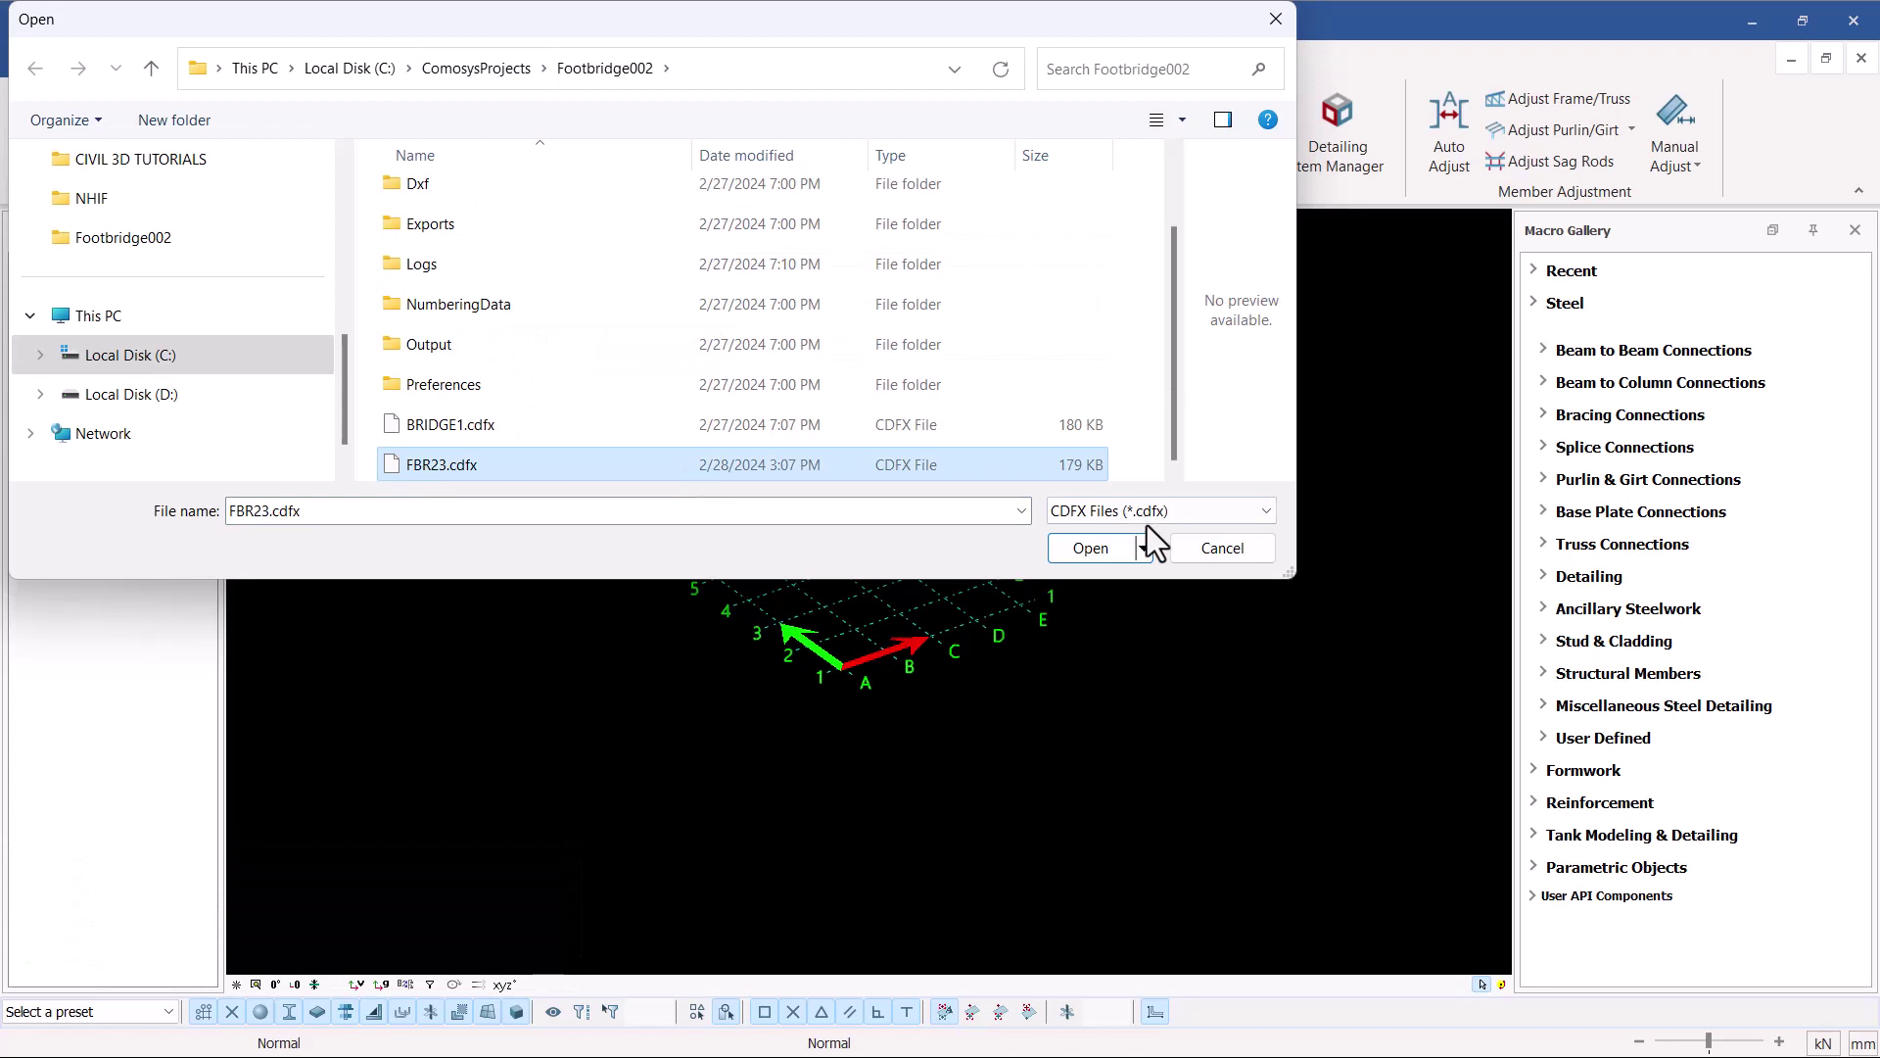
click(1082, 544)
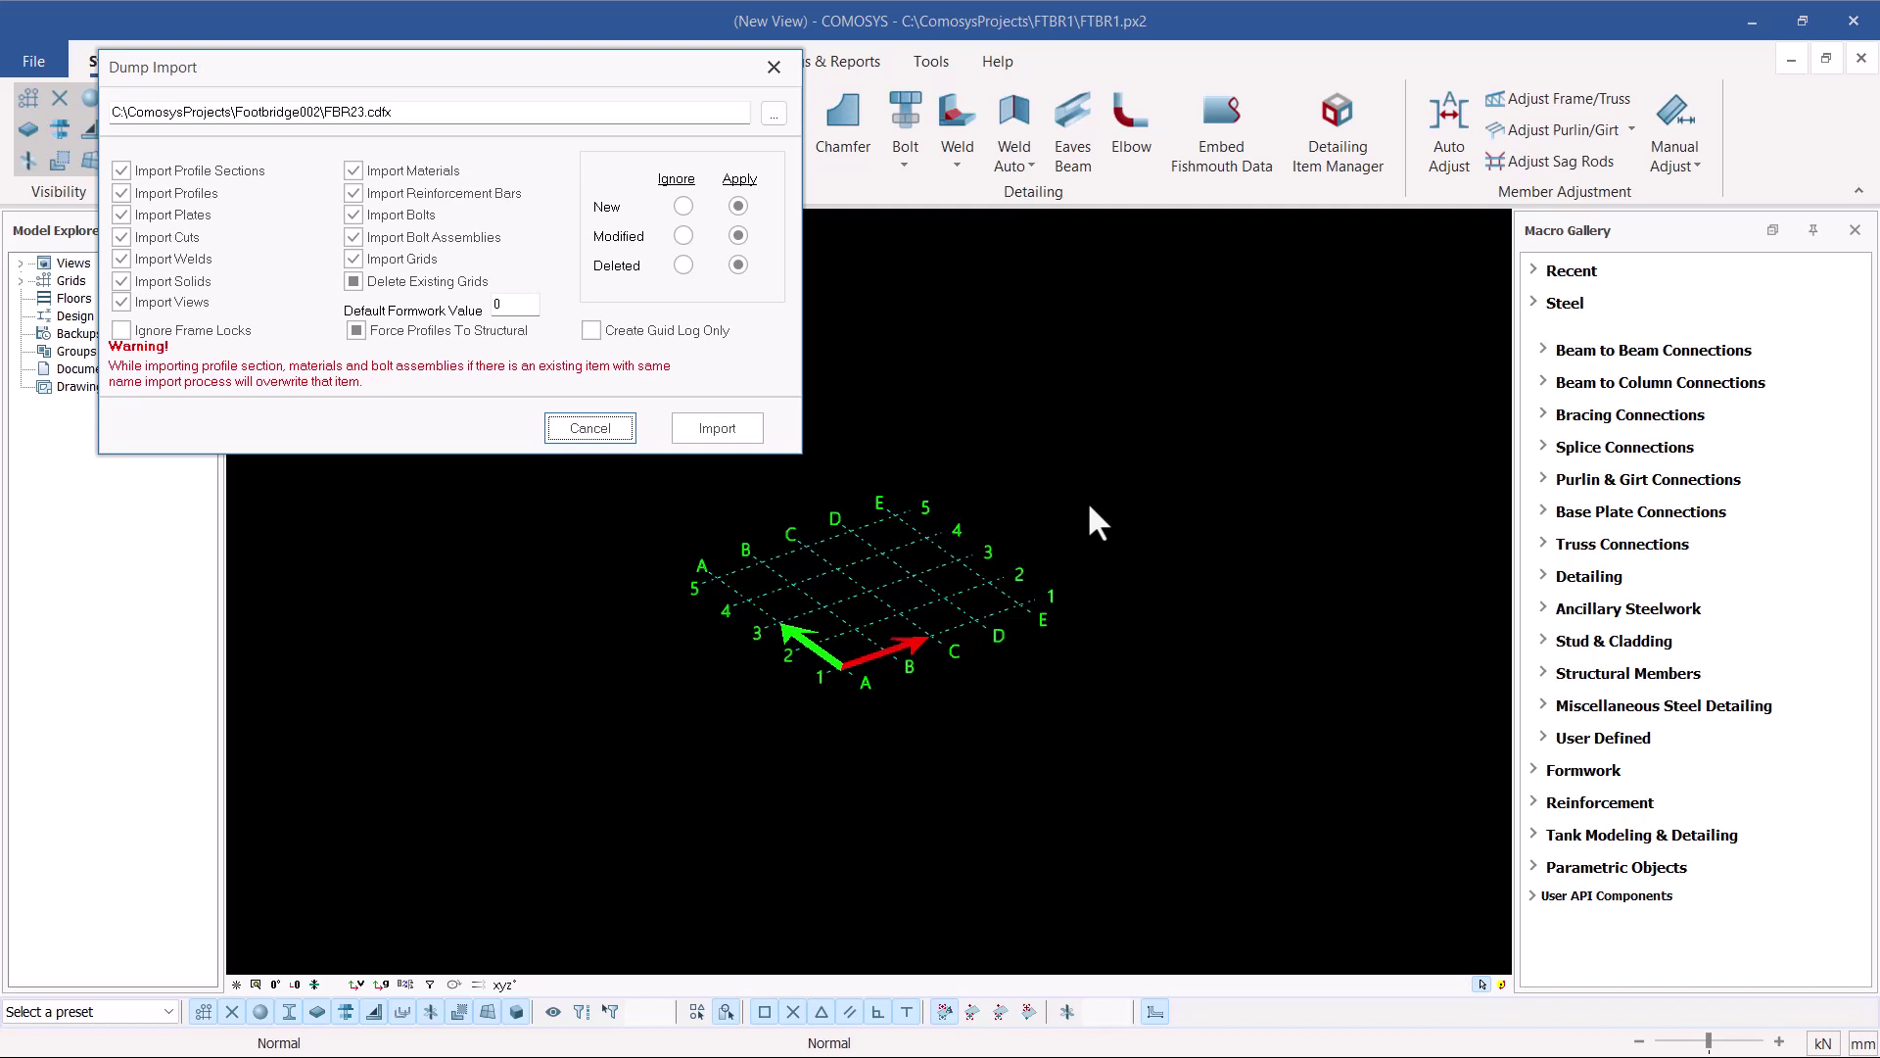
click(717, 431)
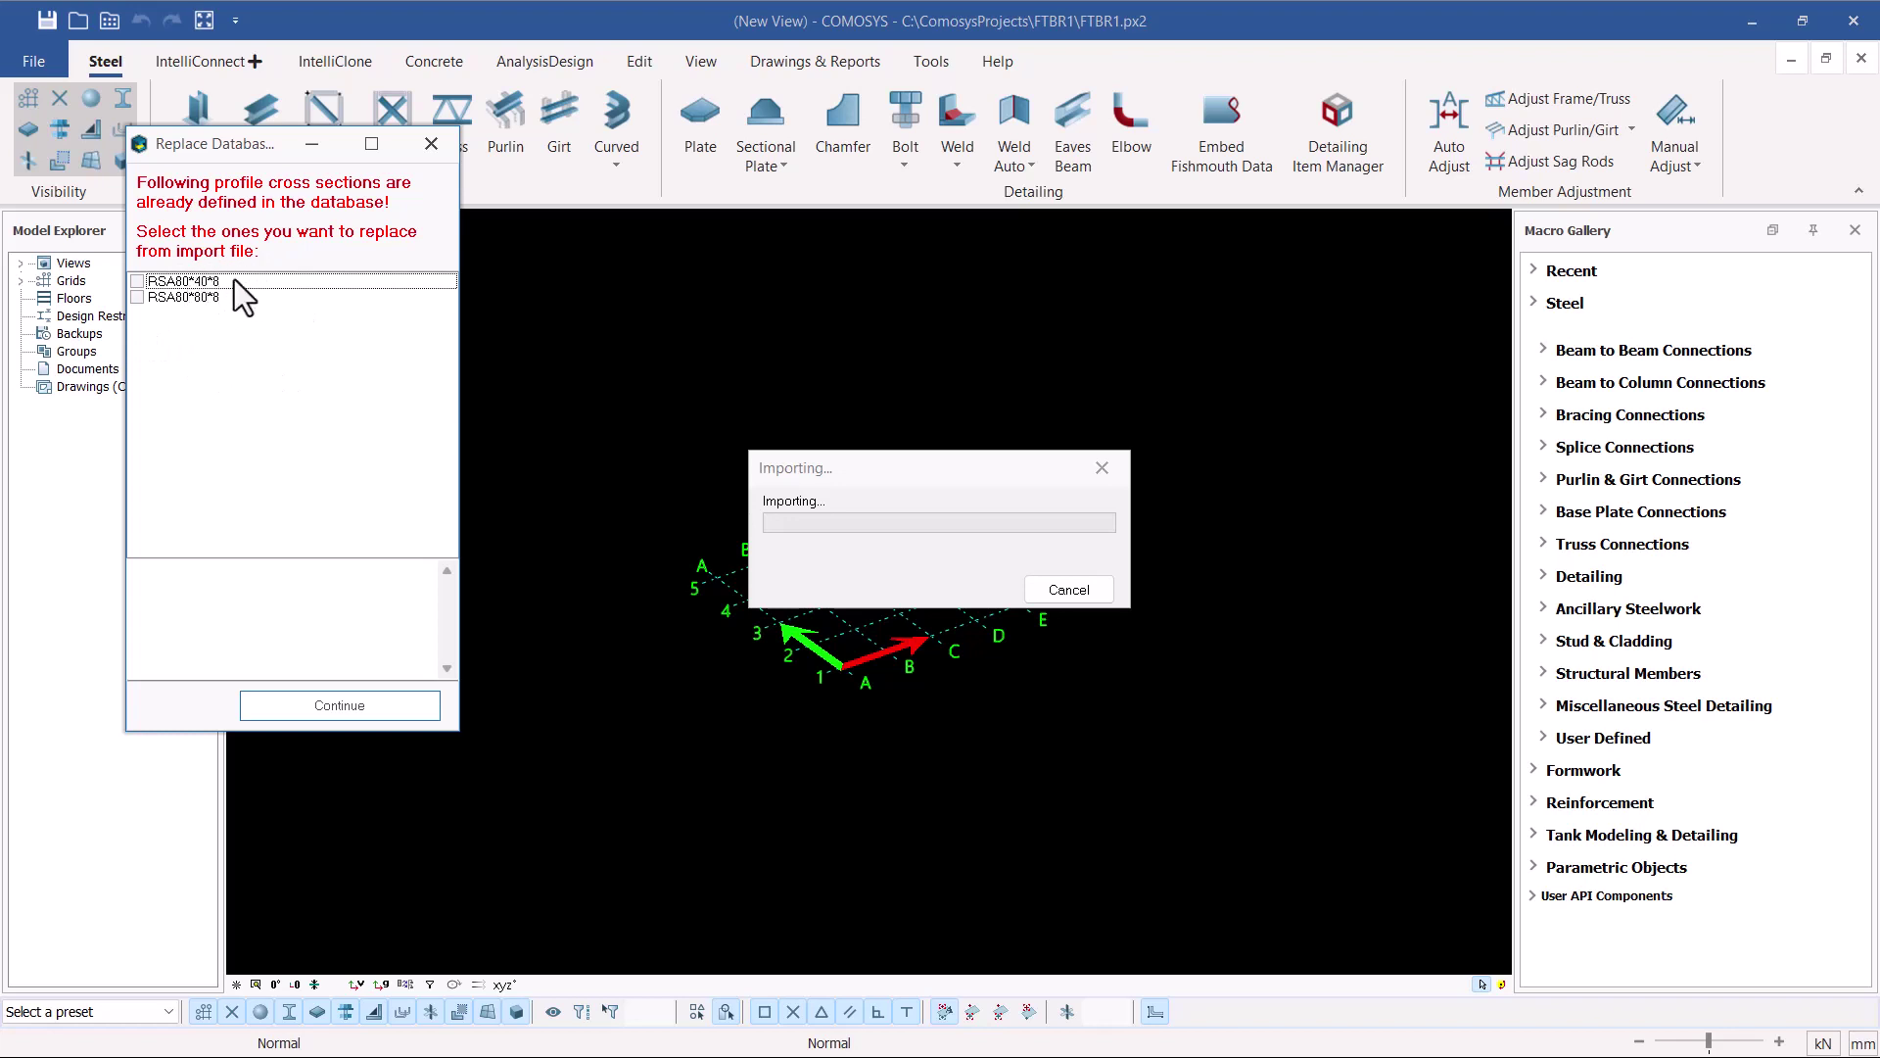
click(330, 706)
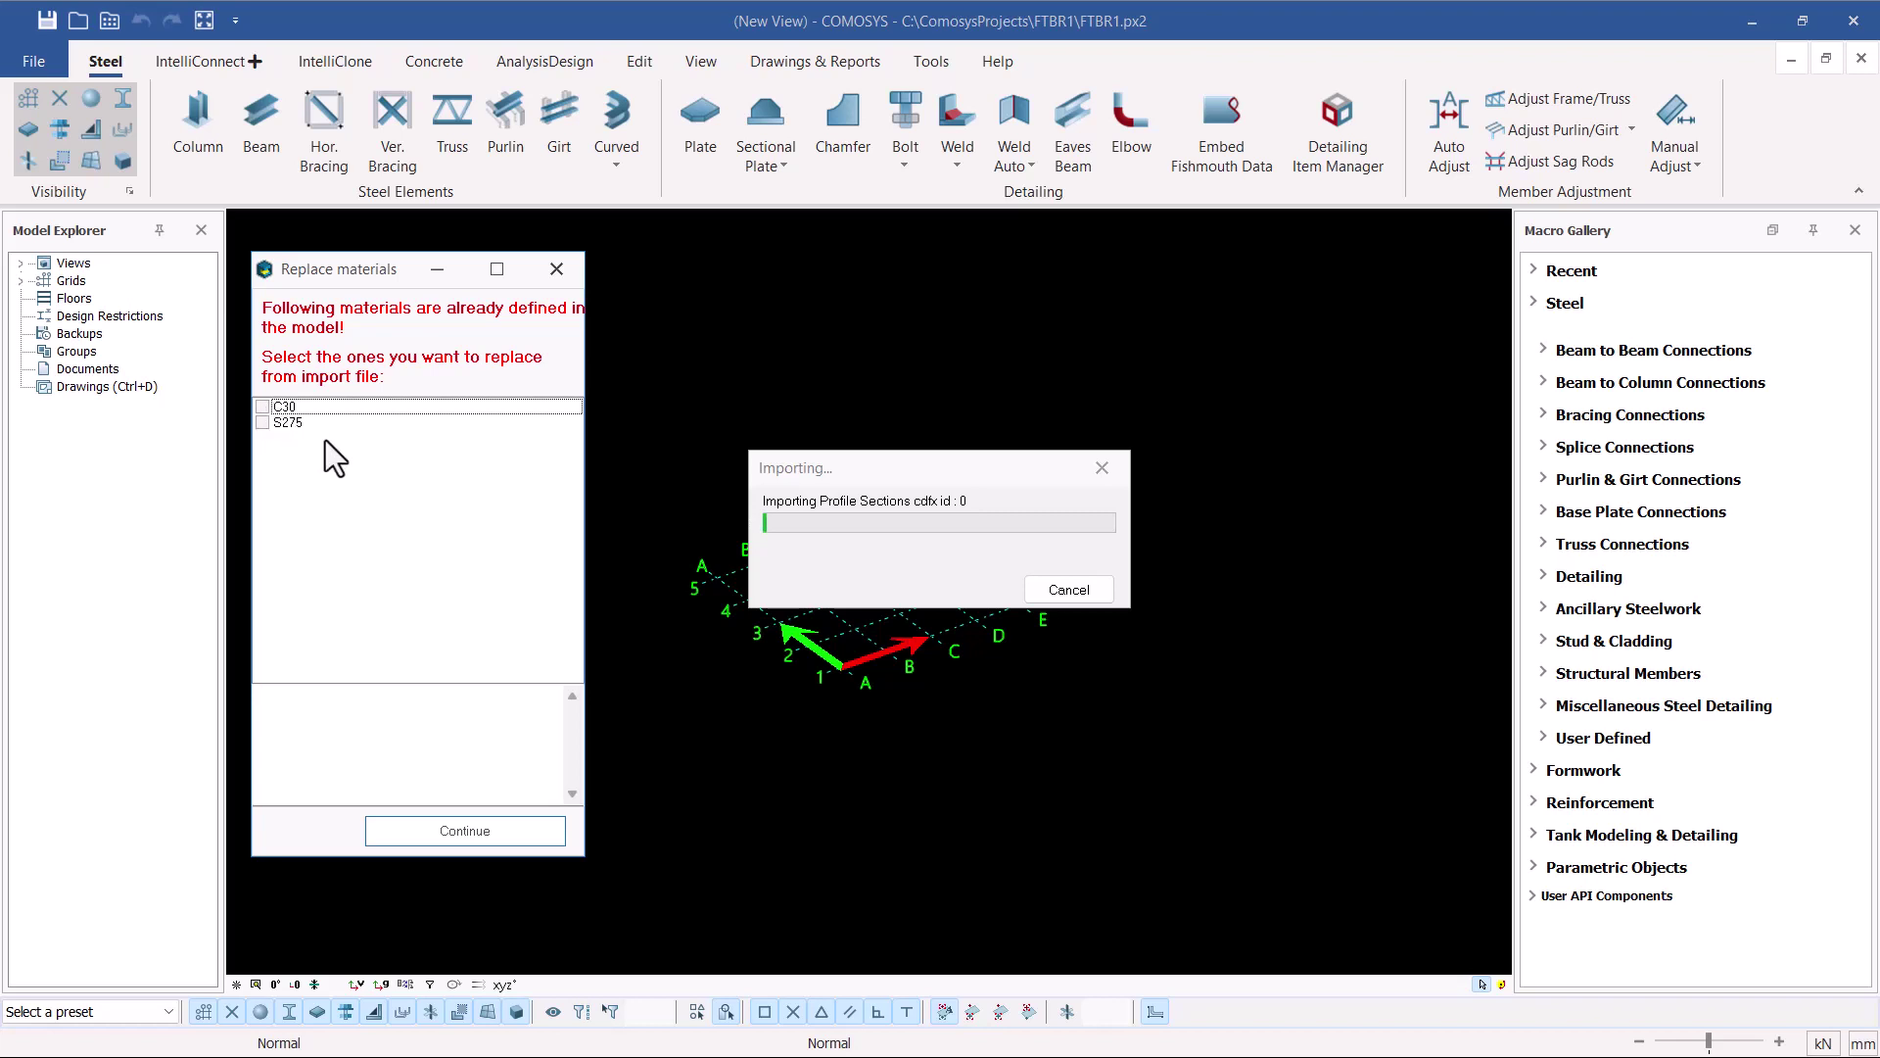
click(264, 408)
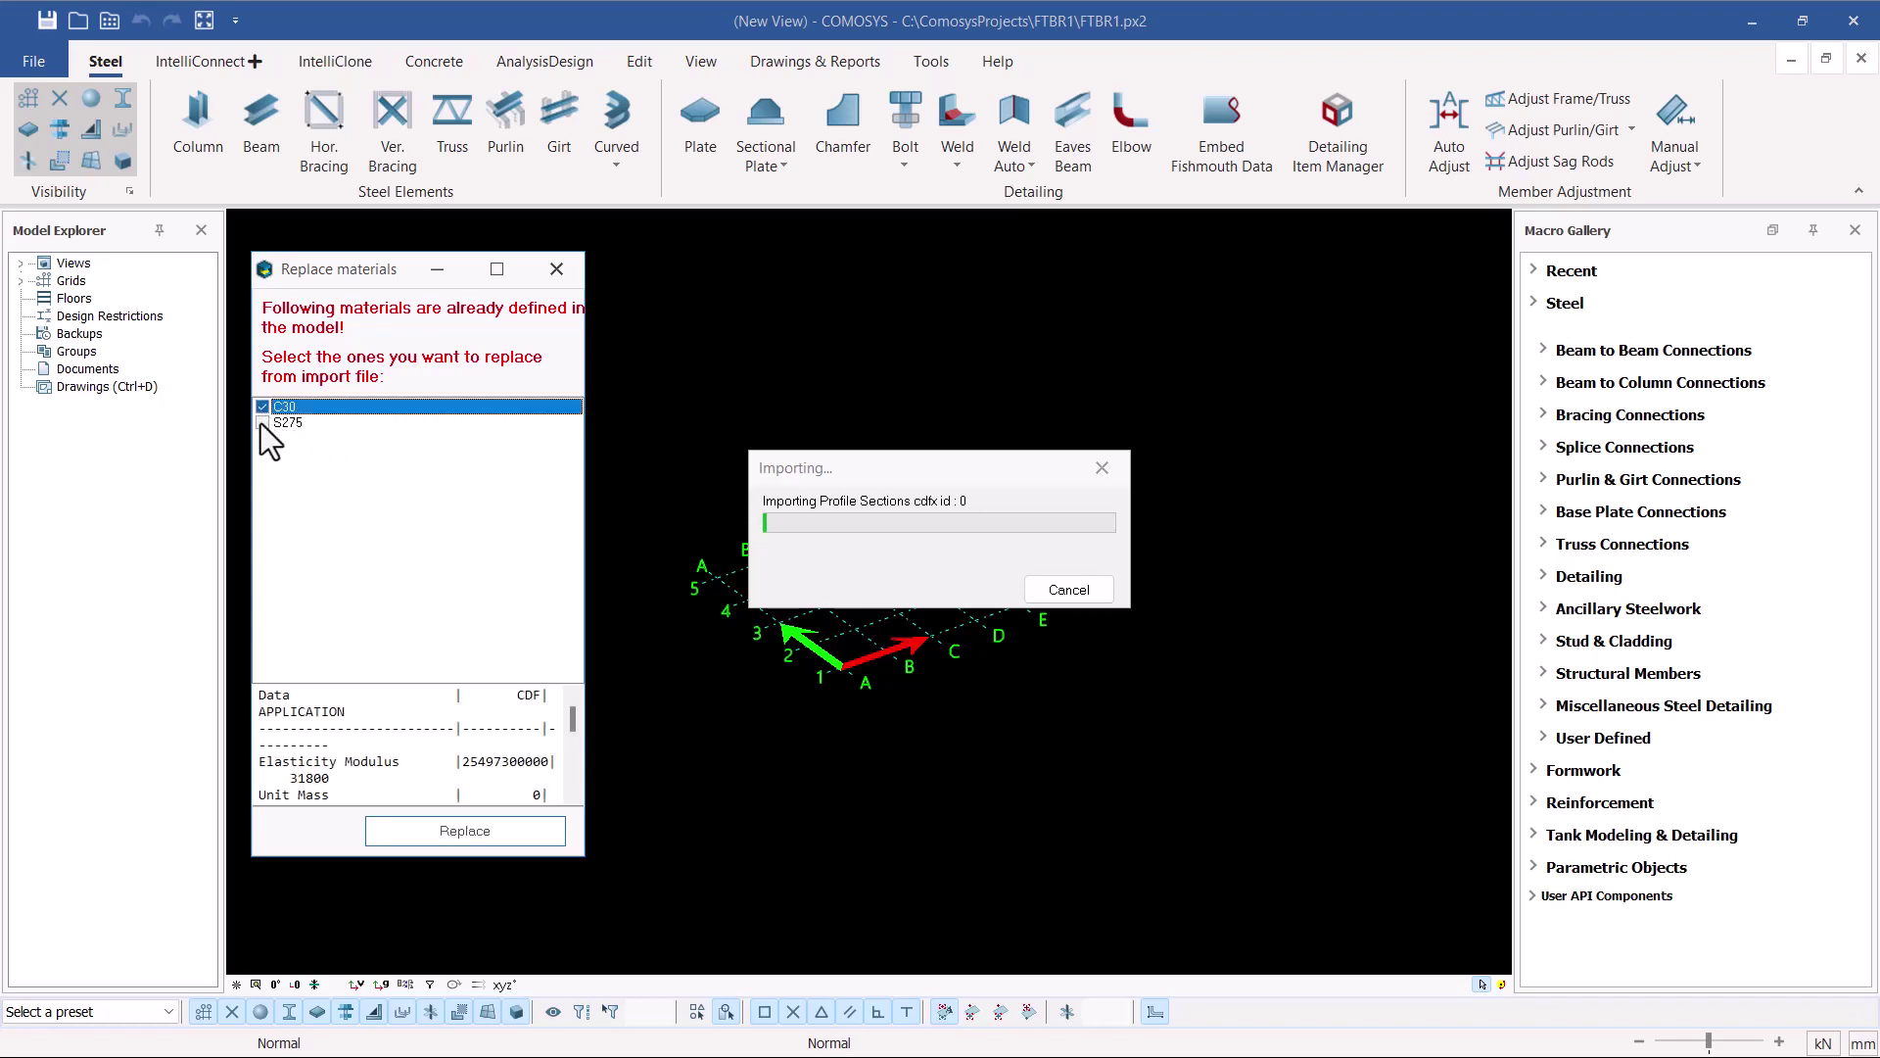
click(262, 421)
scroll(503, 748, down, 2)
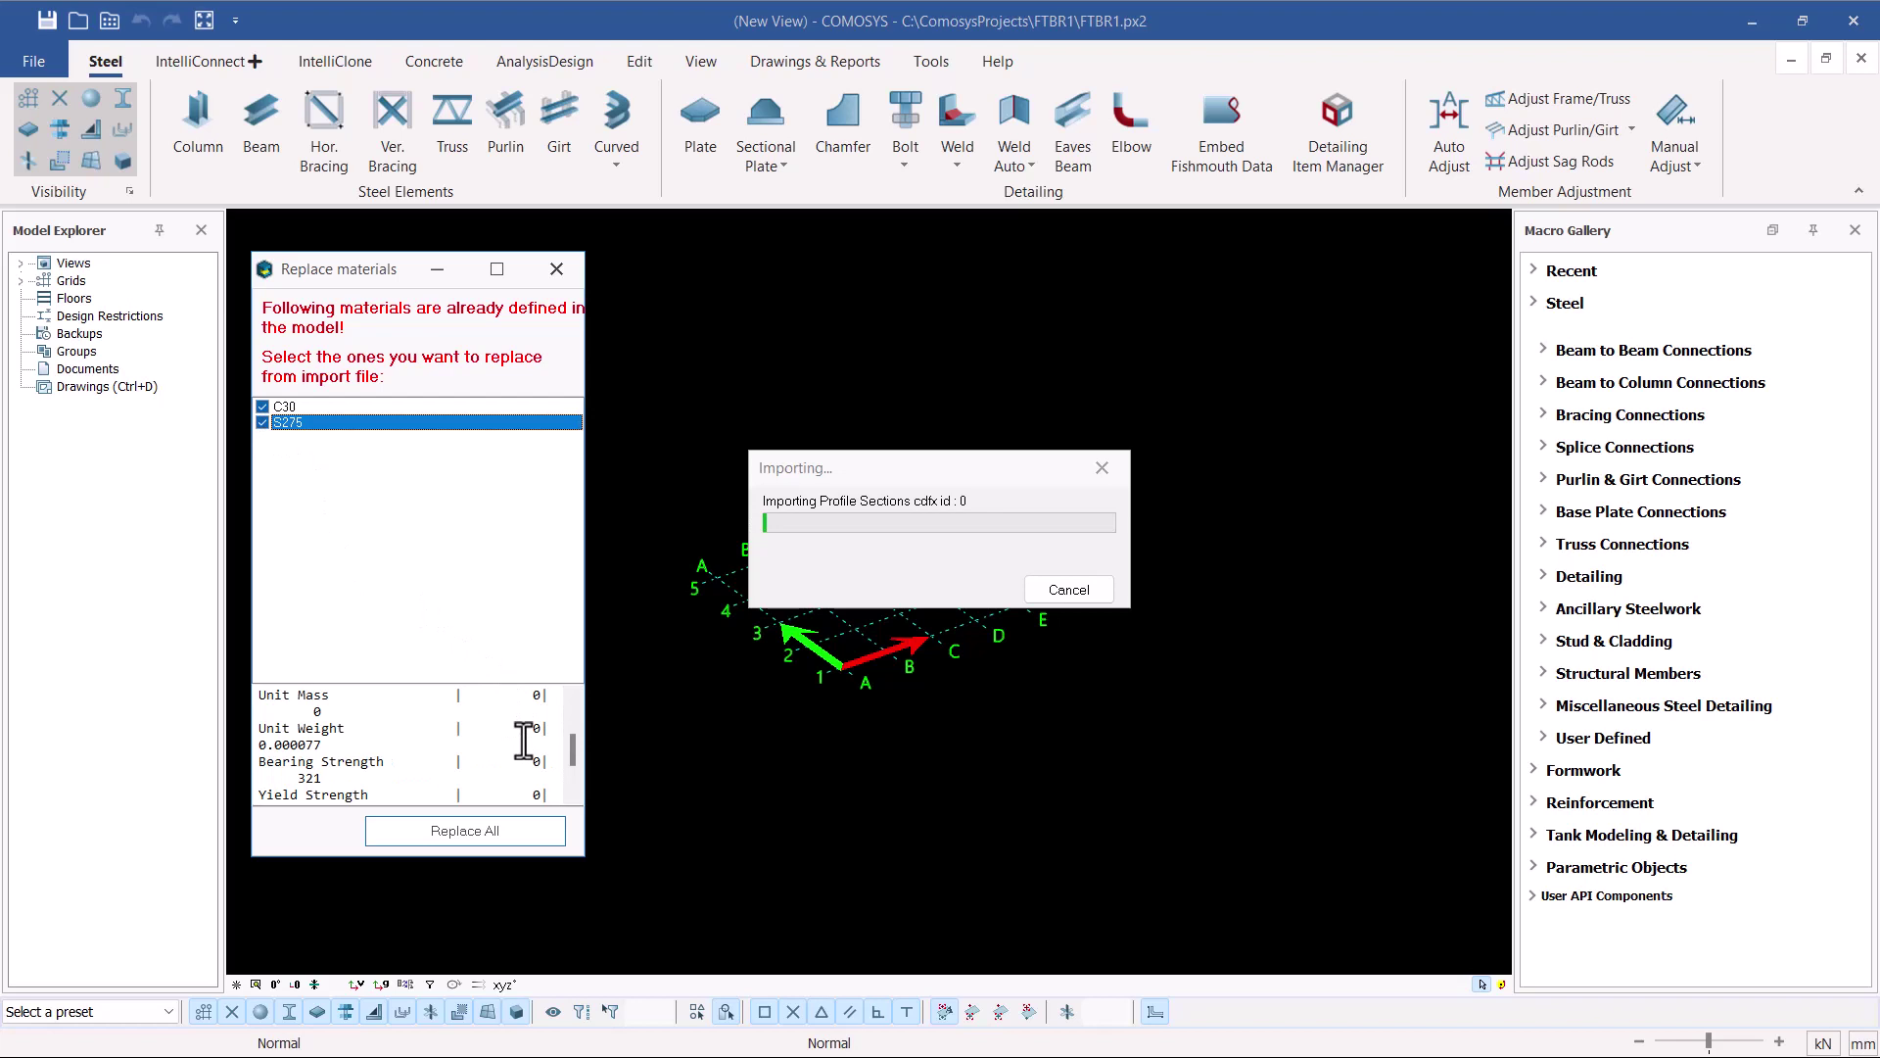
scroll(324, 763, up, 2)
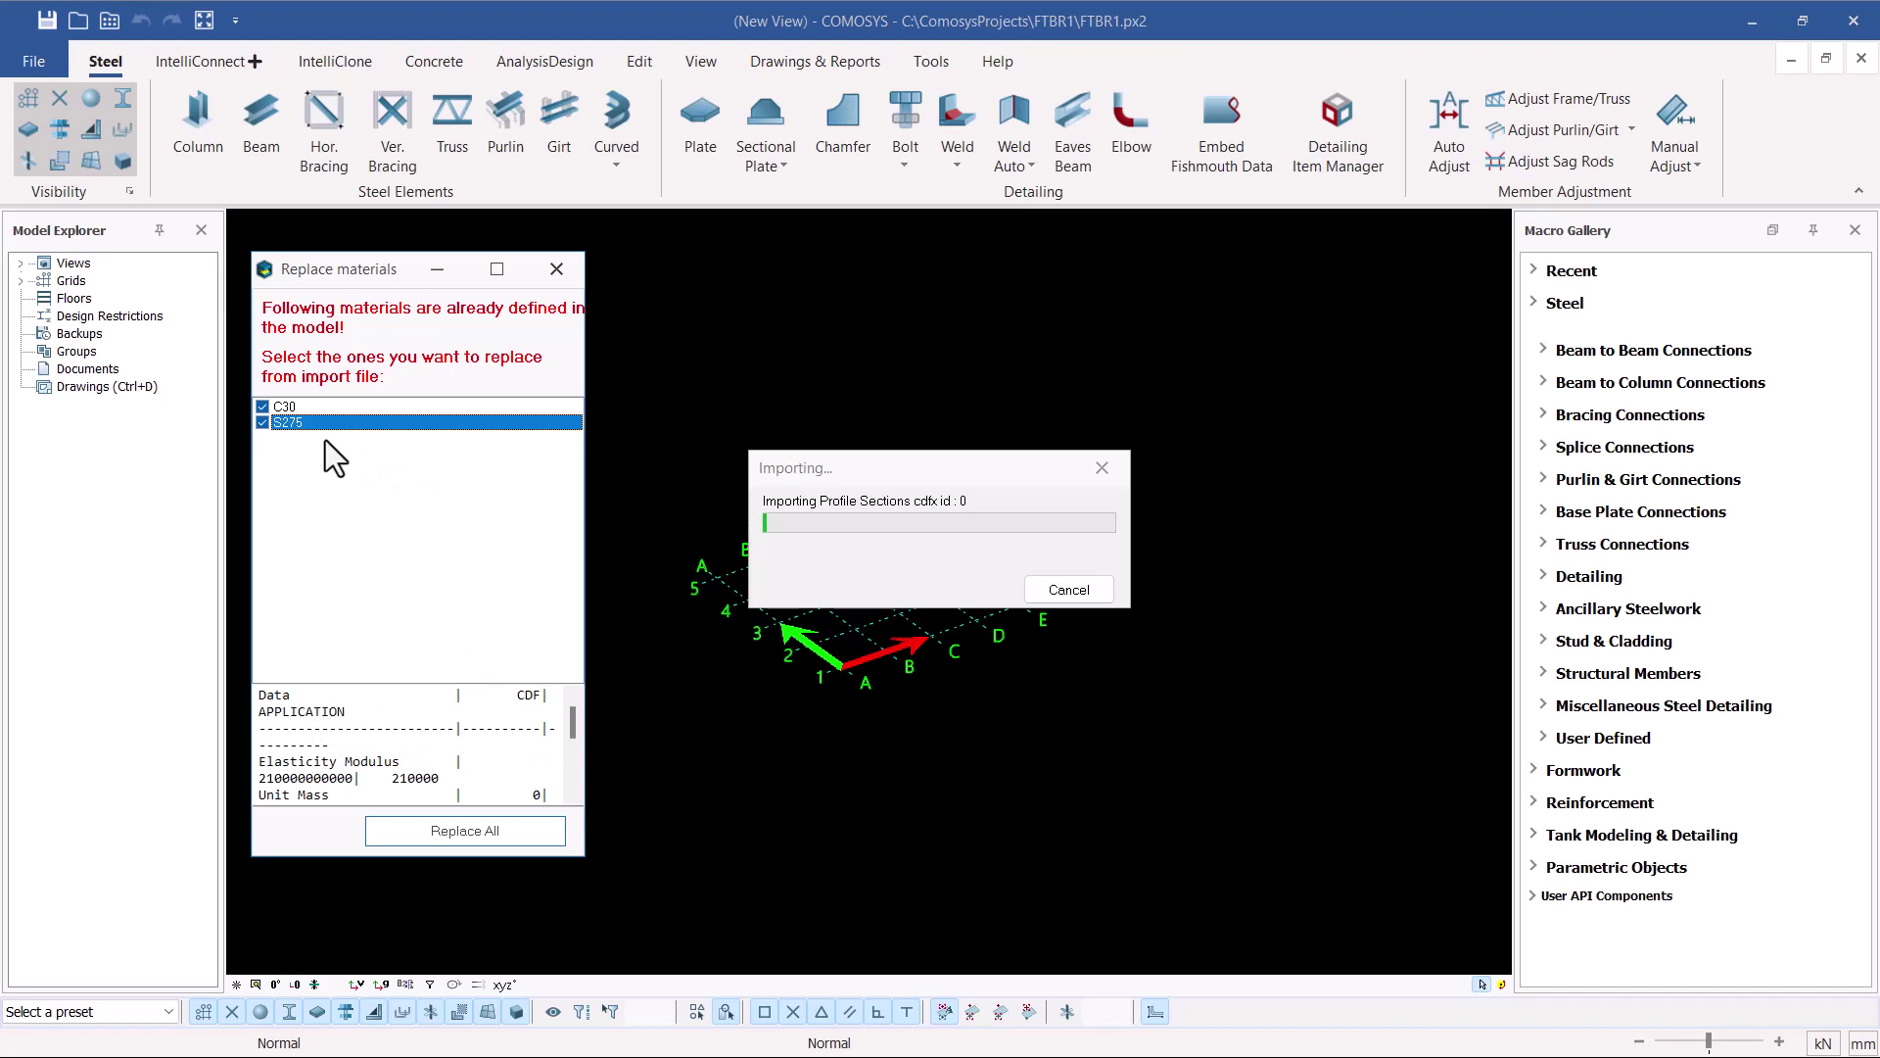
click(263, 406)
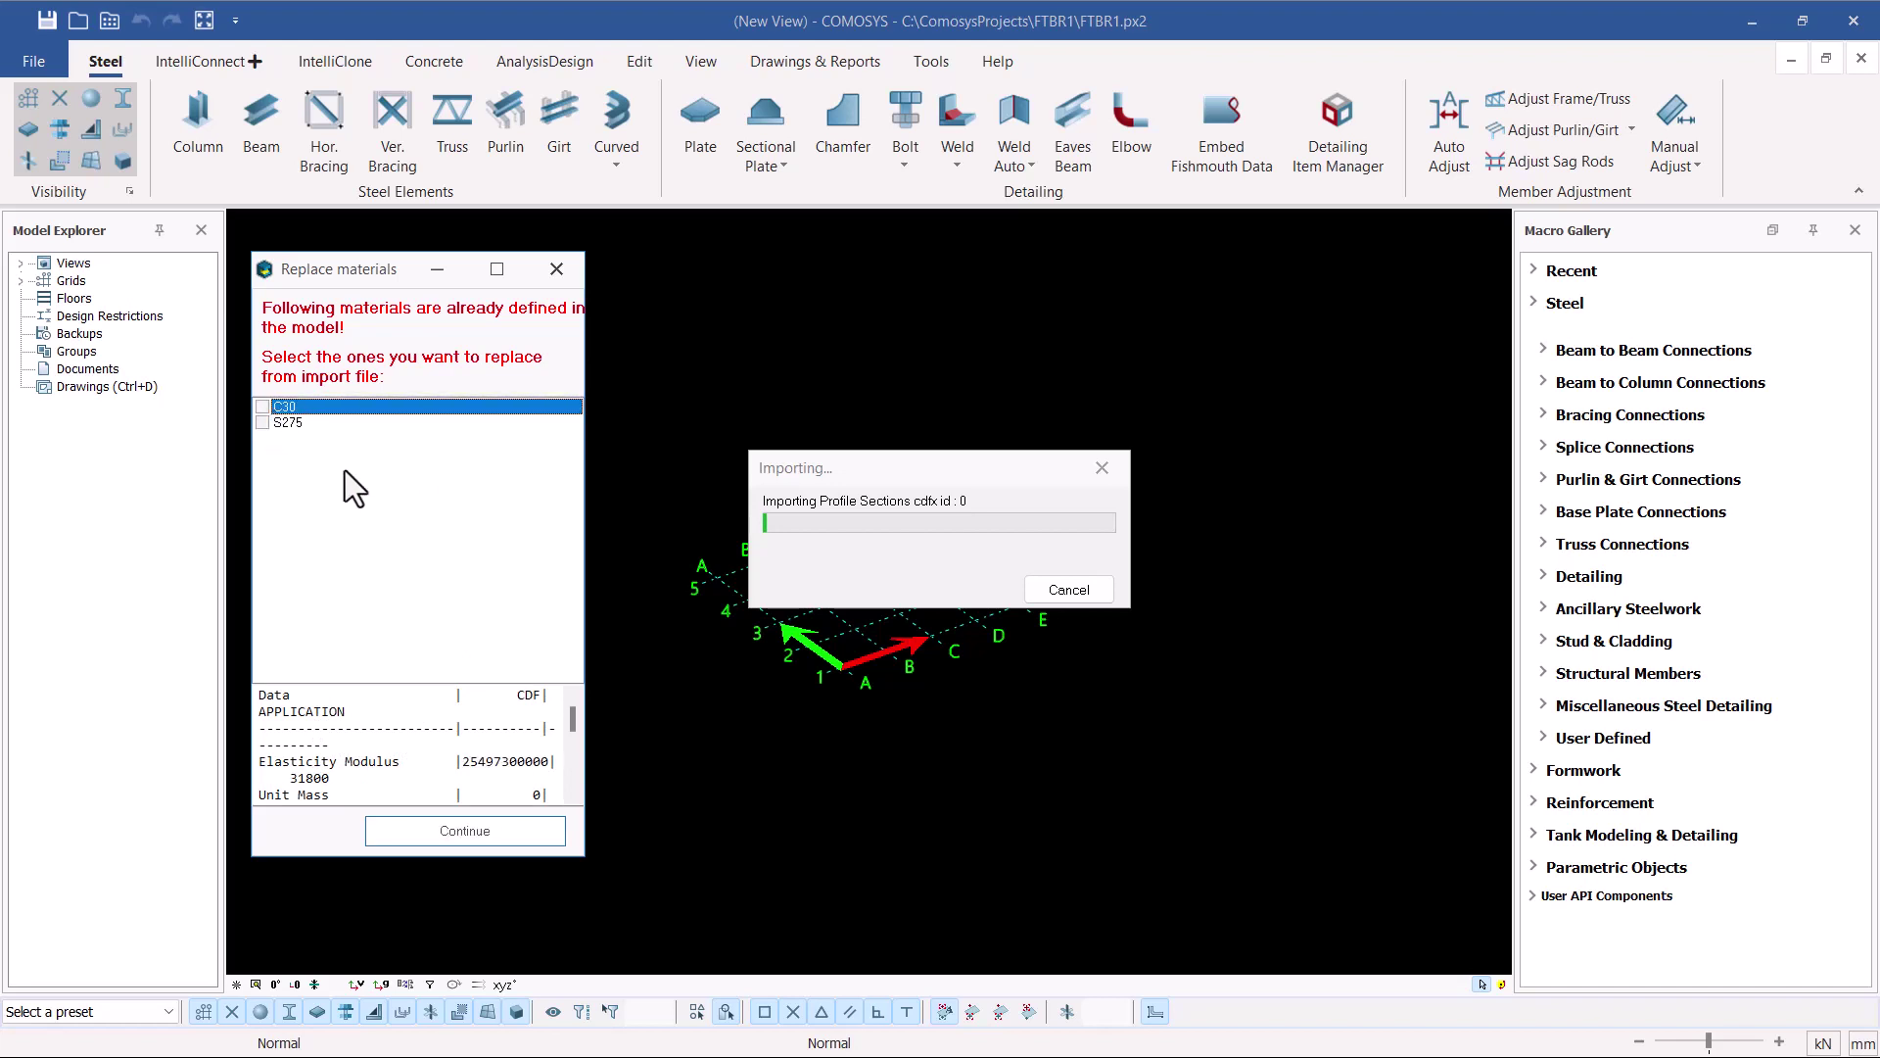
Continue the import without replacing materials C30 and S275, then review the import log's errors and warnings and close it
click(466, 832)
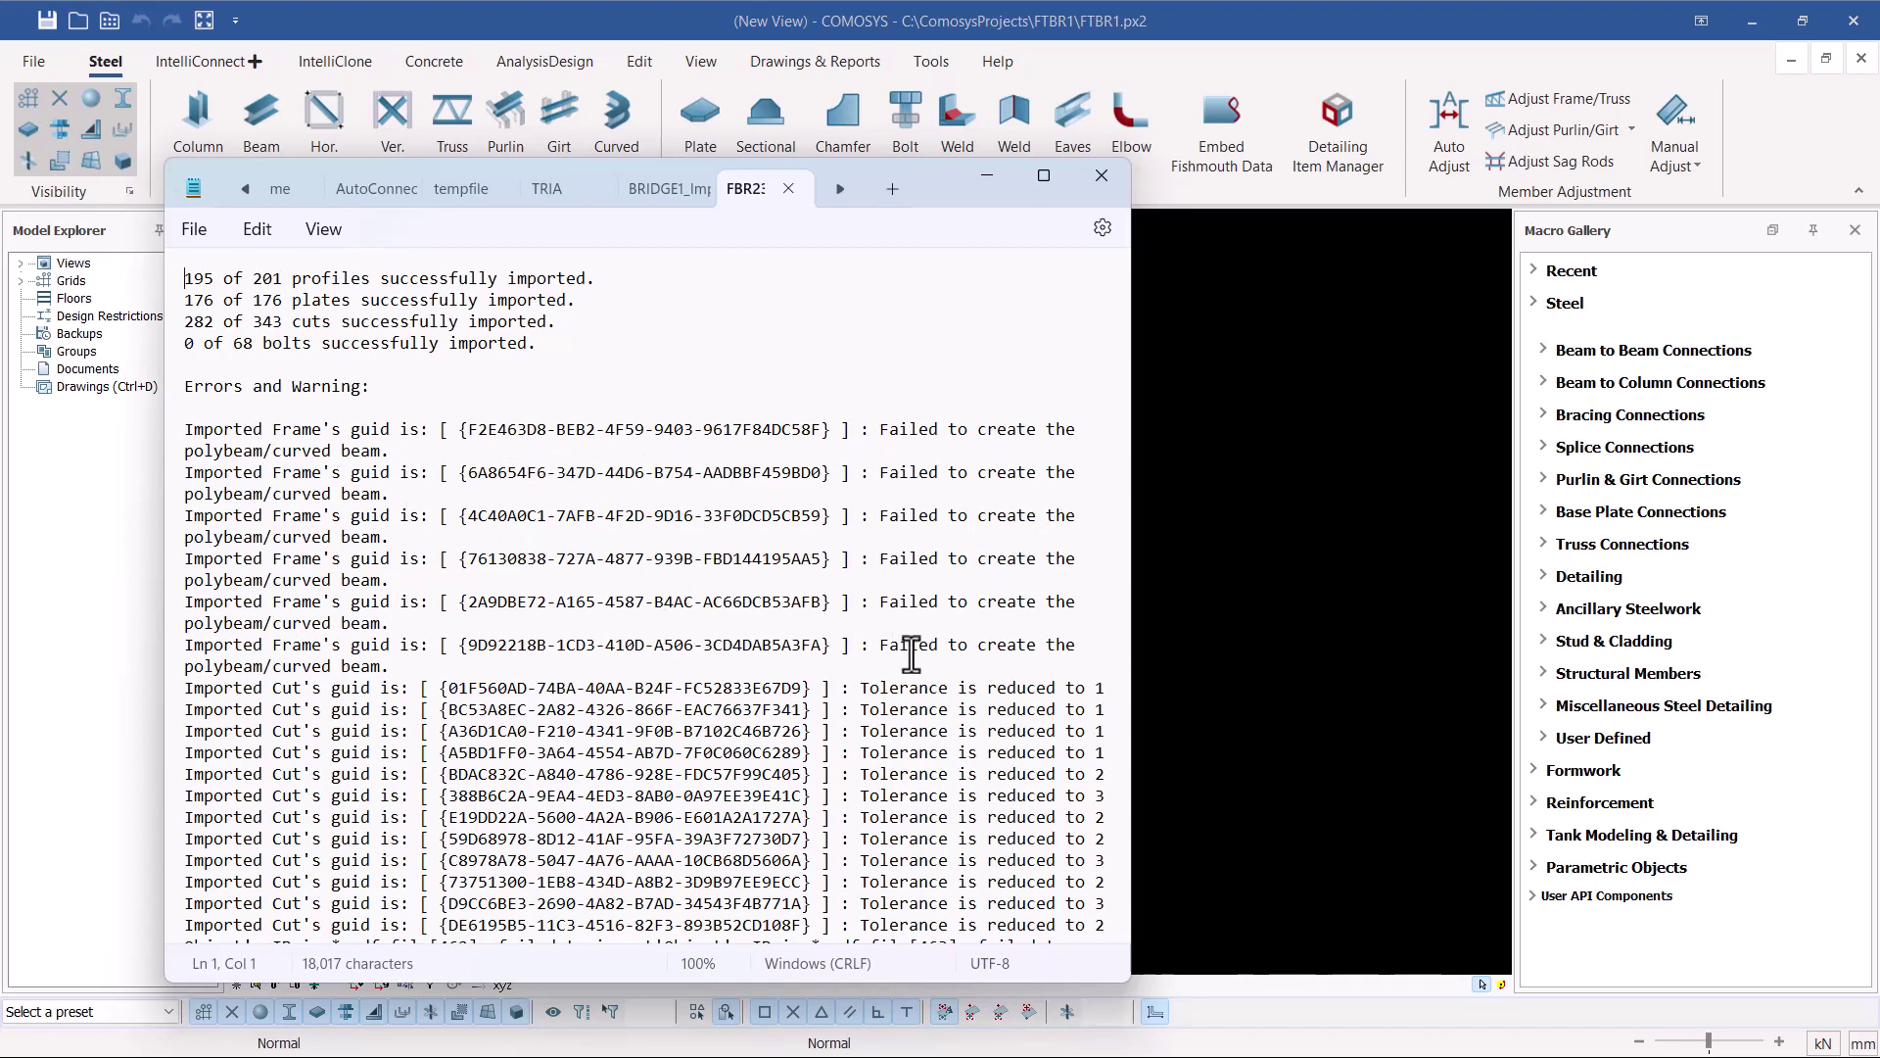
scroll(1024, 695, down, 1)
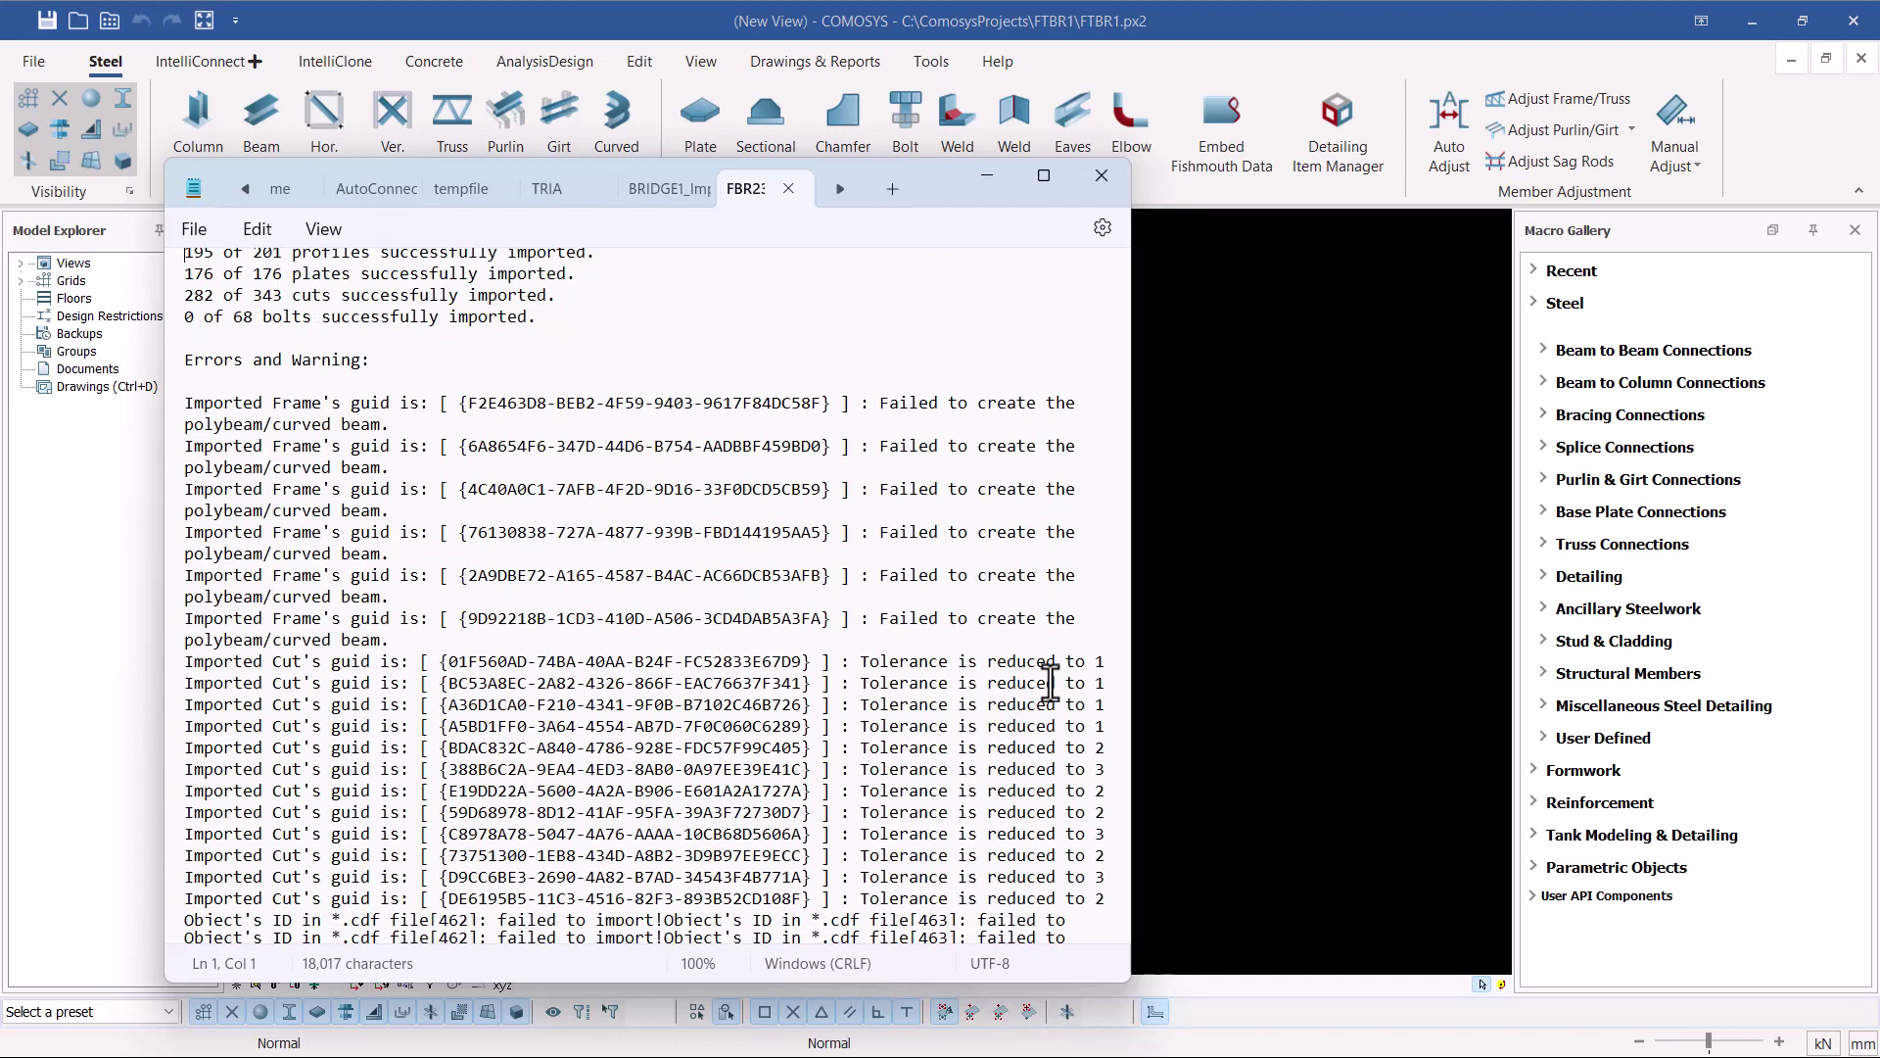
scroll(1104, 178, down, 15)
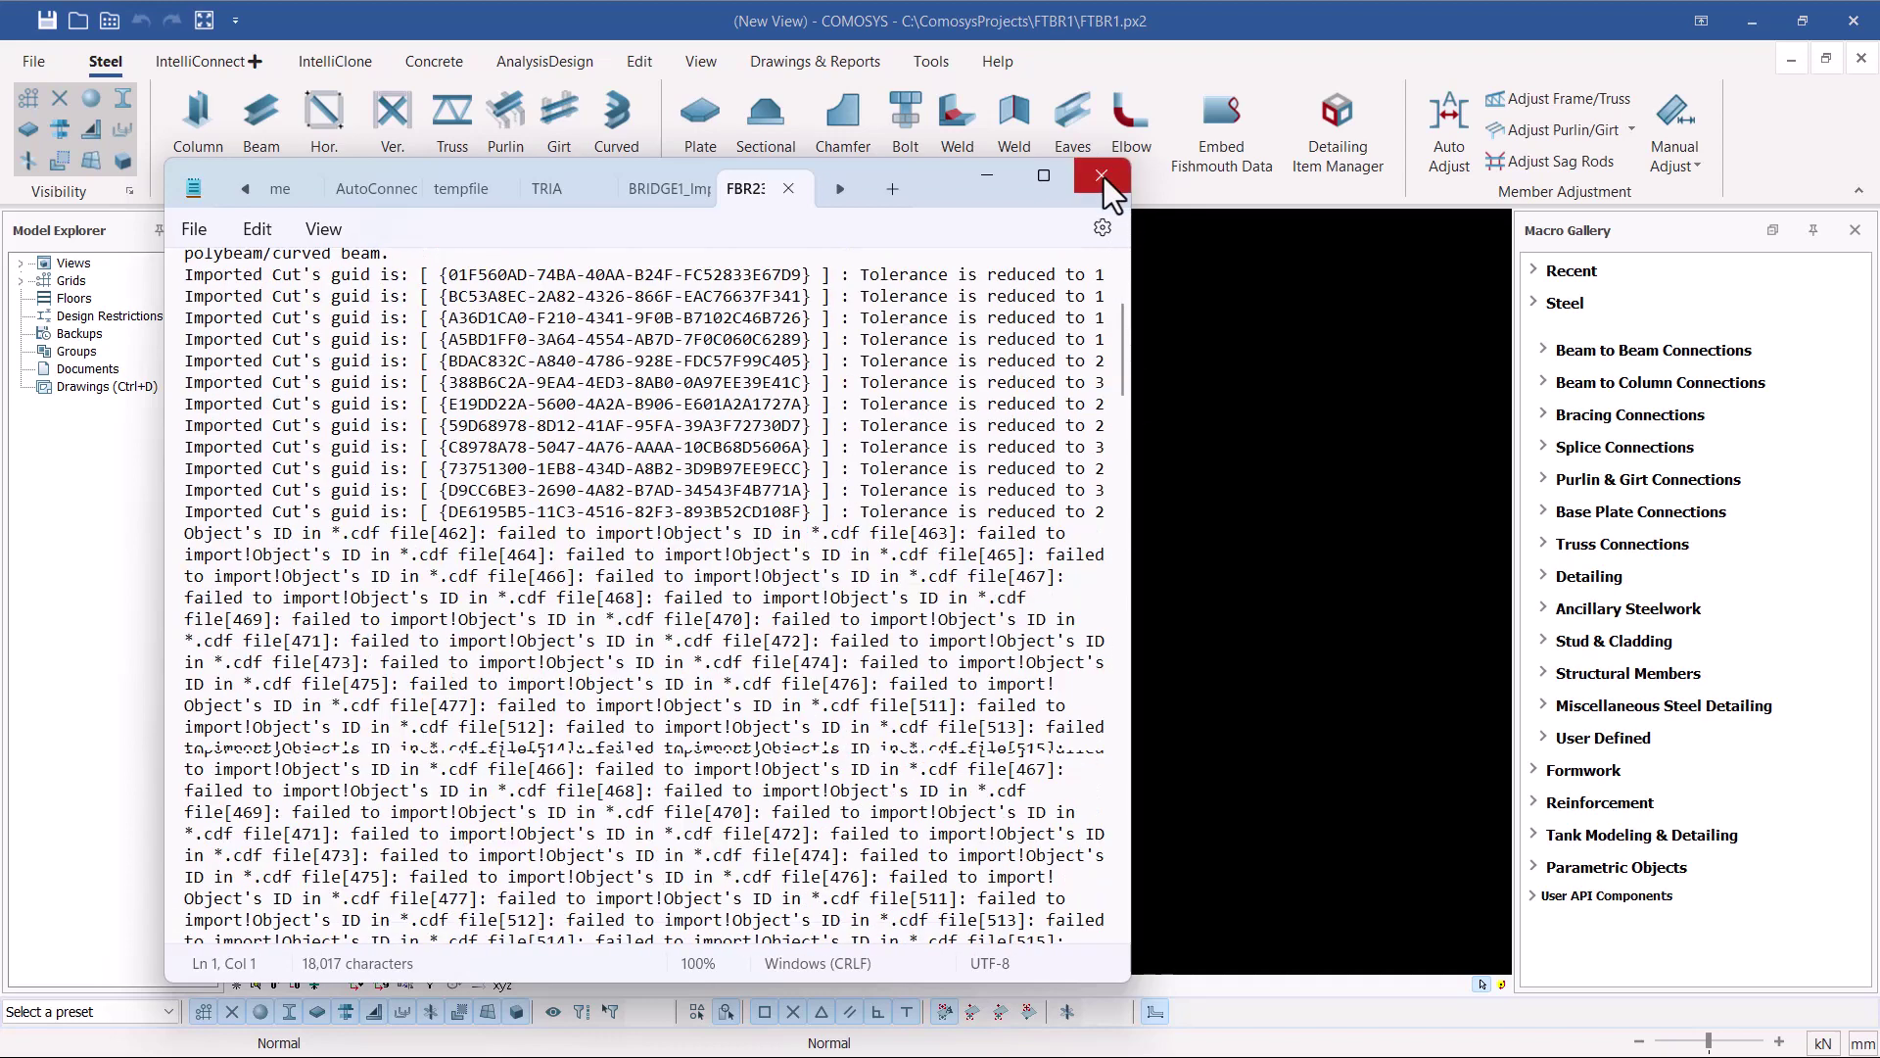
scroll(1104, 178, down, 10)
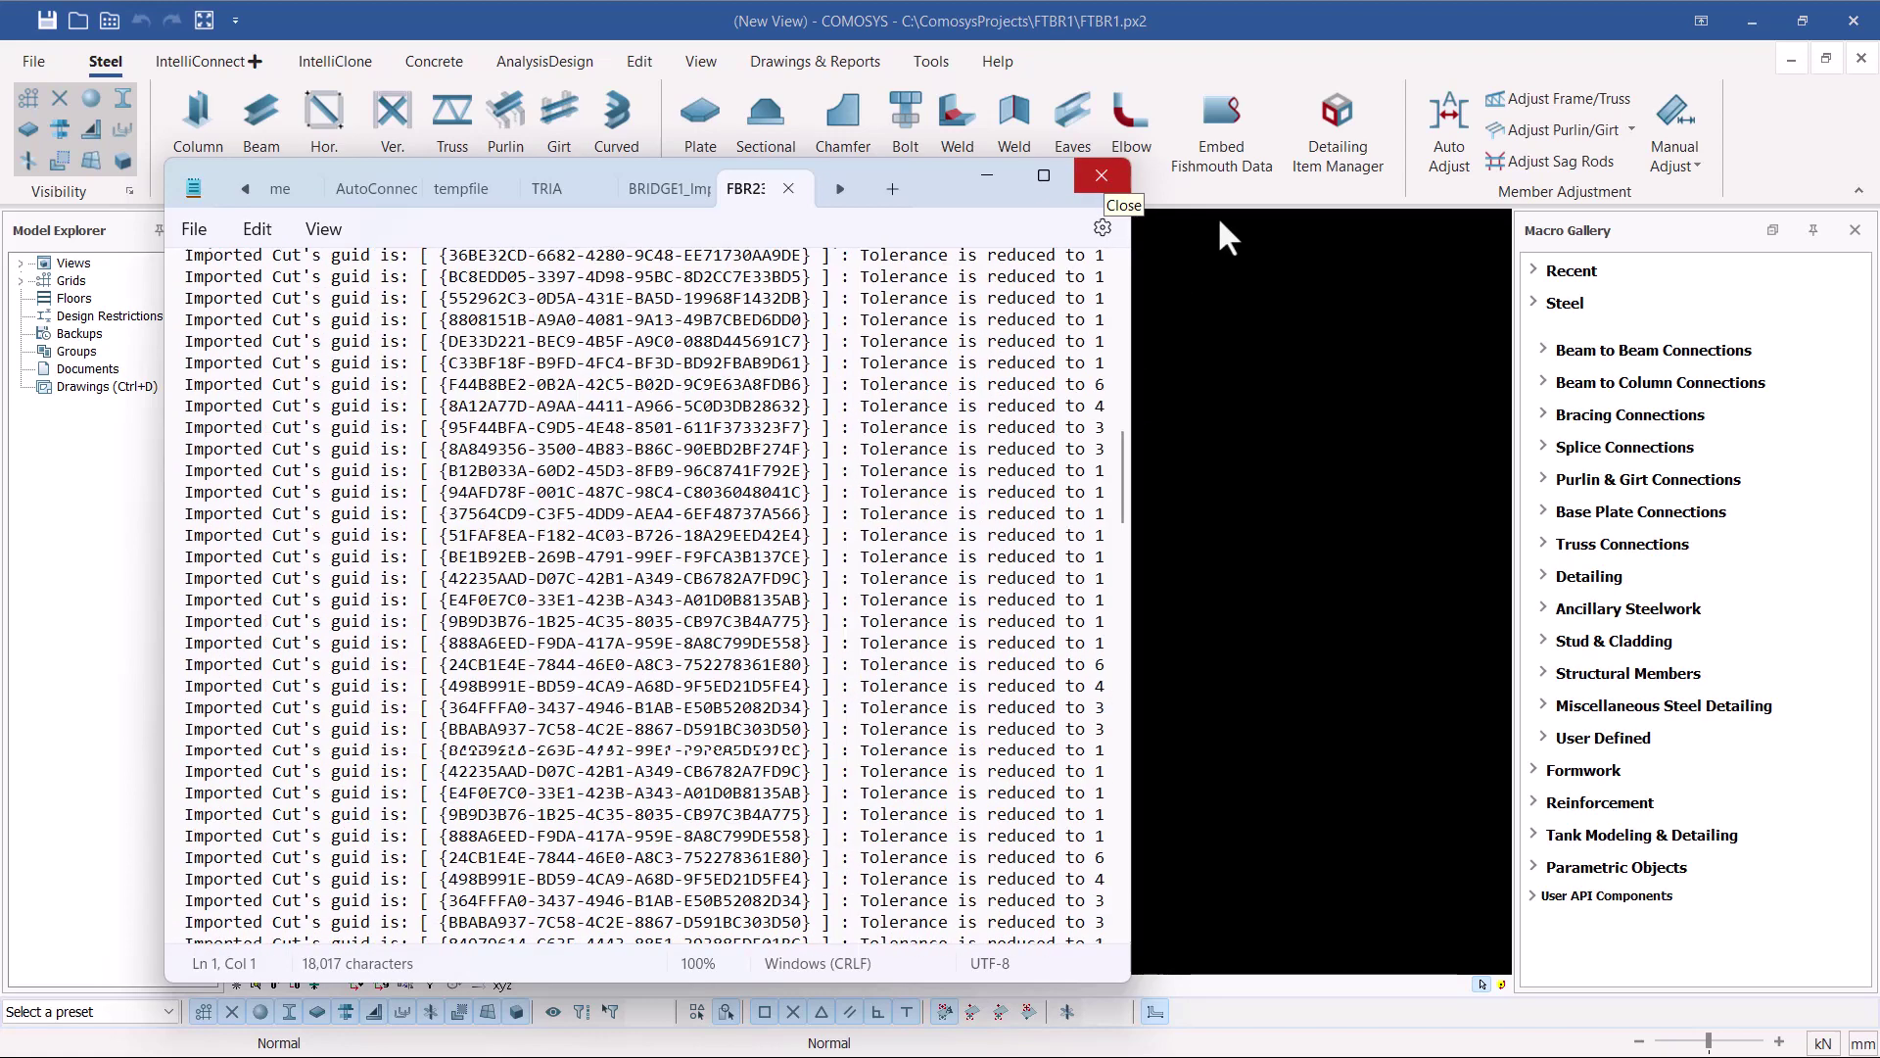
click(1104, 182)
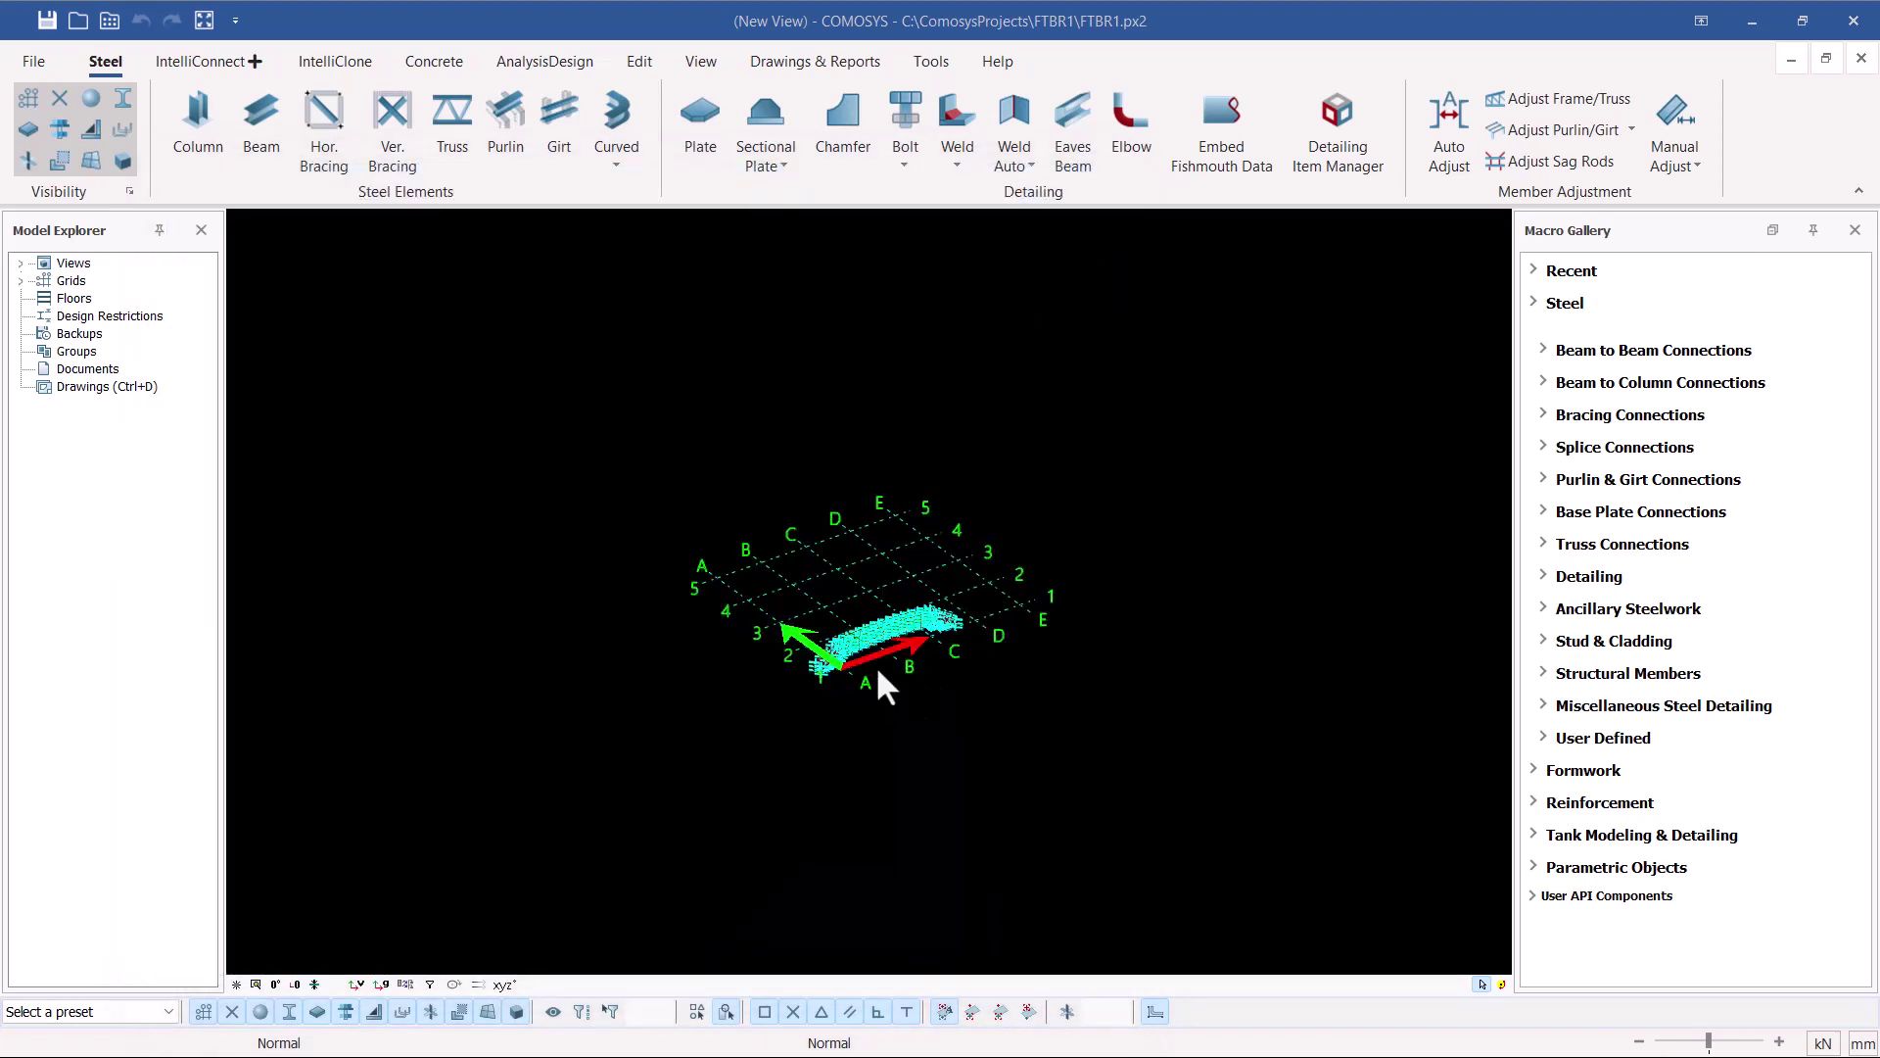
Hide the yellow sphere markers and the translucent blue cut volumes around the deck girders of the imported footbridge
scroll(878, 666, up, 5)
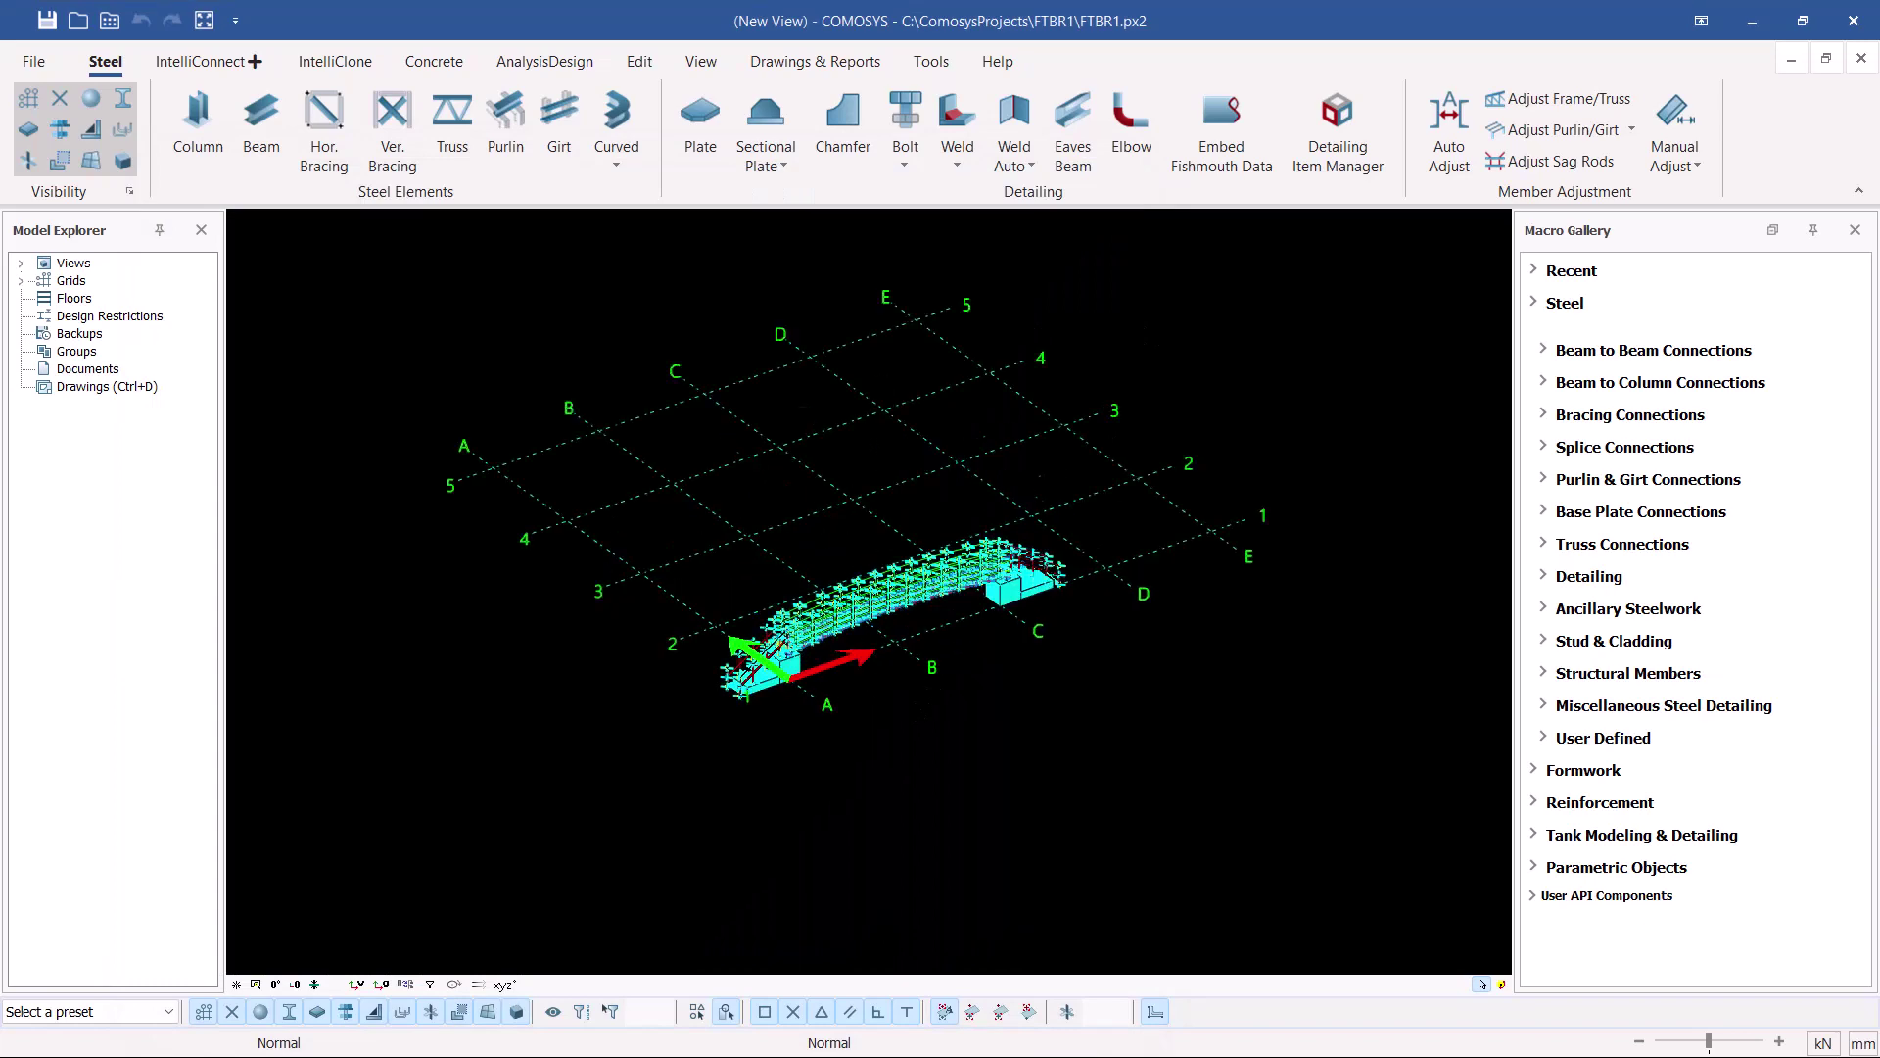
scroll(886, 661, up, 5)
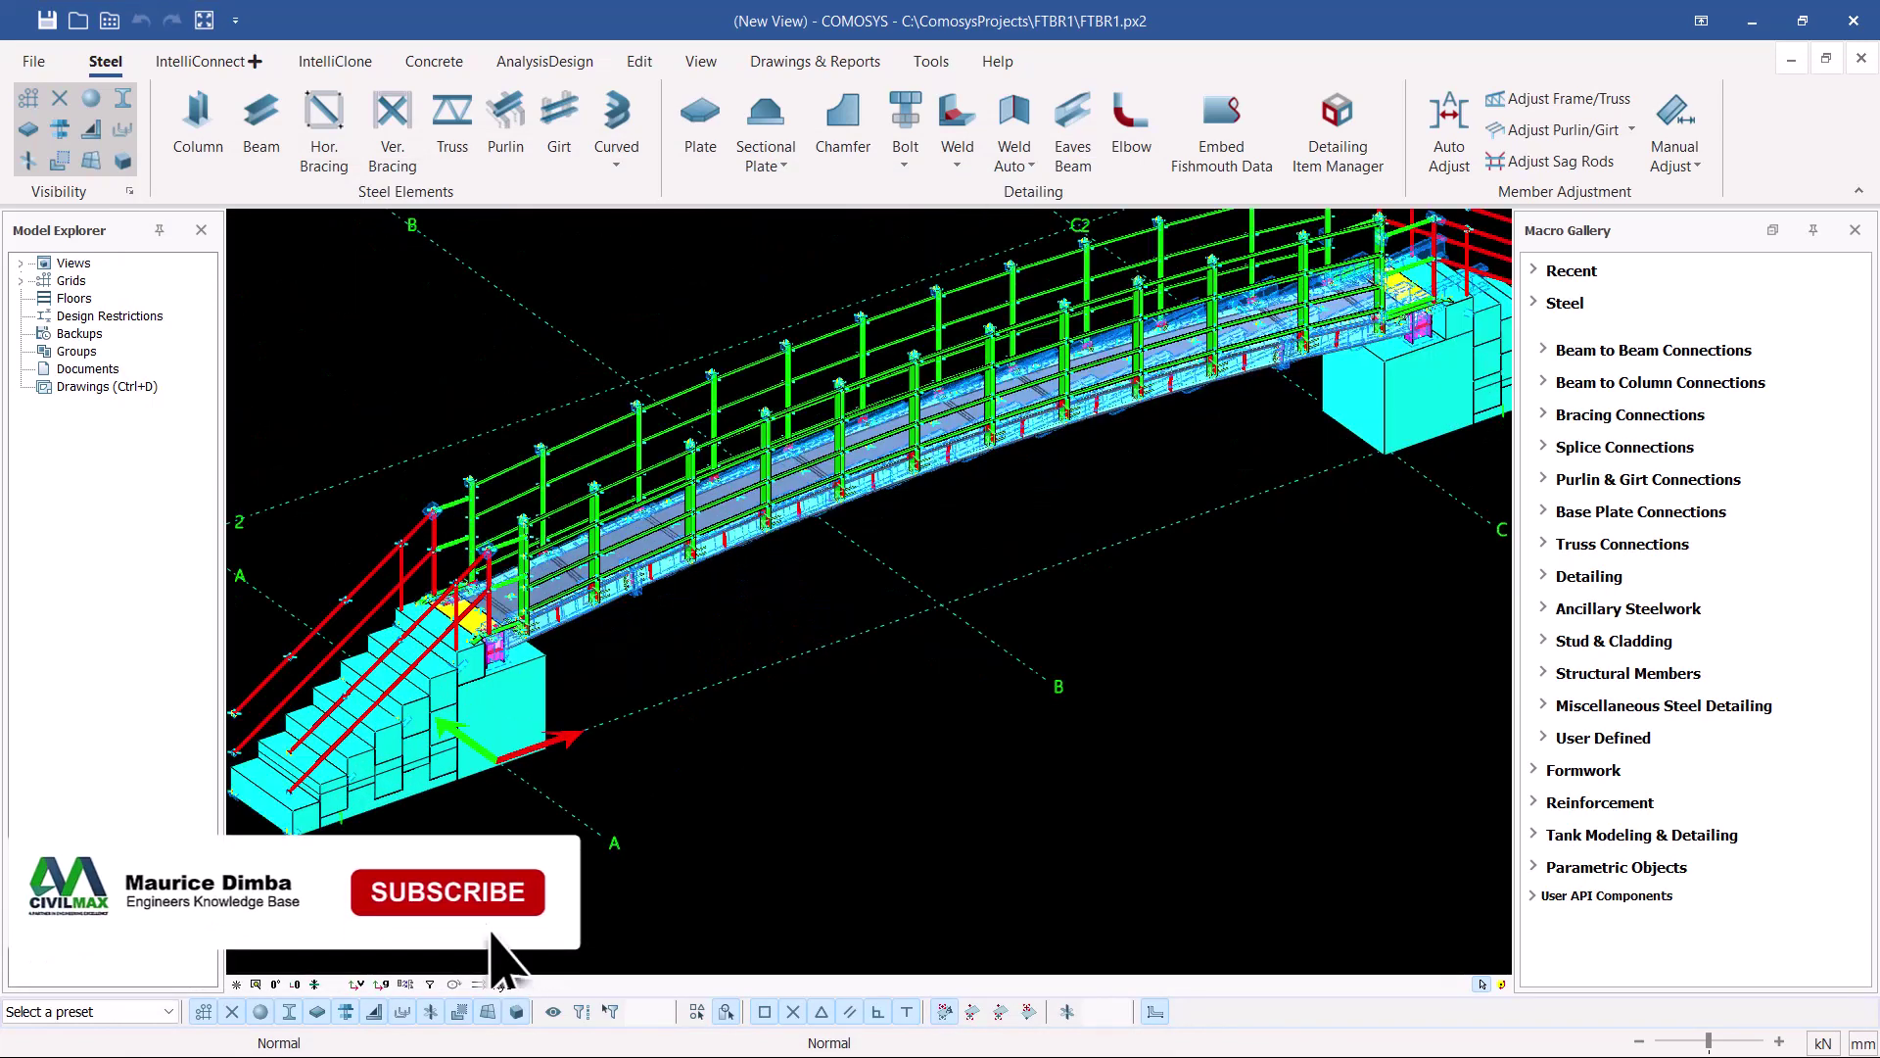
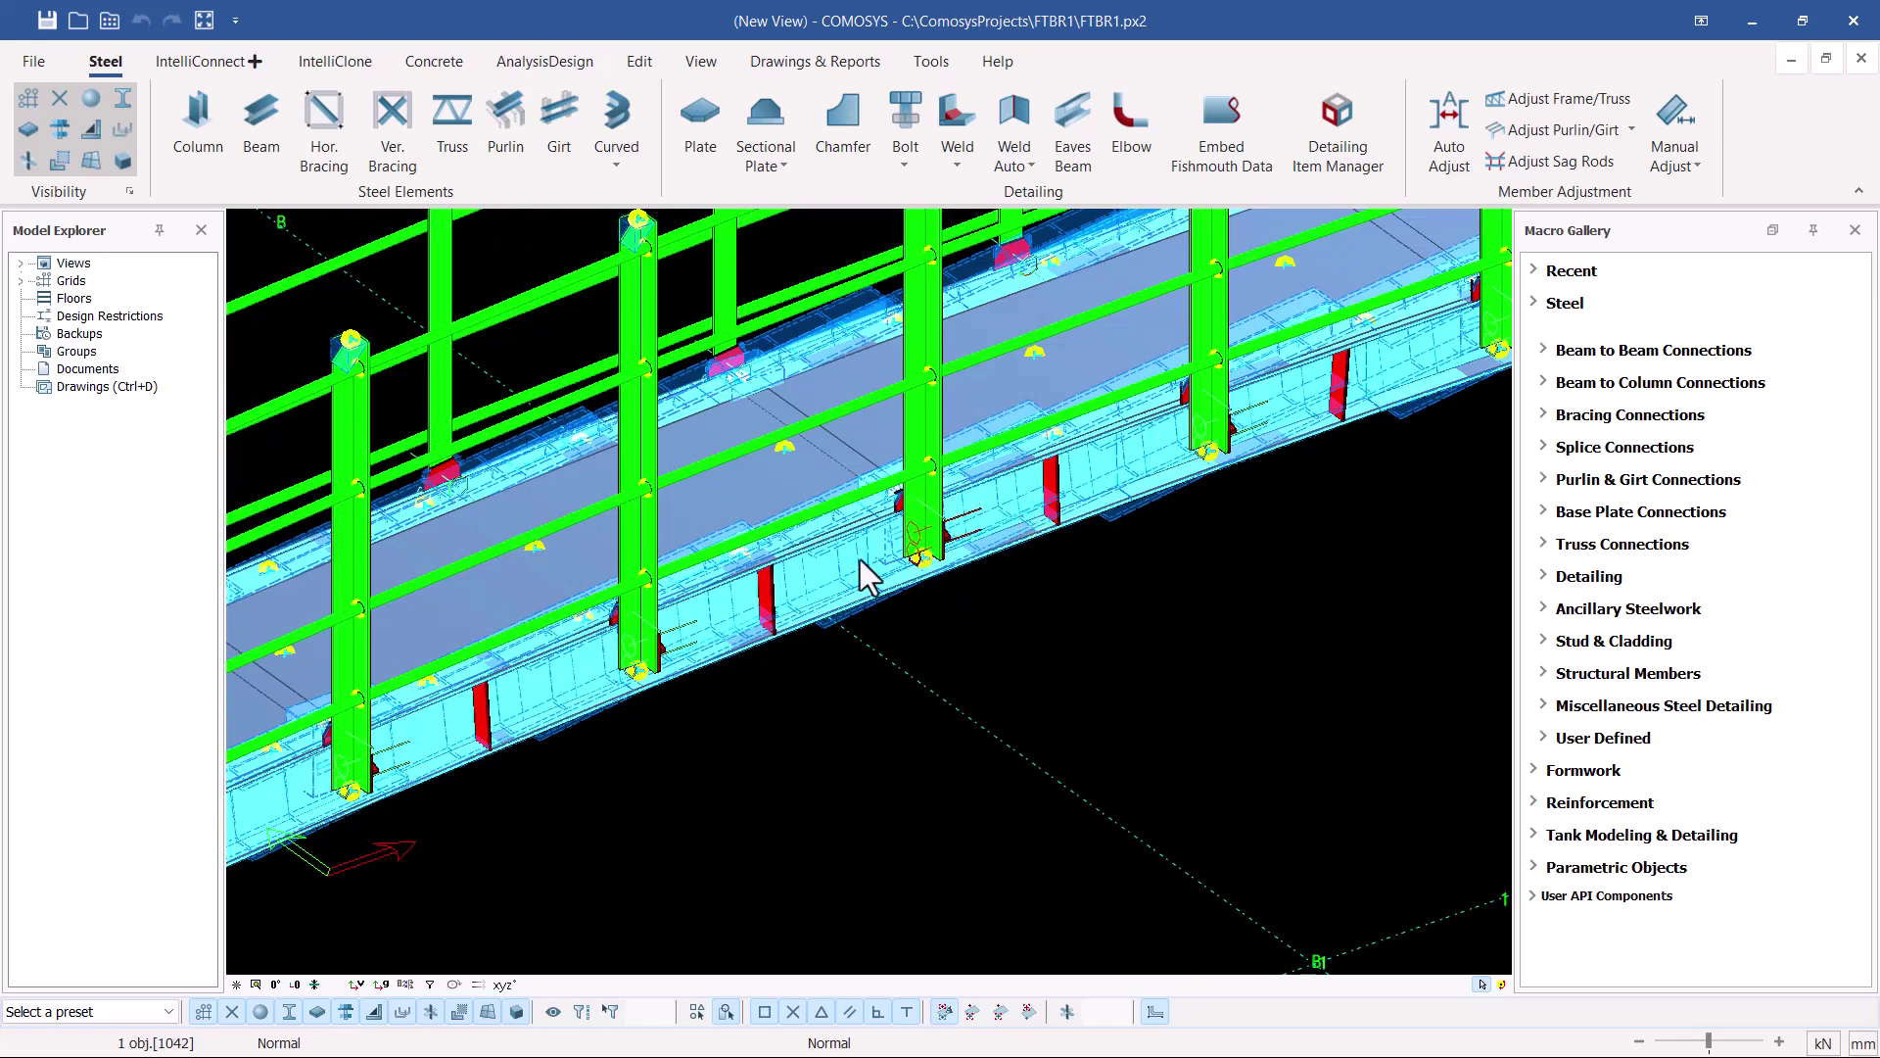
mouse_move(921, 528)
middle_down()
mouse_move(921, 504)
mouse_move(984, 457)
mouse_move(940, 461)
mouse_move(897, 522)
middle_up()
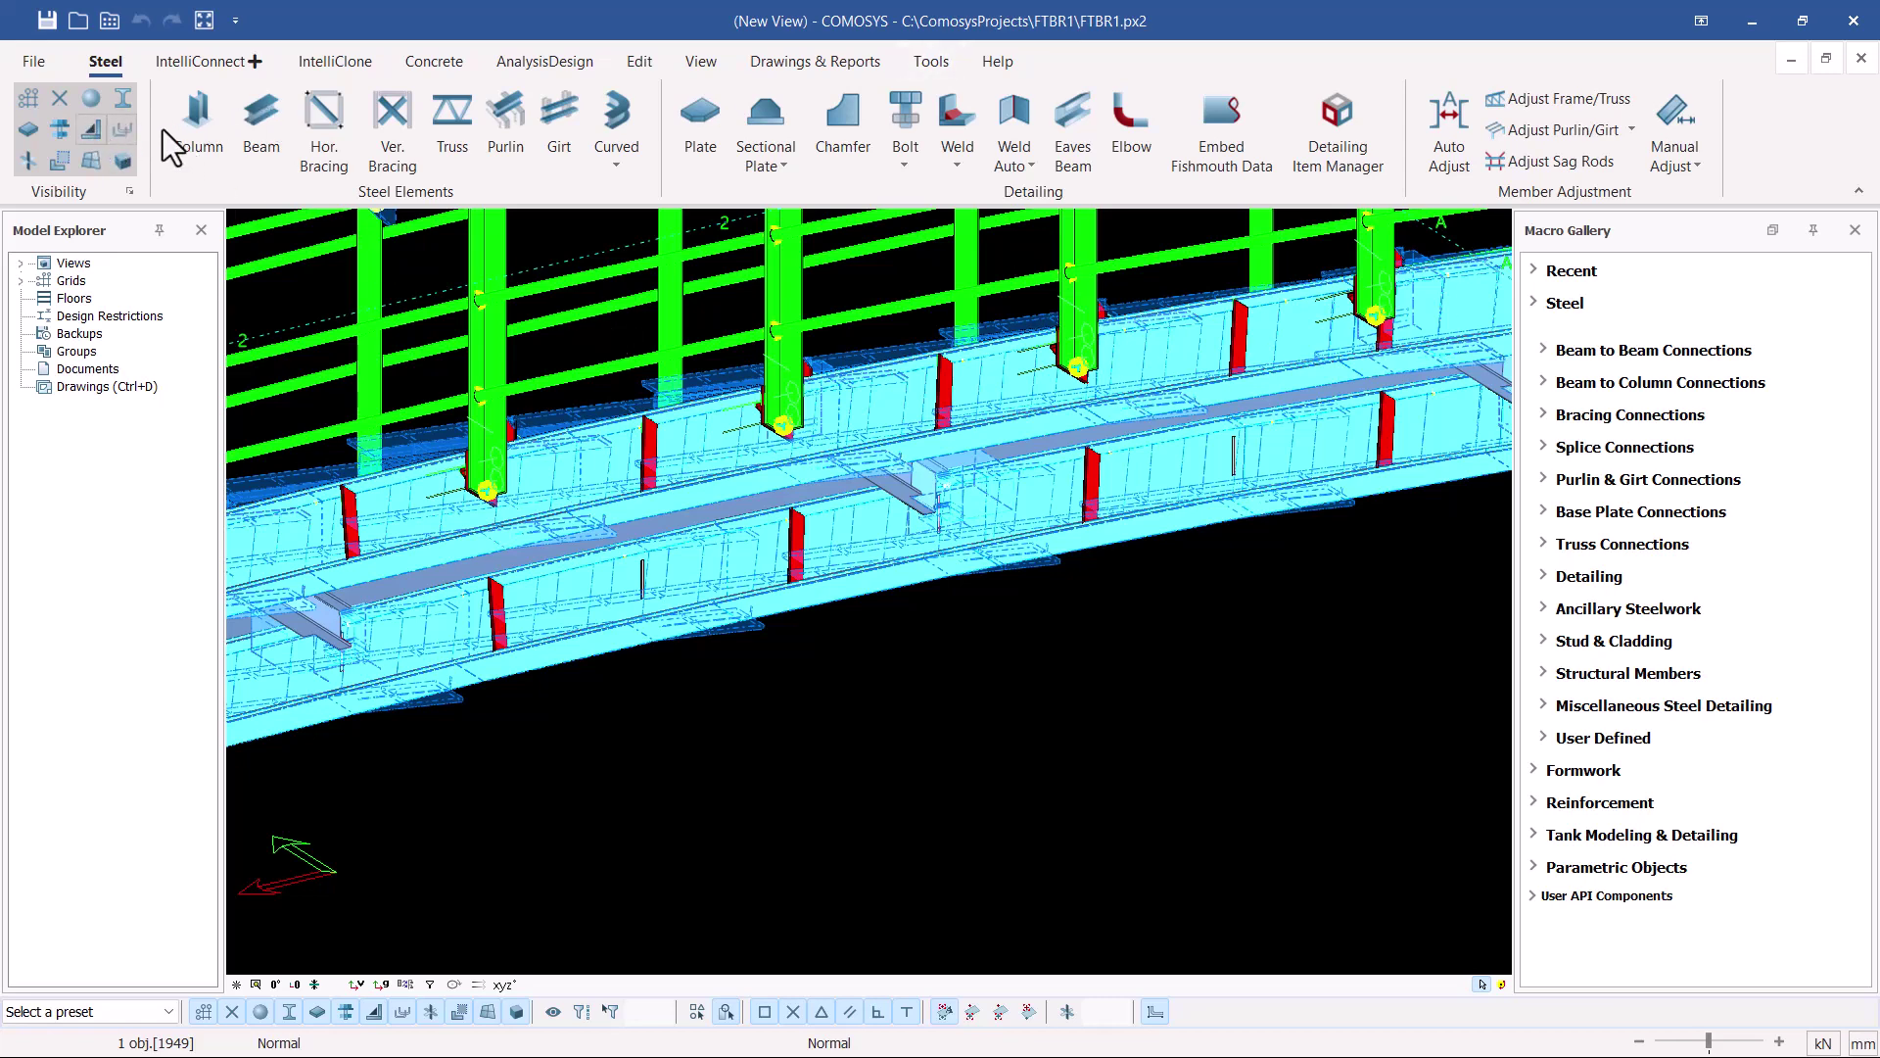
click(90, 100)
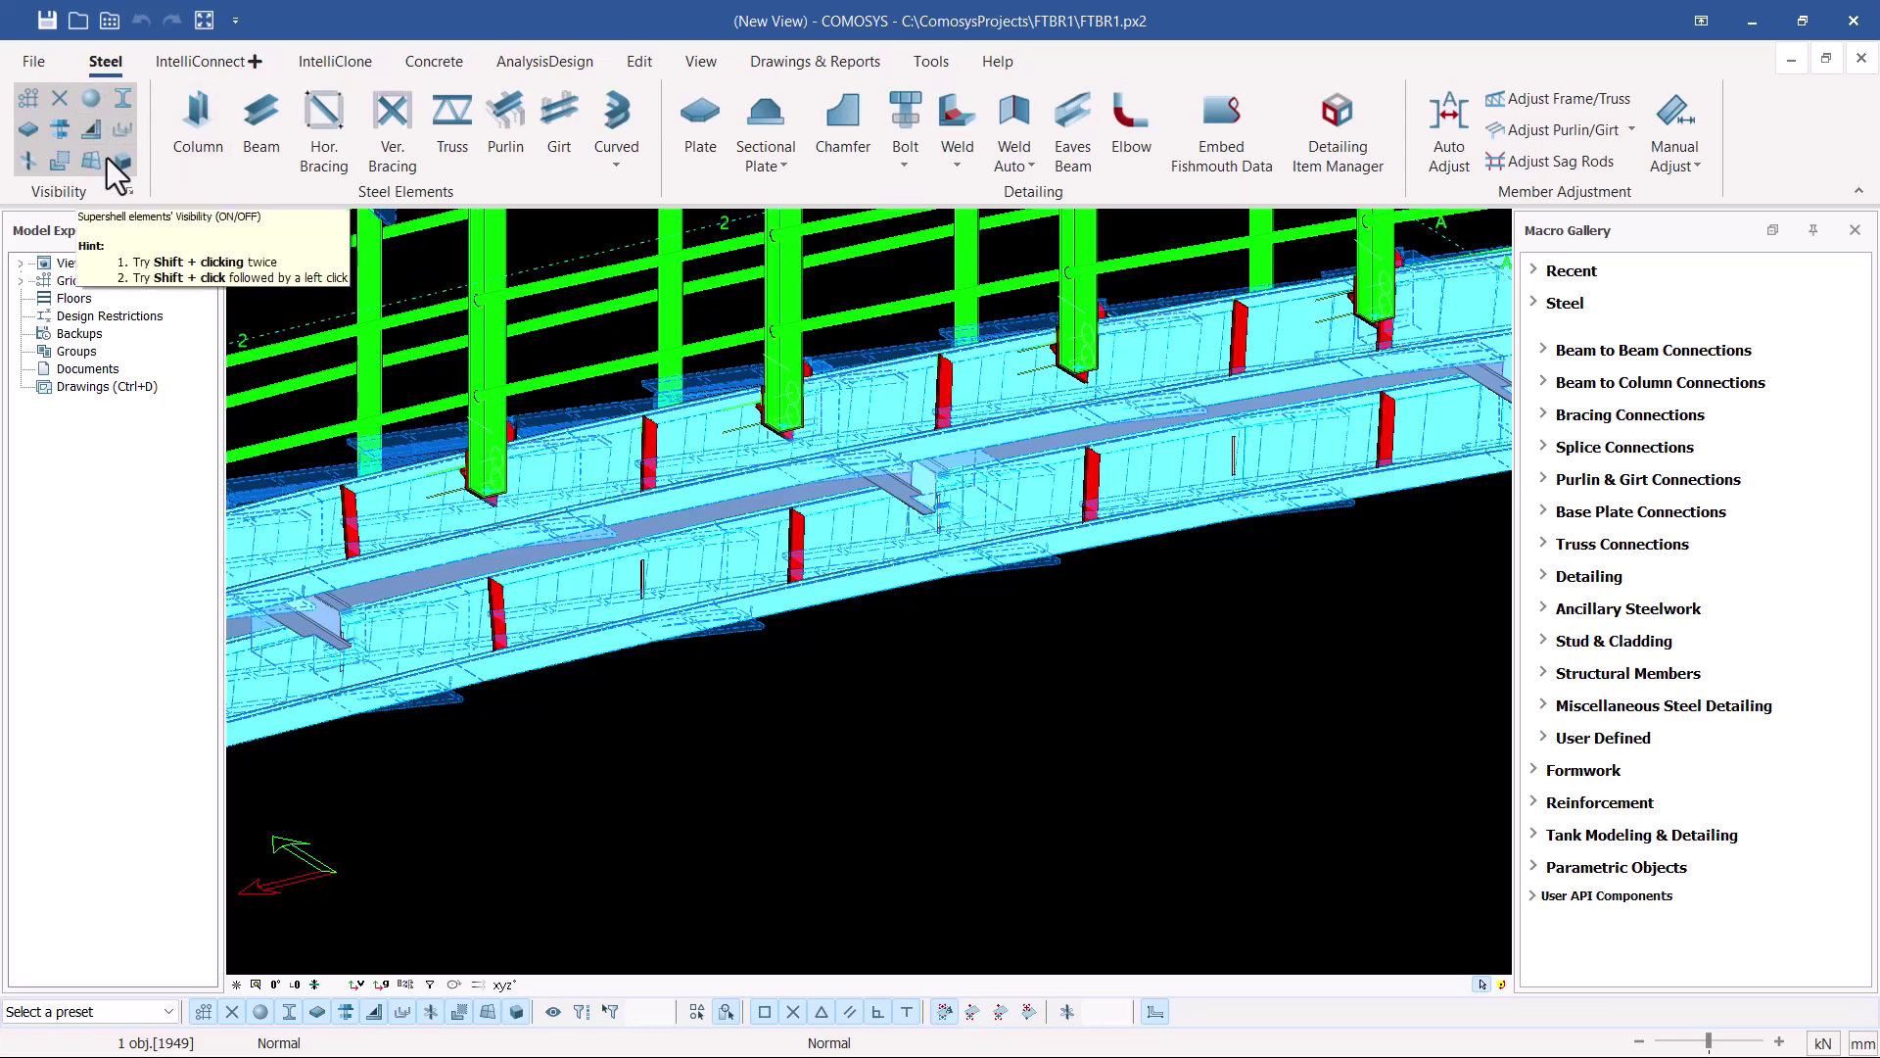
click(92, 100)
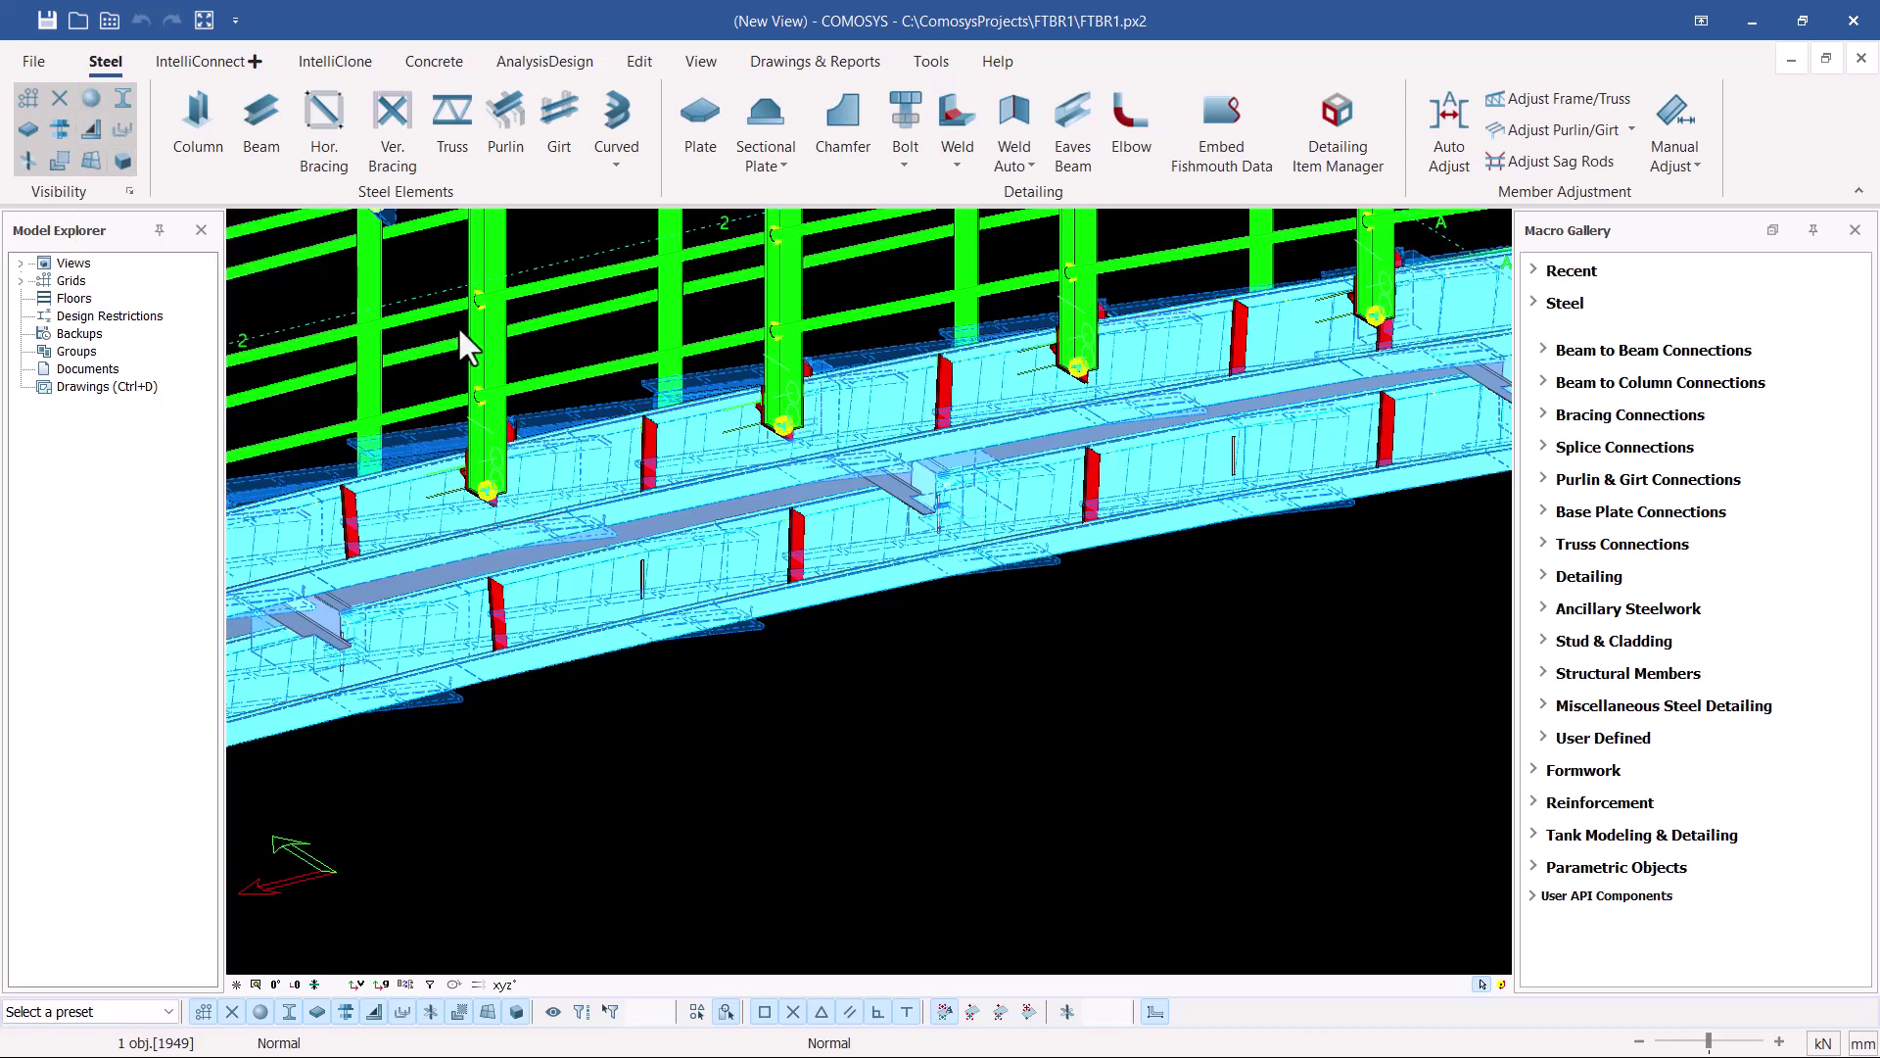
click(91, 99)
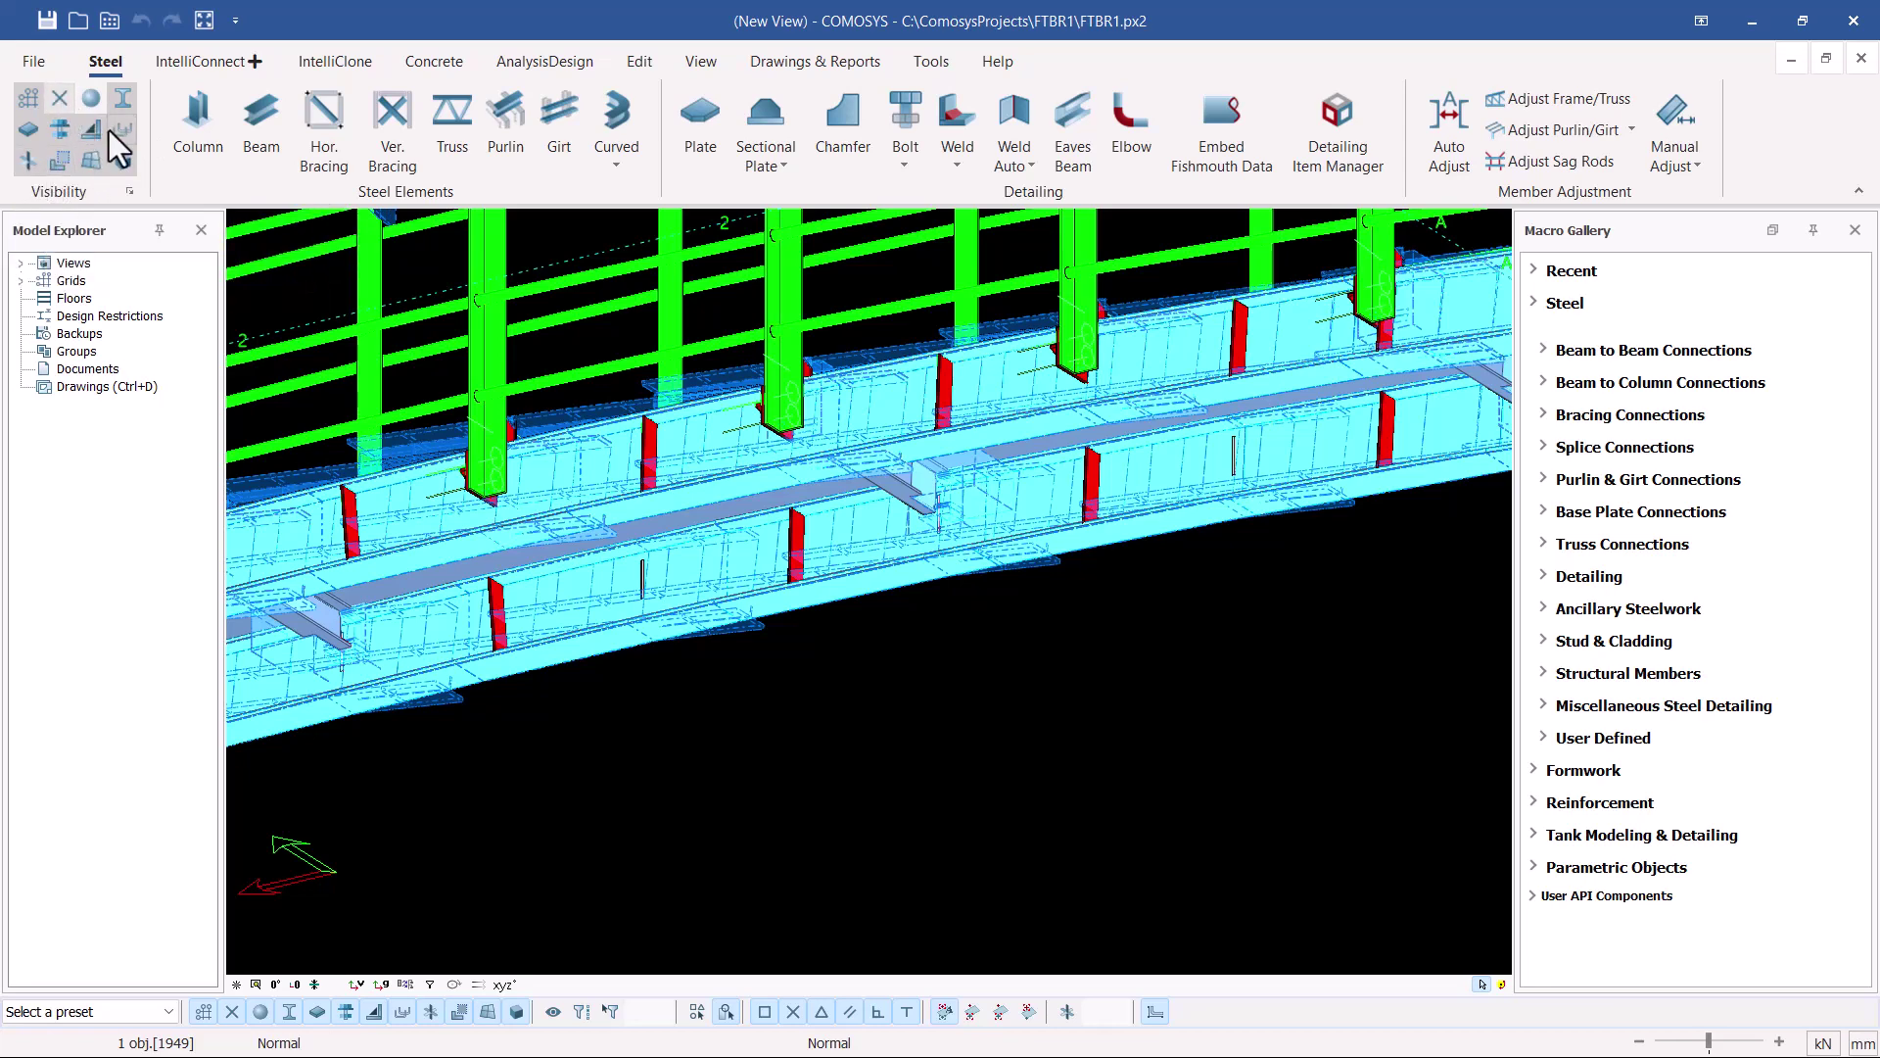
click(61, 161)
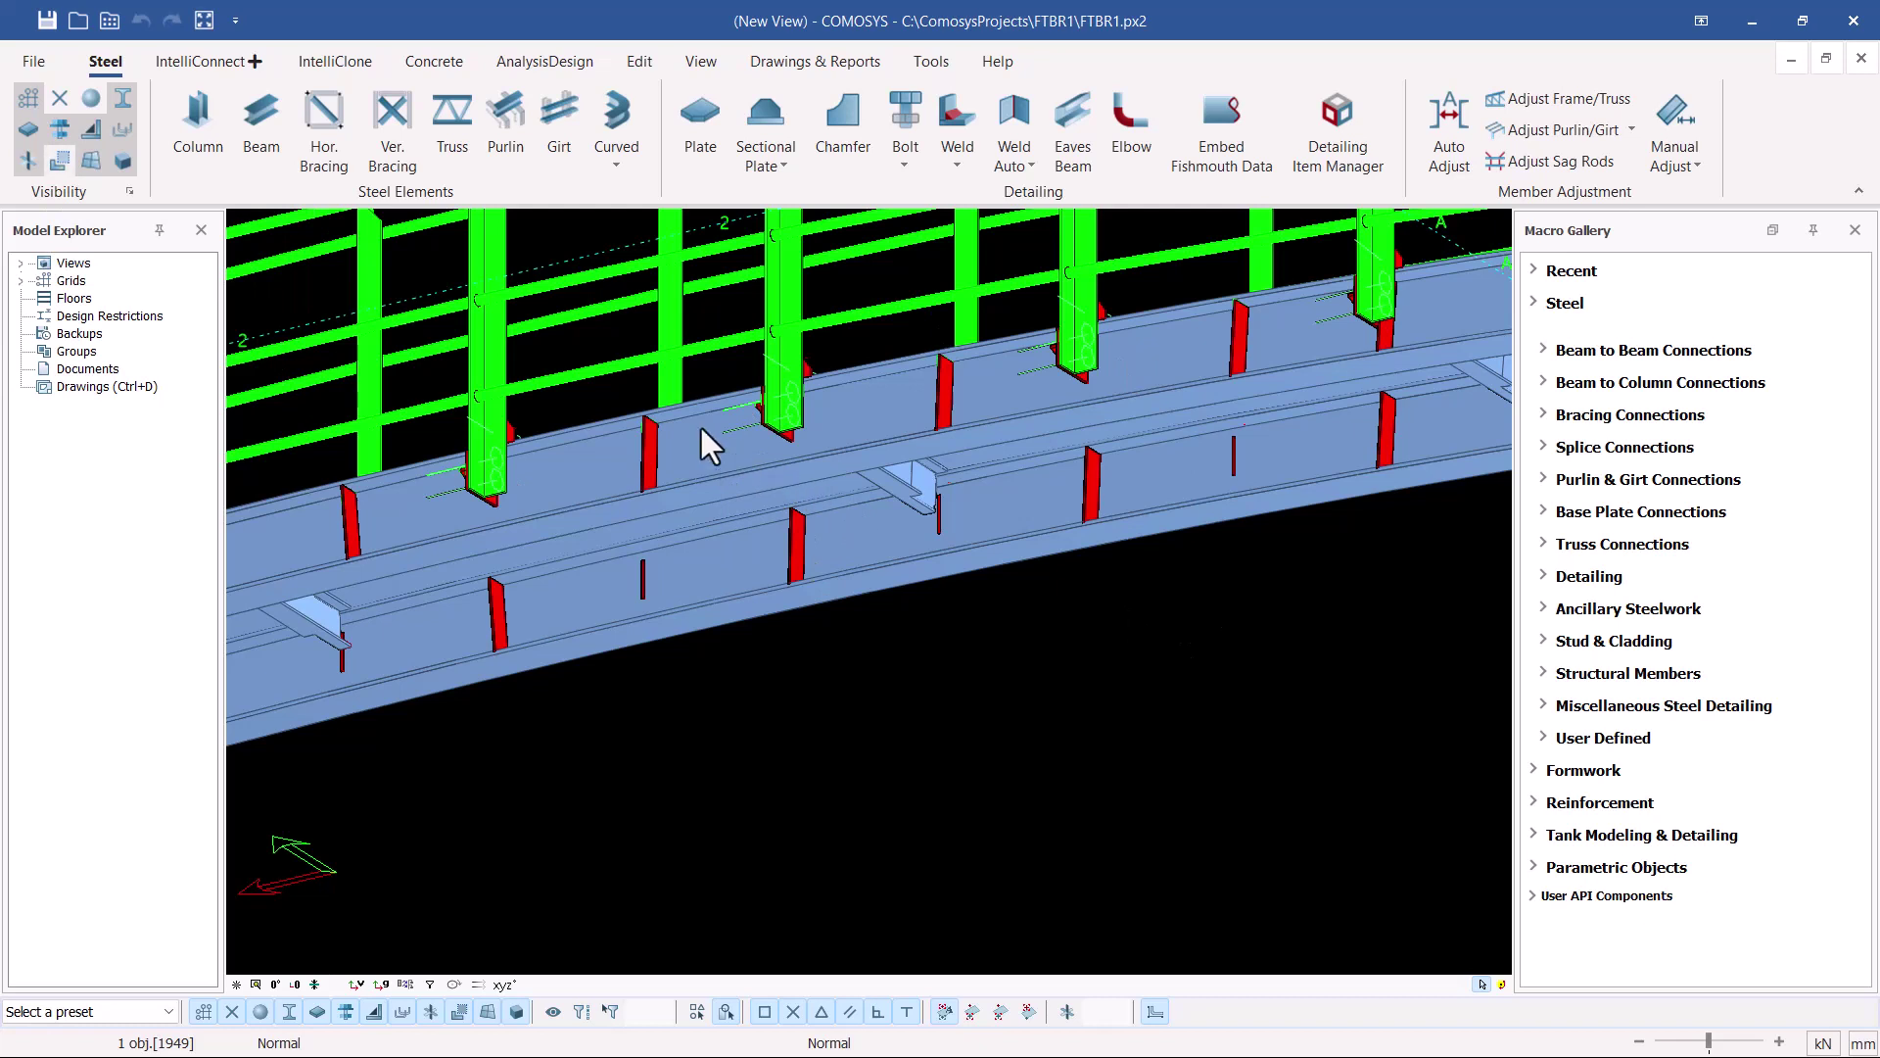
click(27, 165)
Examine the imported footbridge's deck, railings and end stairs from several sides, including the girder support and post connections near grid C
middle_drag(1069, 503, 524, 615)
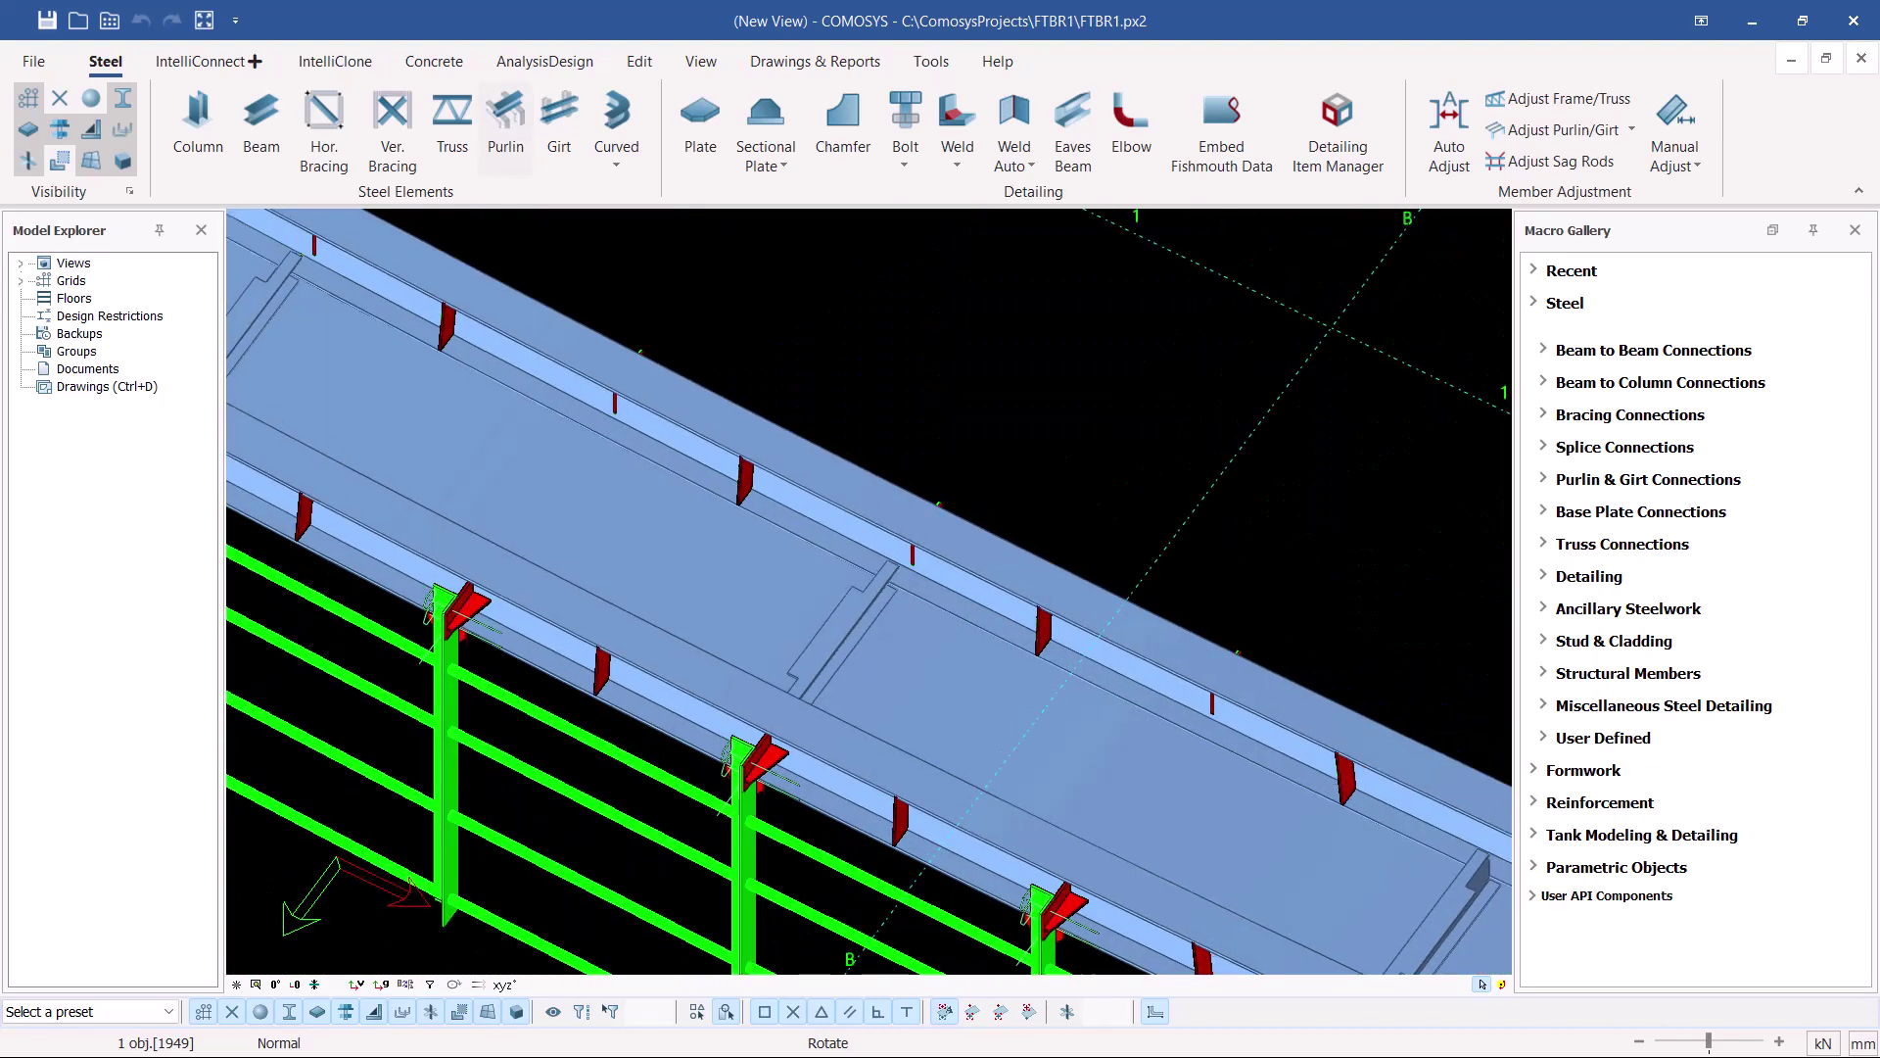
middle_drag(839, 511, 803, 524)
scroll(691, 556, down, 4)
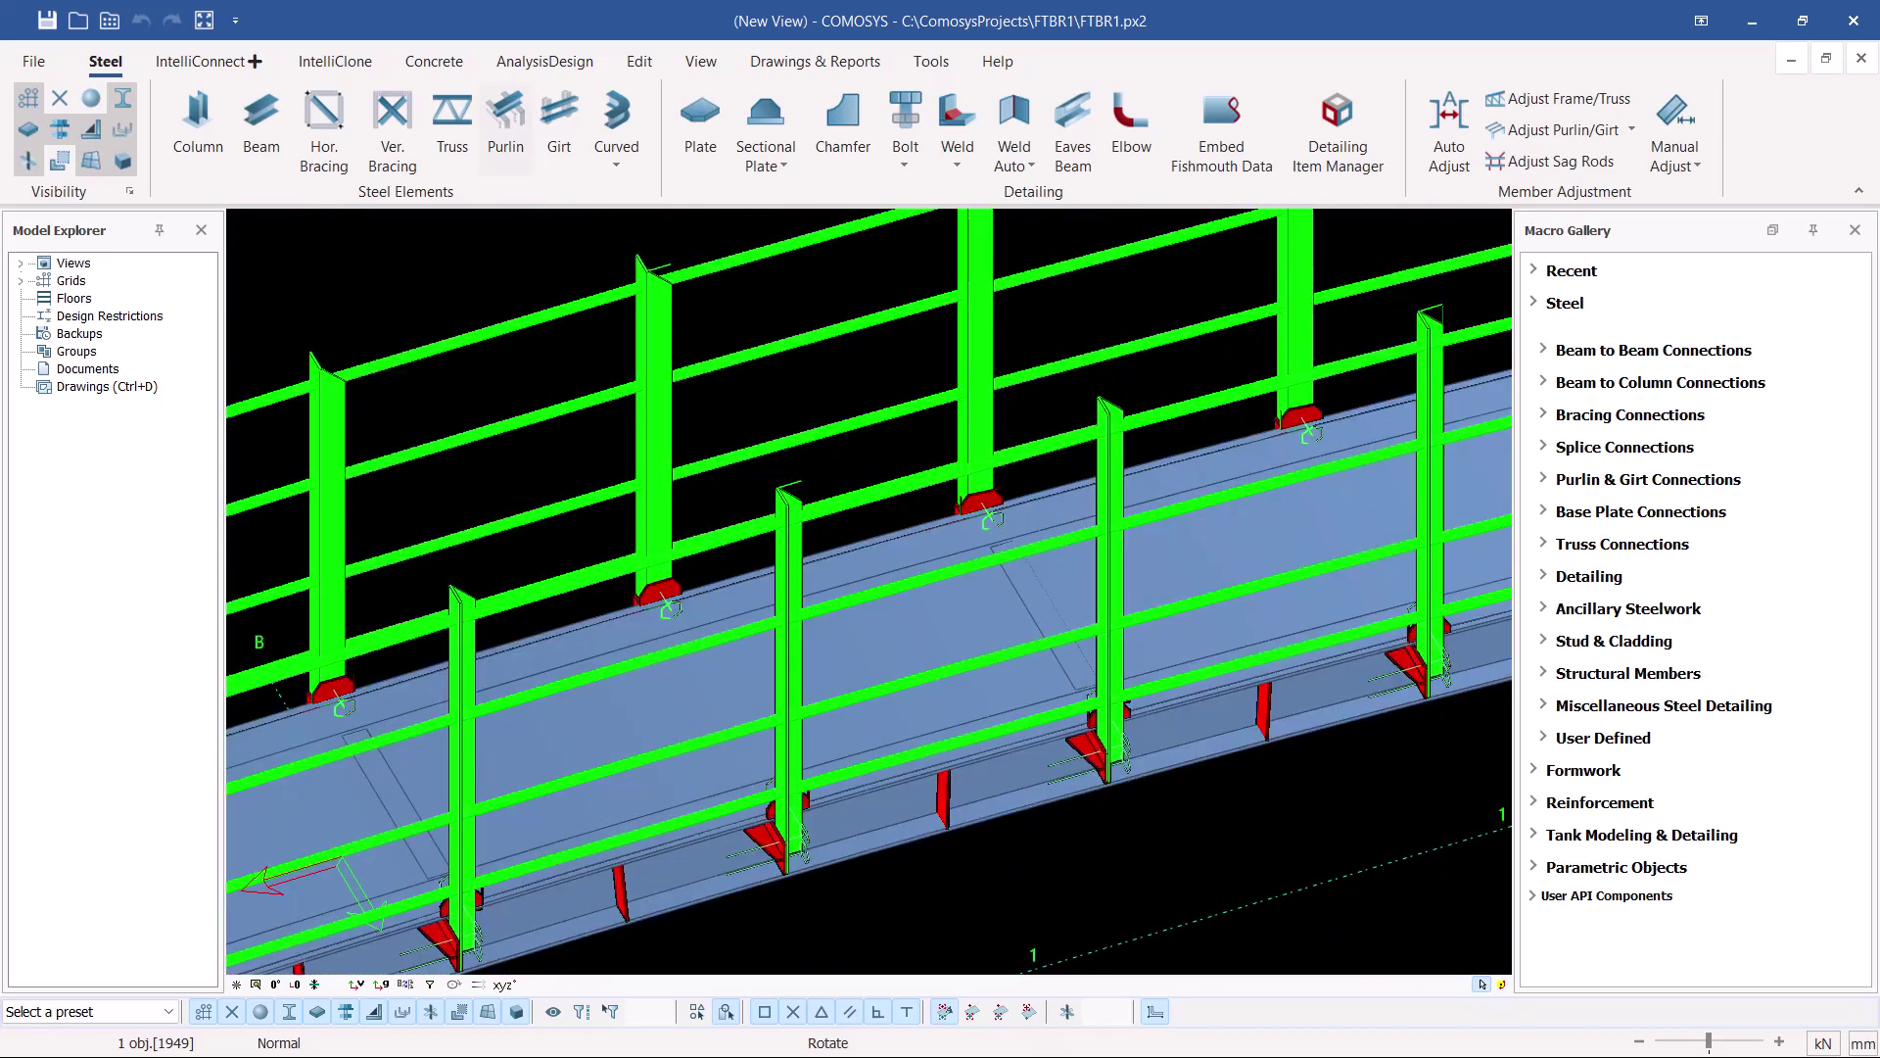
scroll(719, 529, down, 4)
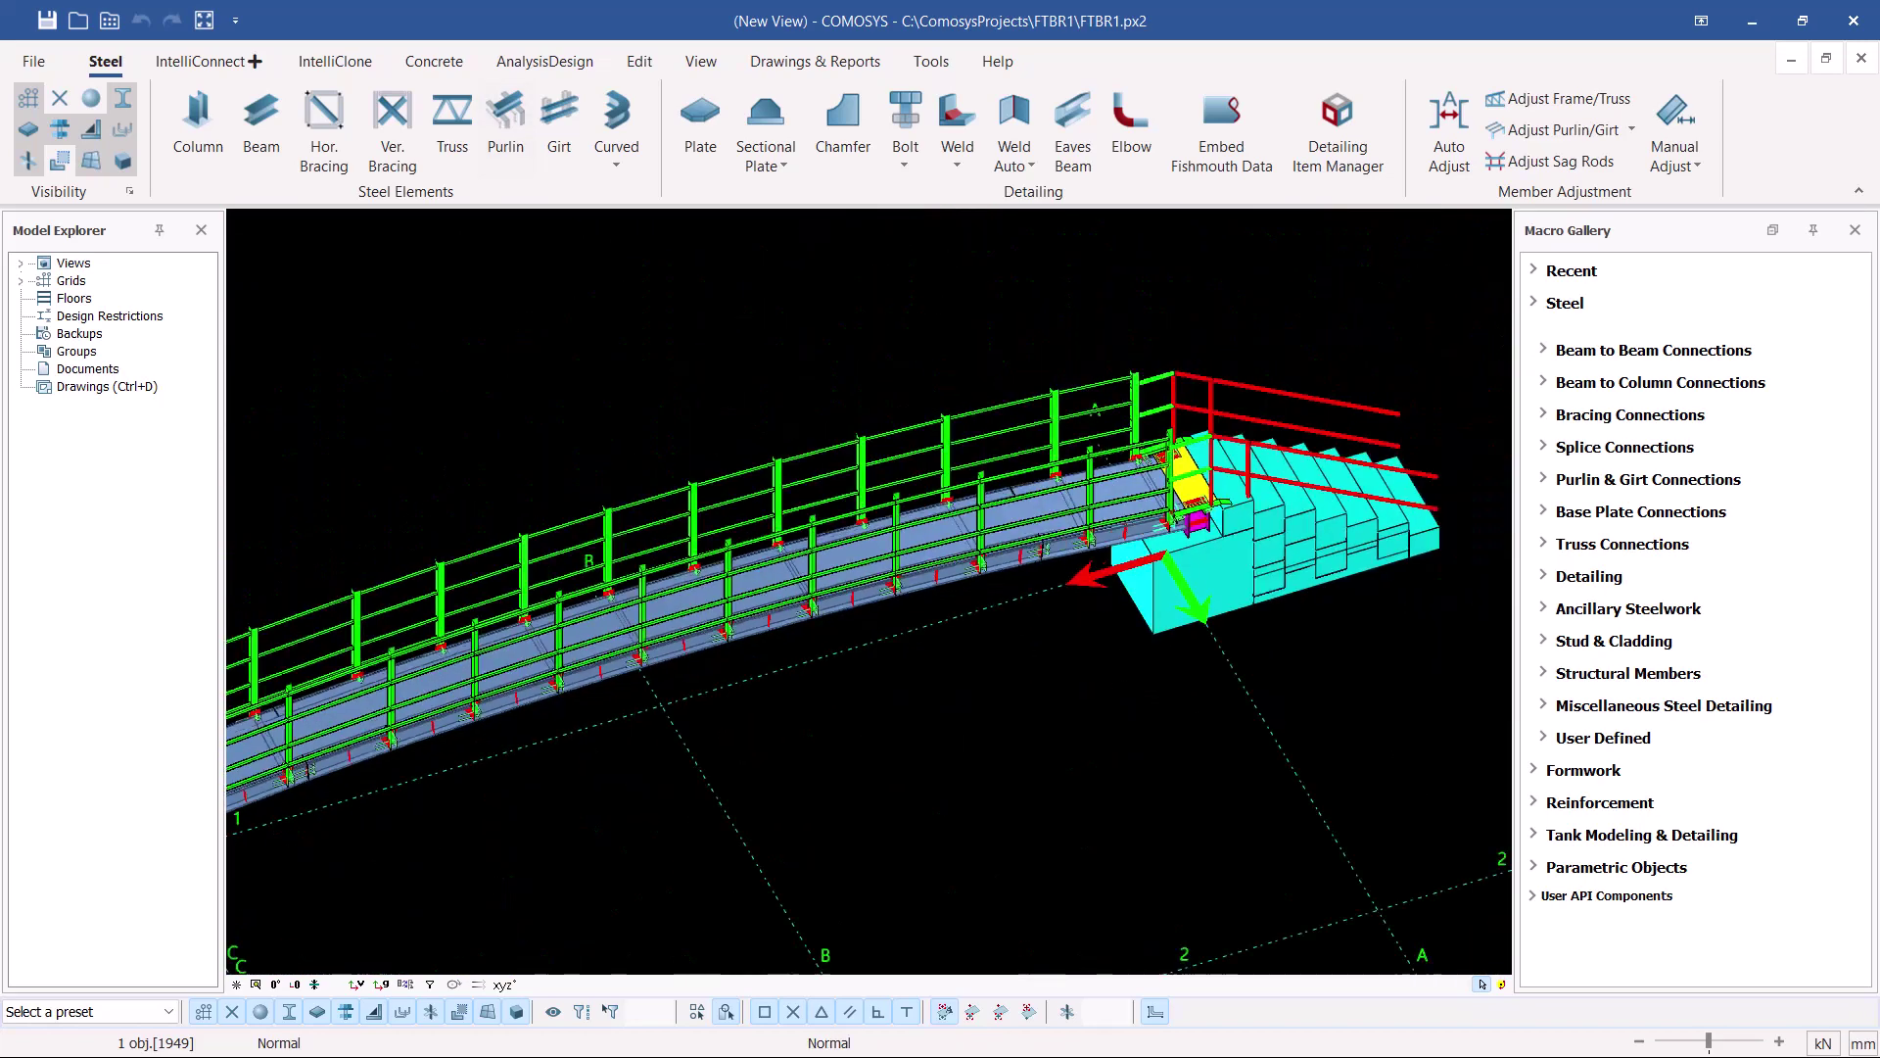
scroll(1368, 486, down, 3)
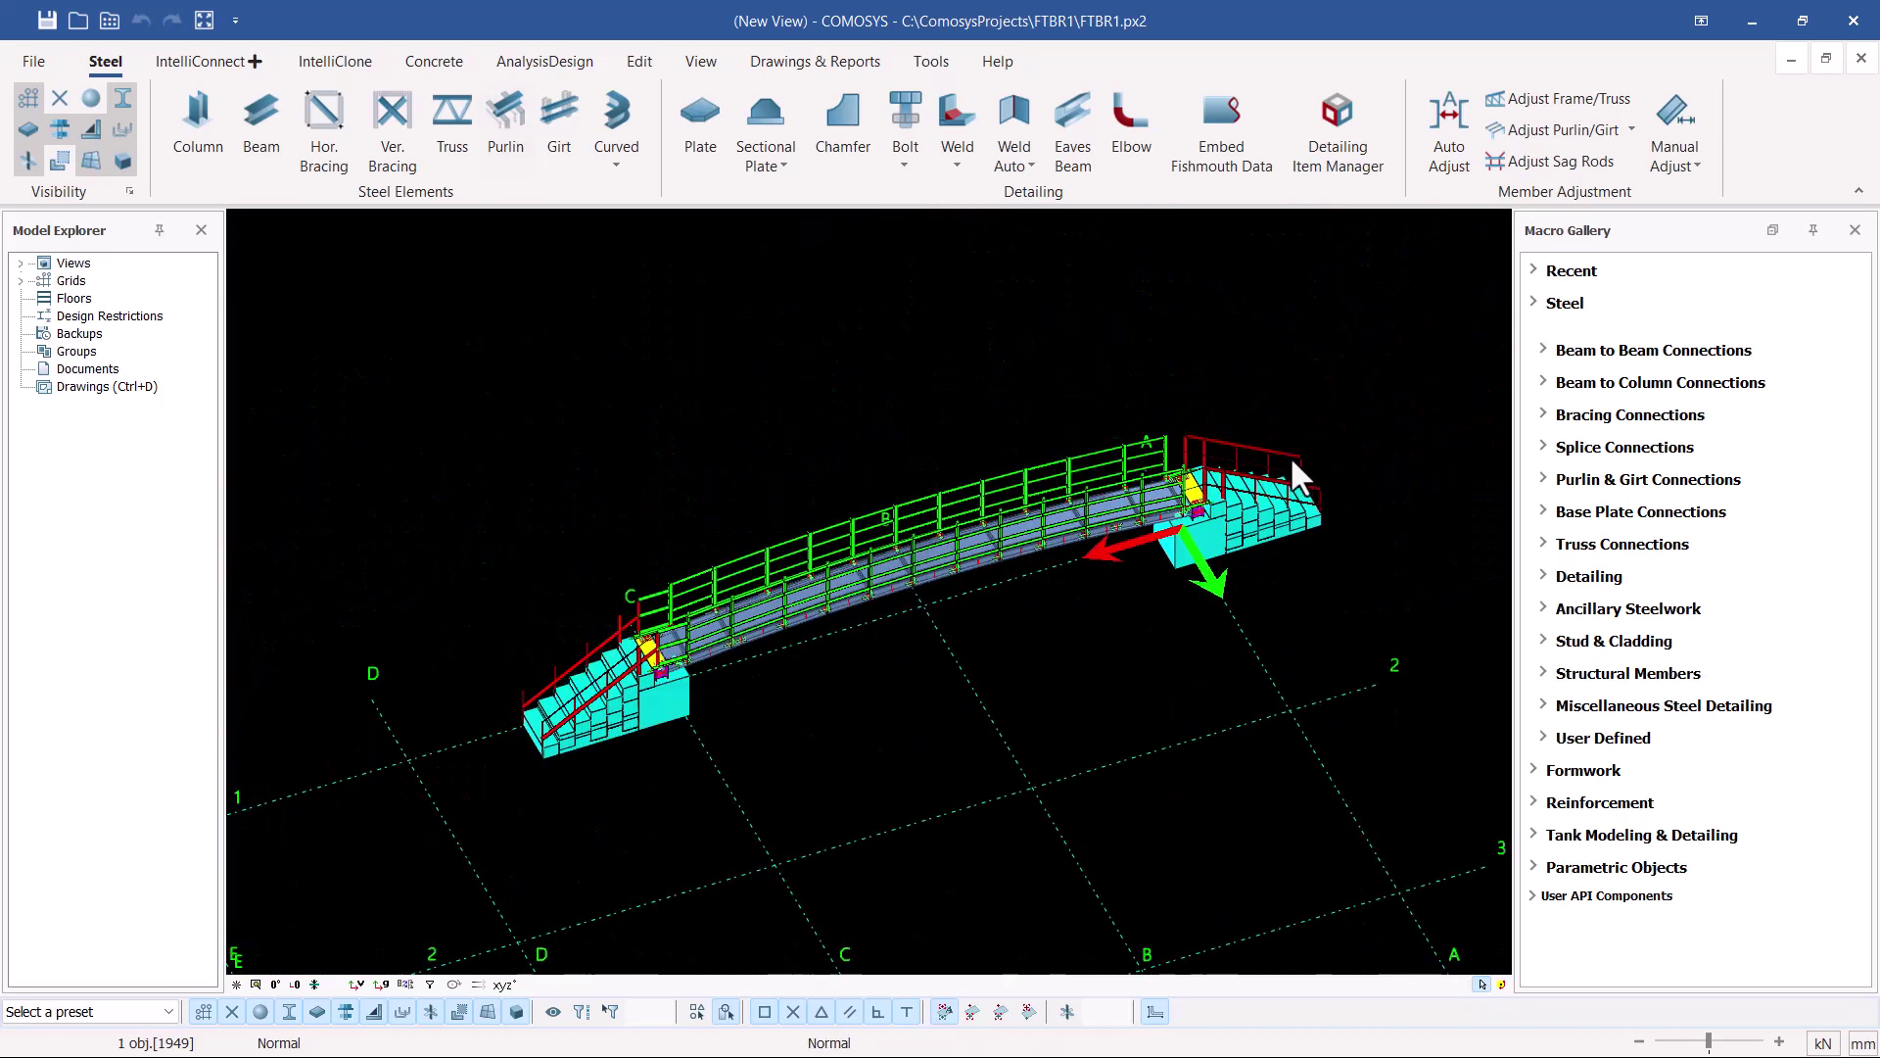
scroll(1291, 499, up, 4)
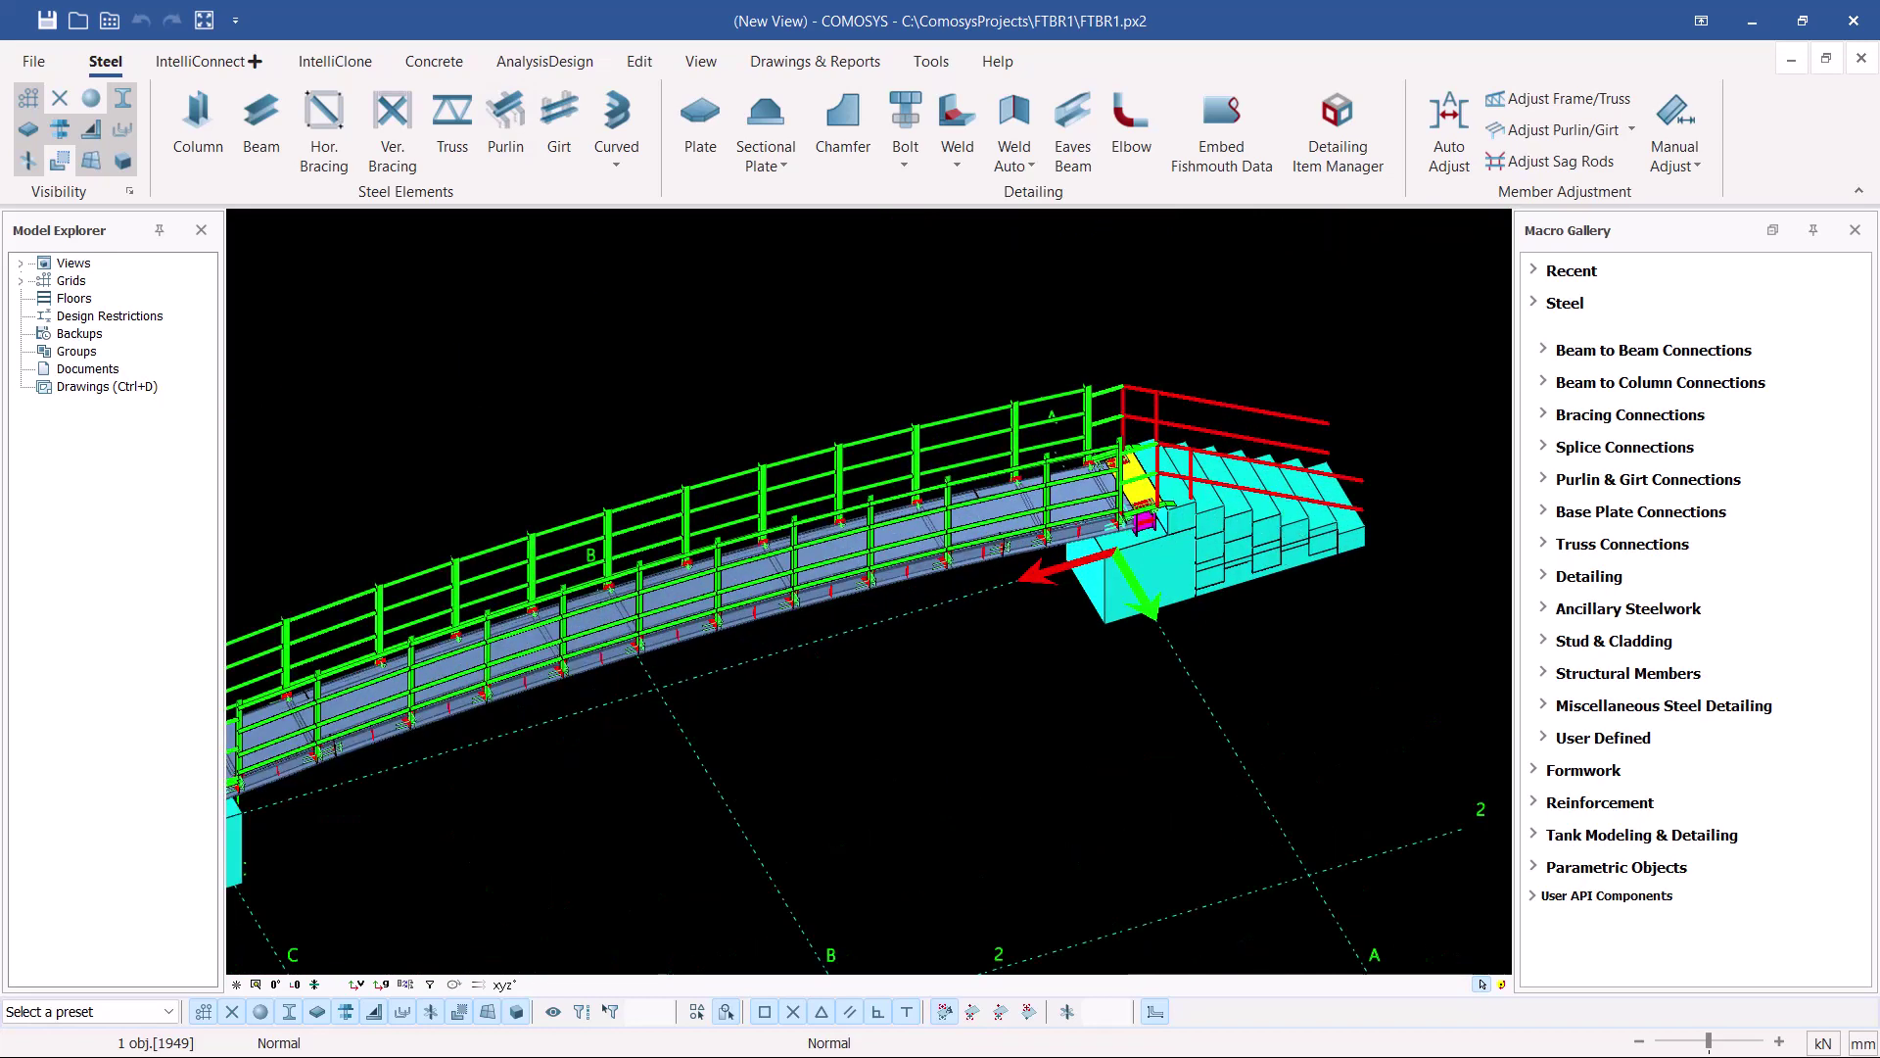
scroll(1230, 512, up, 1)
scroll(1230, 511, down, 4)
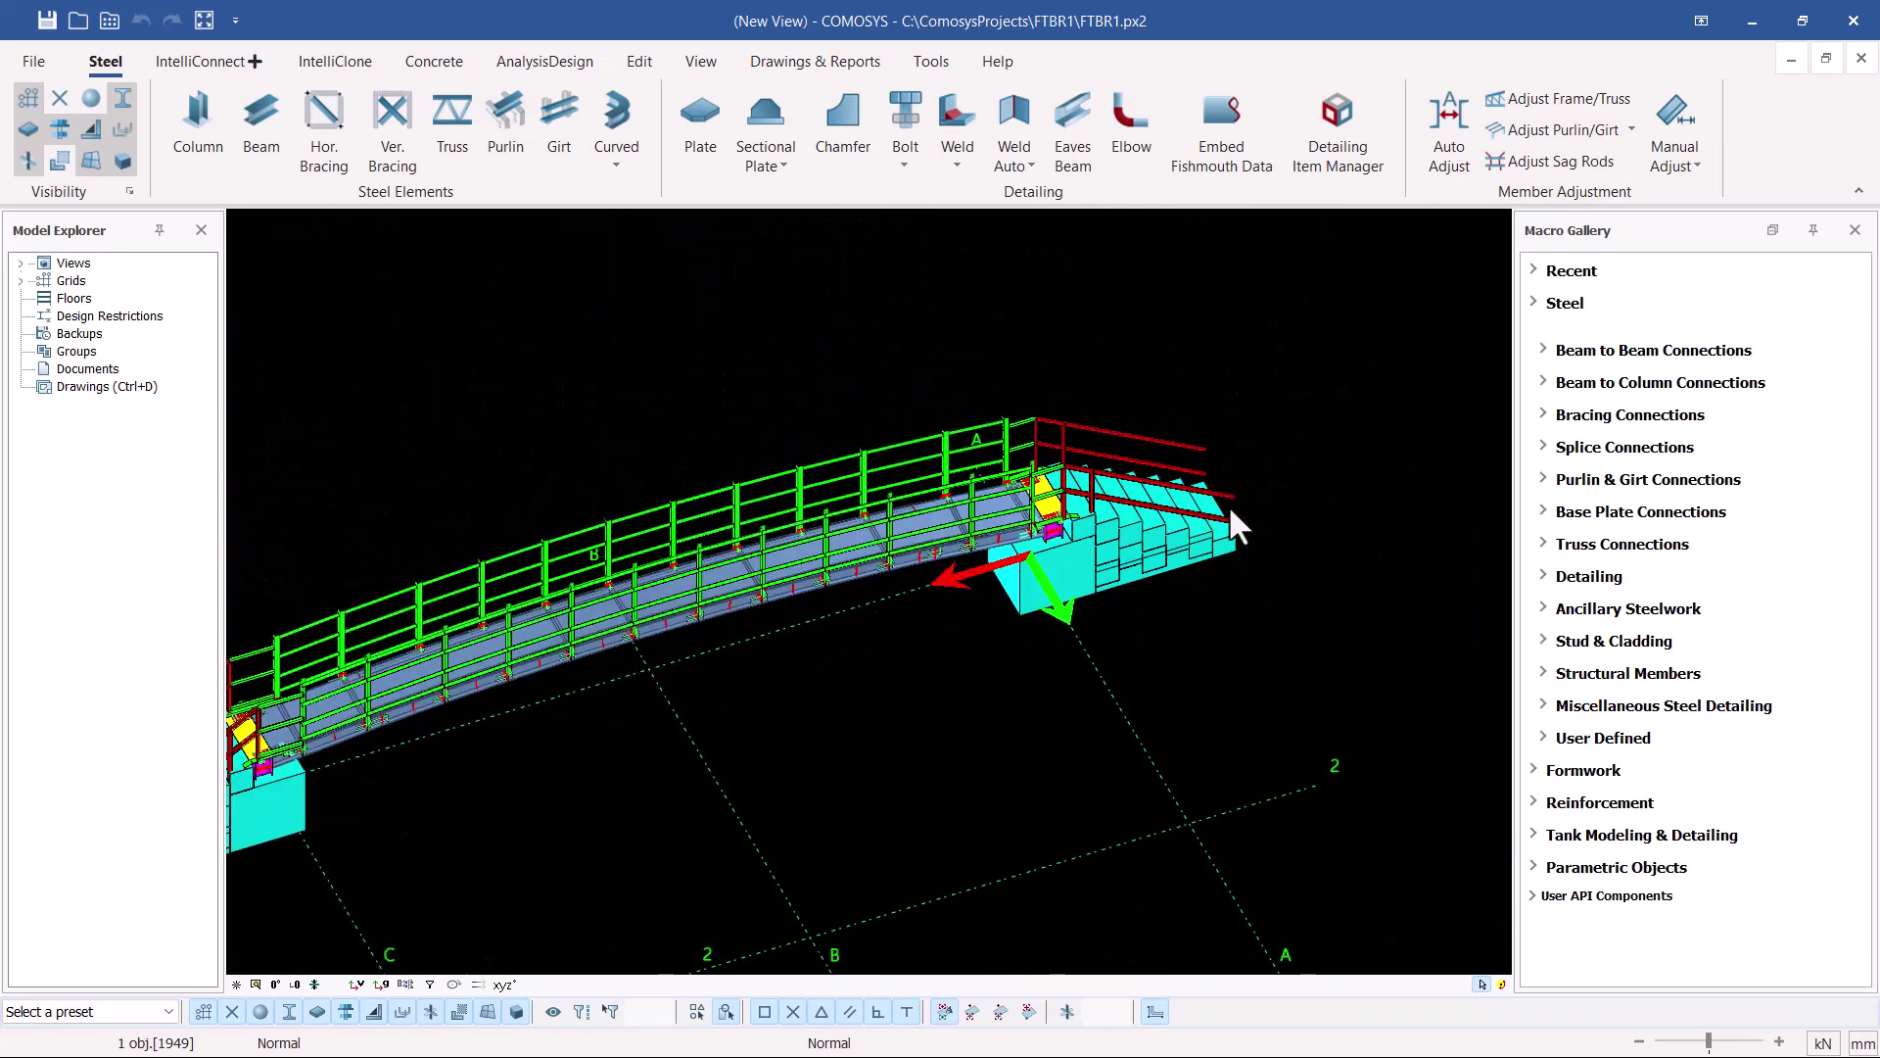
scroll(1273, 507, down, 3)
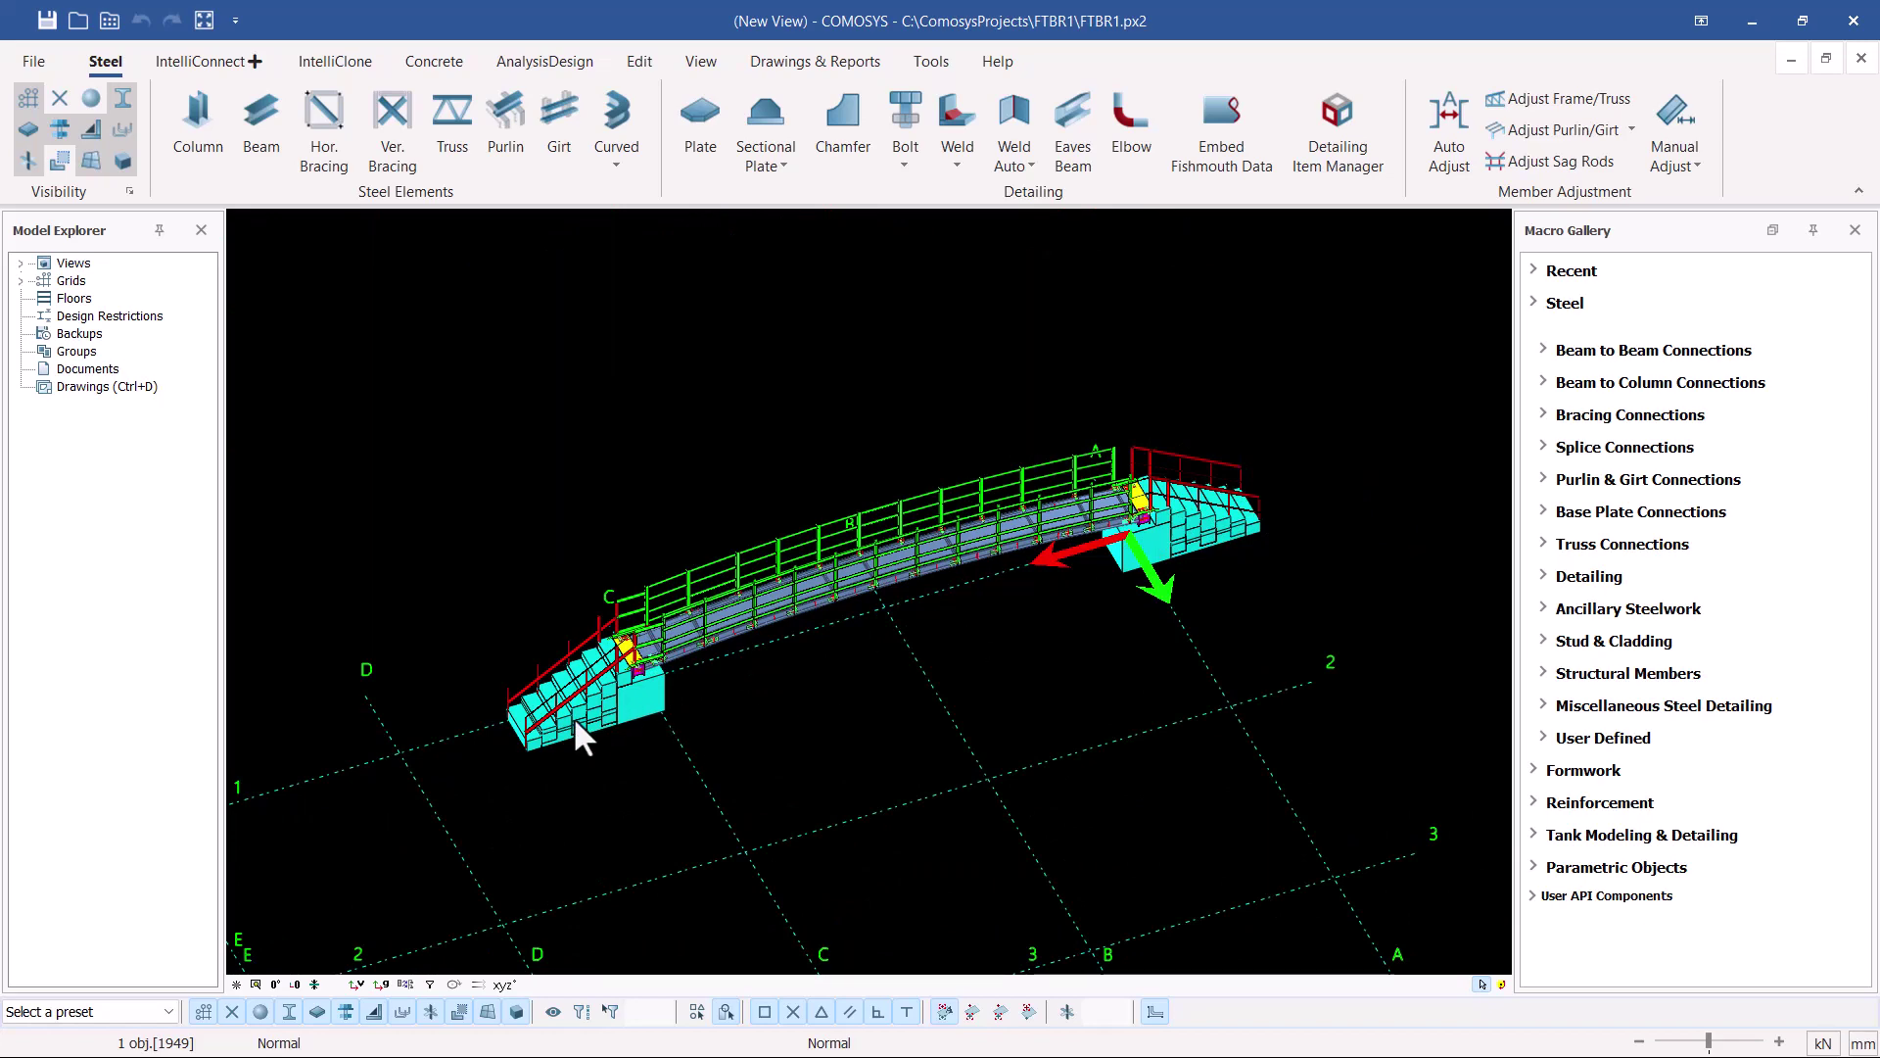
scroll(576, 722, up, 1)
scroll(662, 647, up, 5)
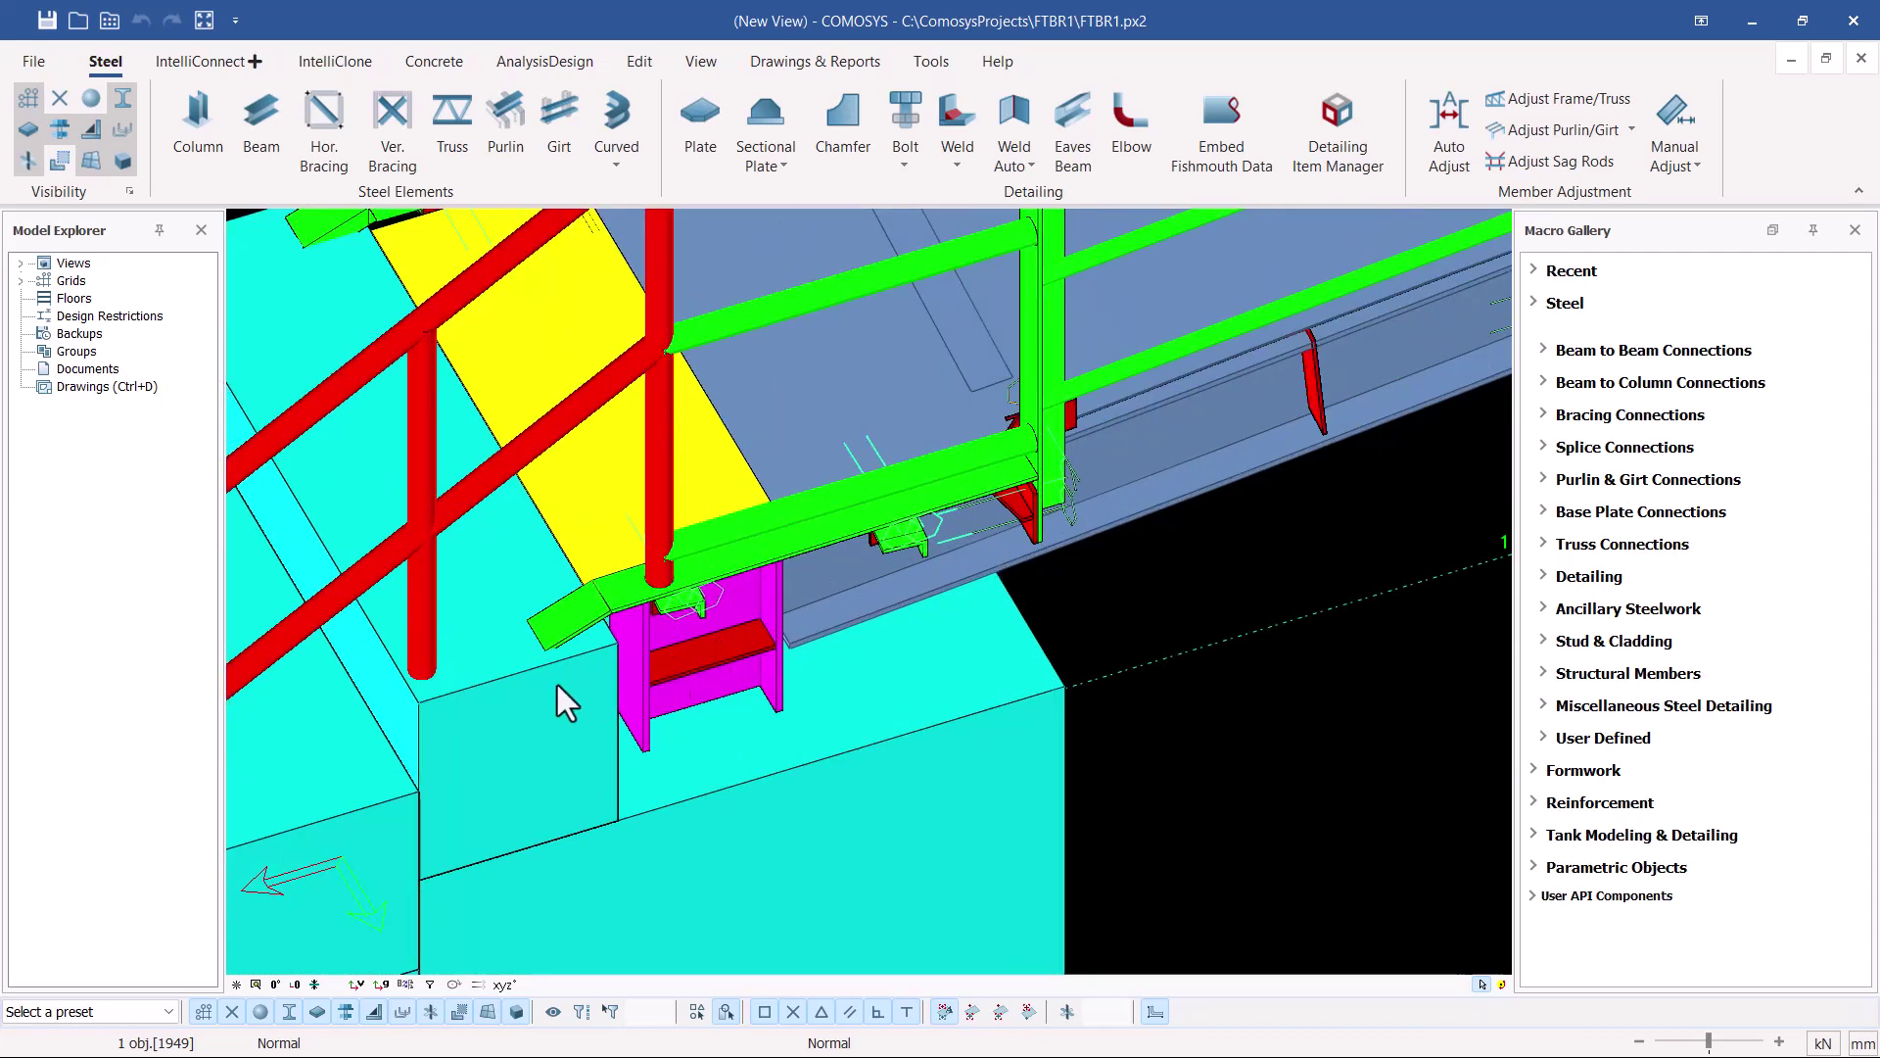
scroll(674, 661, down, 4)
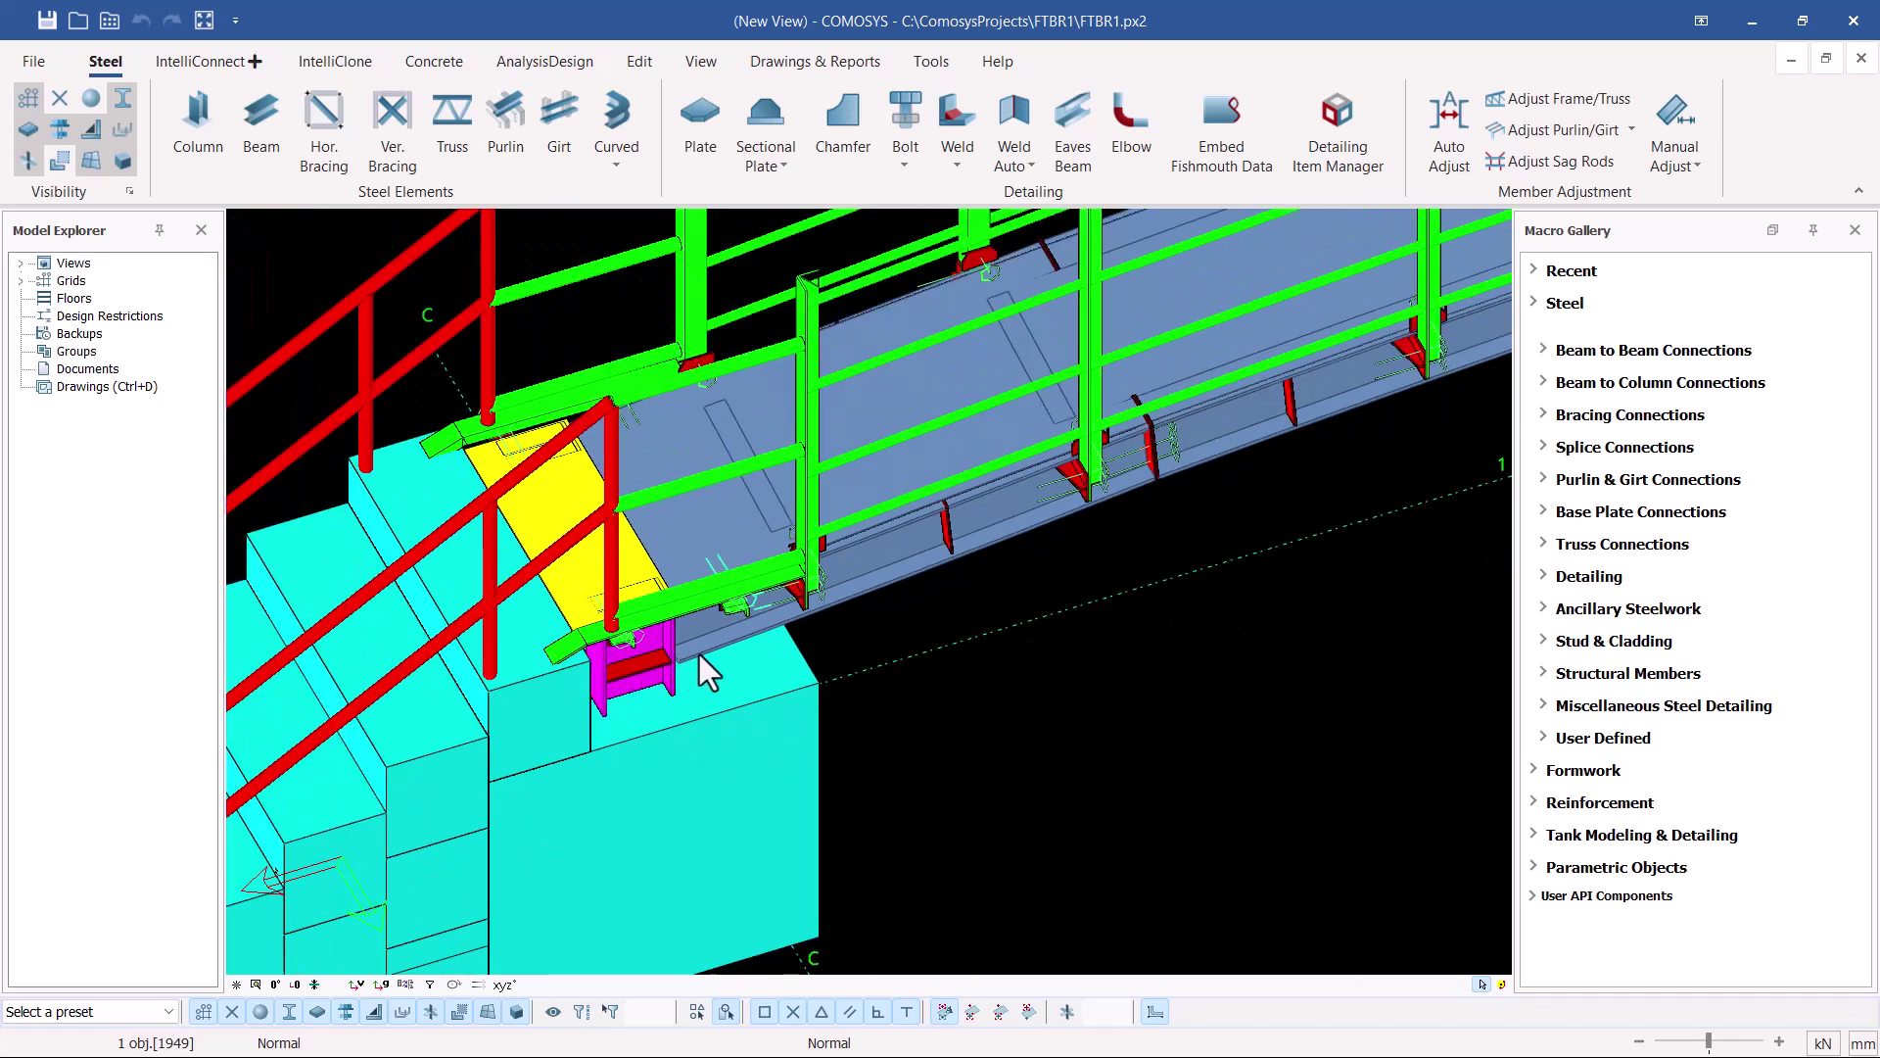
click(1042, 507)
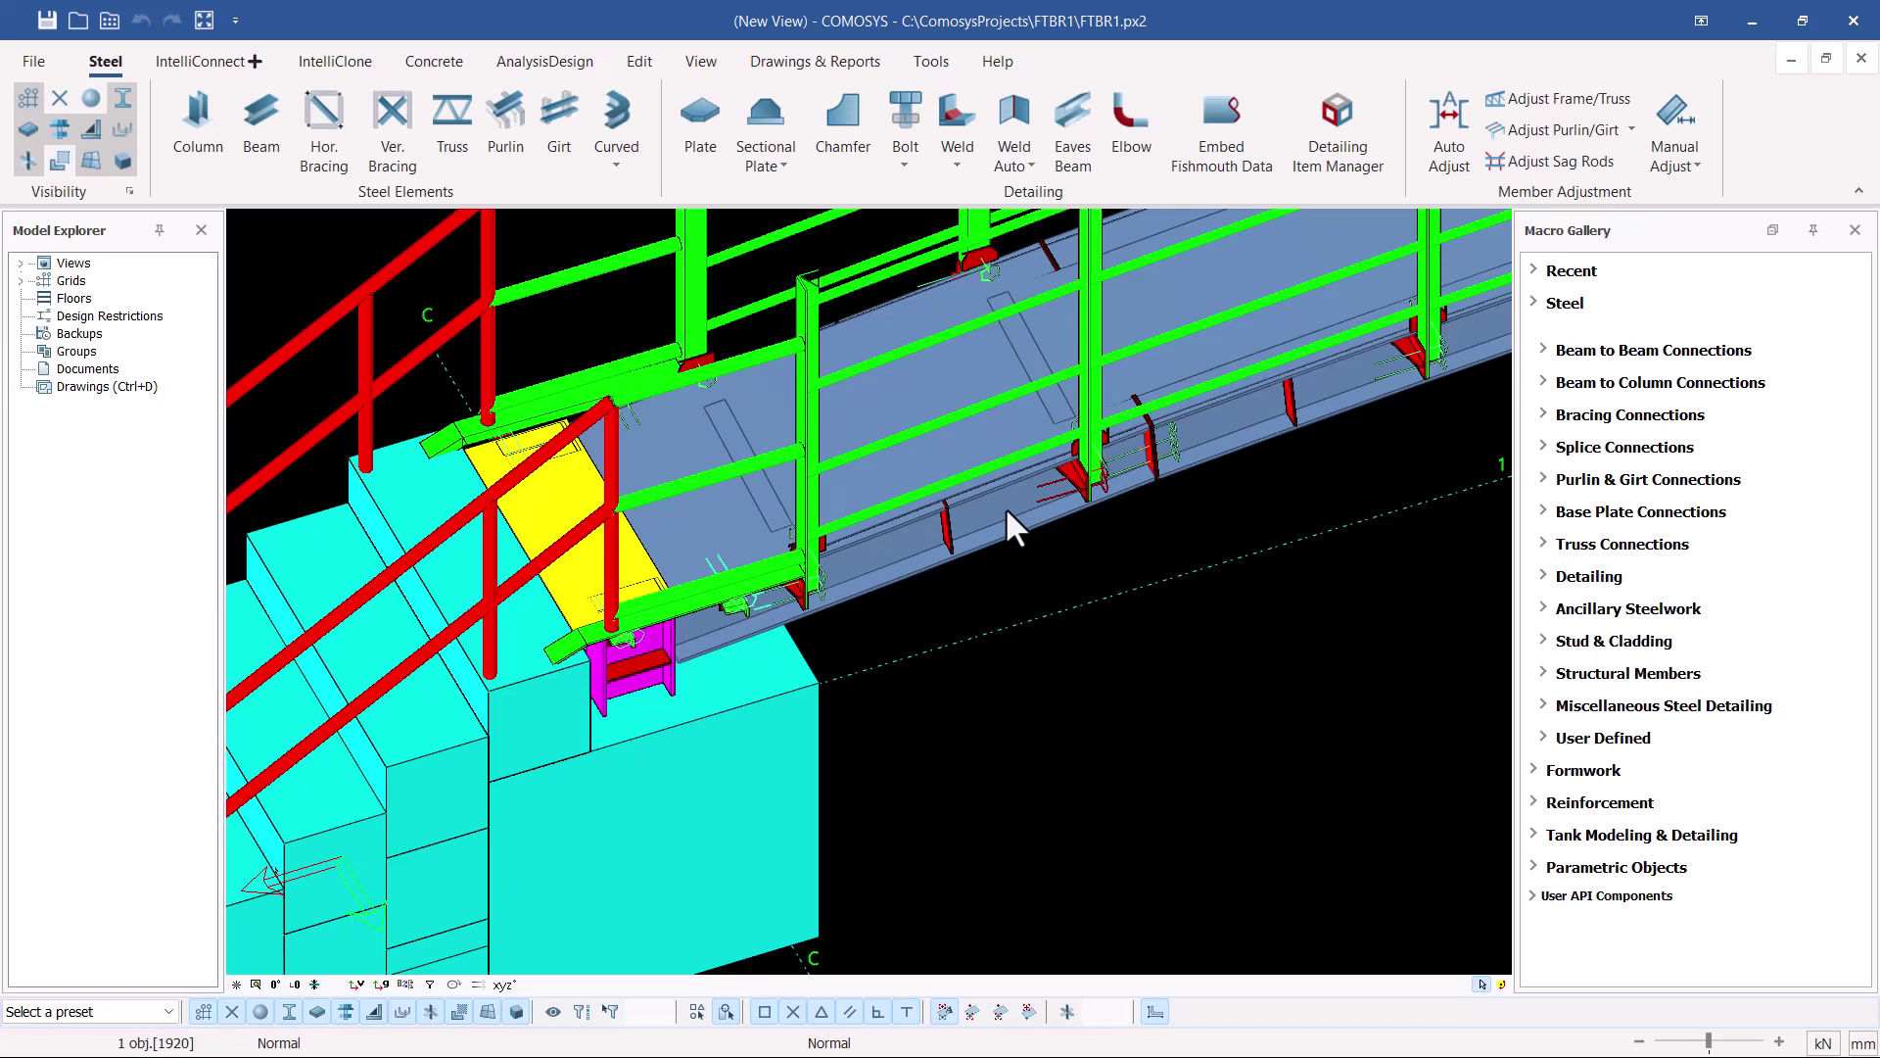